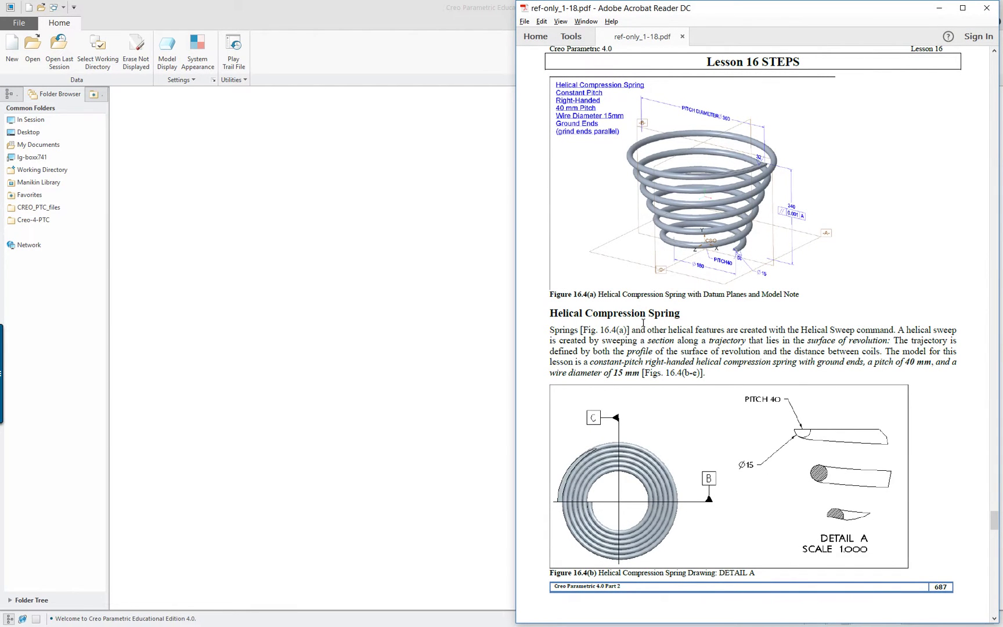
- Bring the Creo Parametric window in front of the Acrobat Reader spring lesson PDF
click(193, 244)
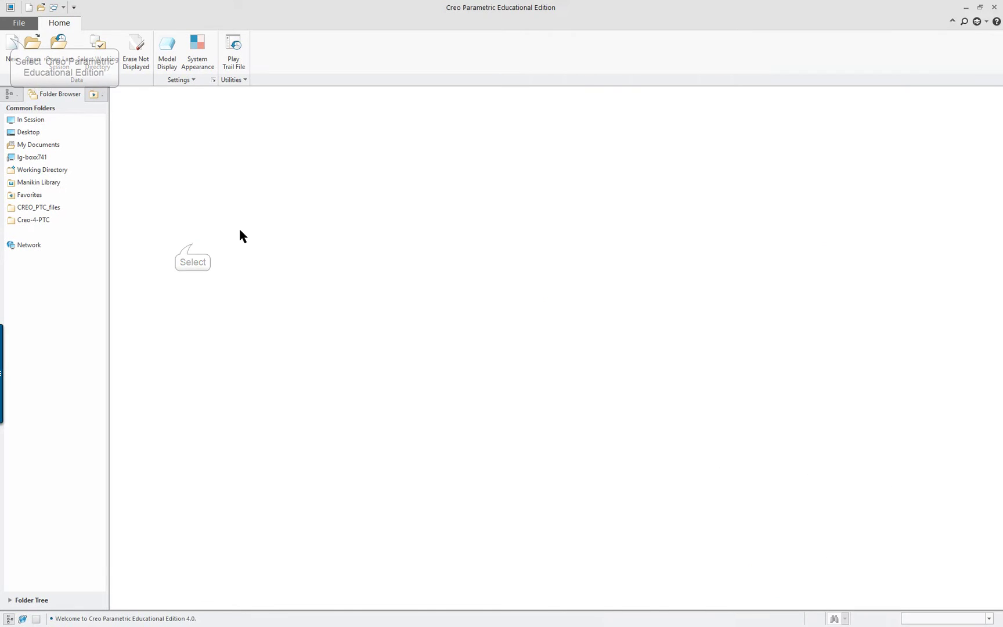
- Create a new solid part named 'sp'
click(11, 45)
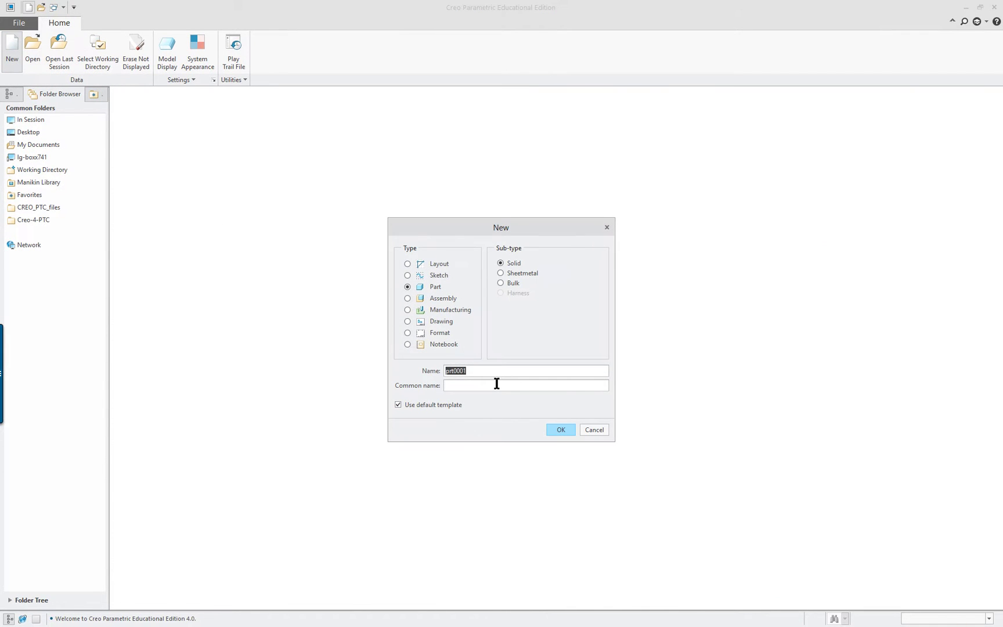
text(sp)
click(560, 430)
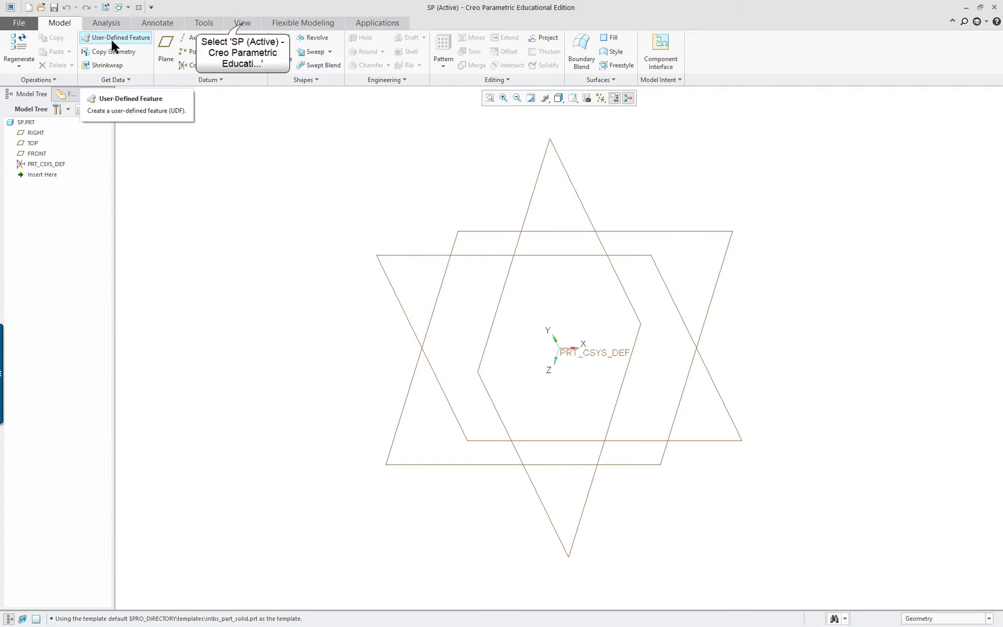
- Turn on datum plane and datum point name tags
click(242, 23)
click(481, 61)
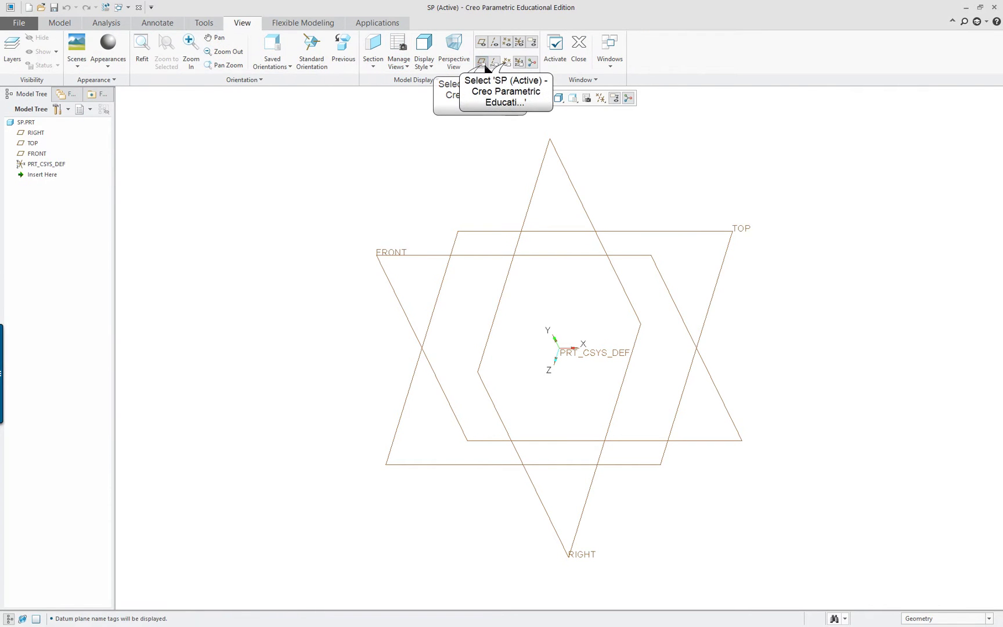
click(507, 61)
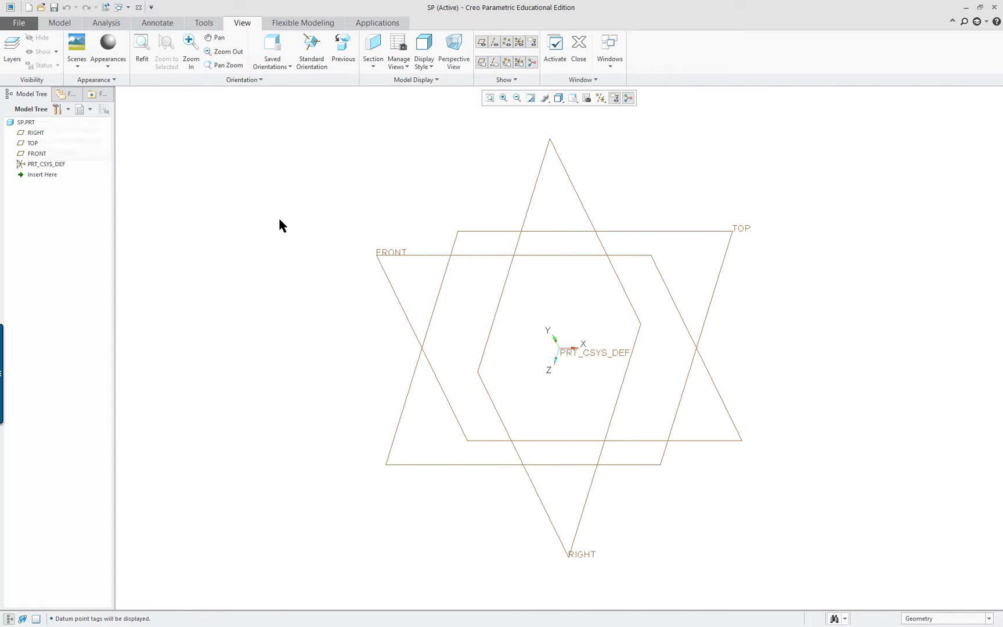
- Set the model tree filters to show placement folders
click(67, 110)
click(73, 124)
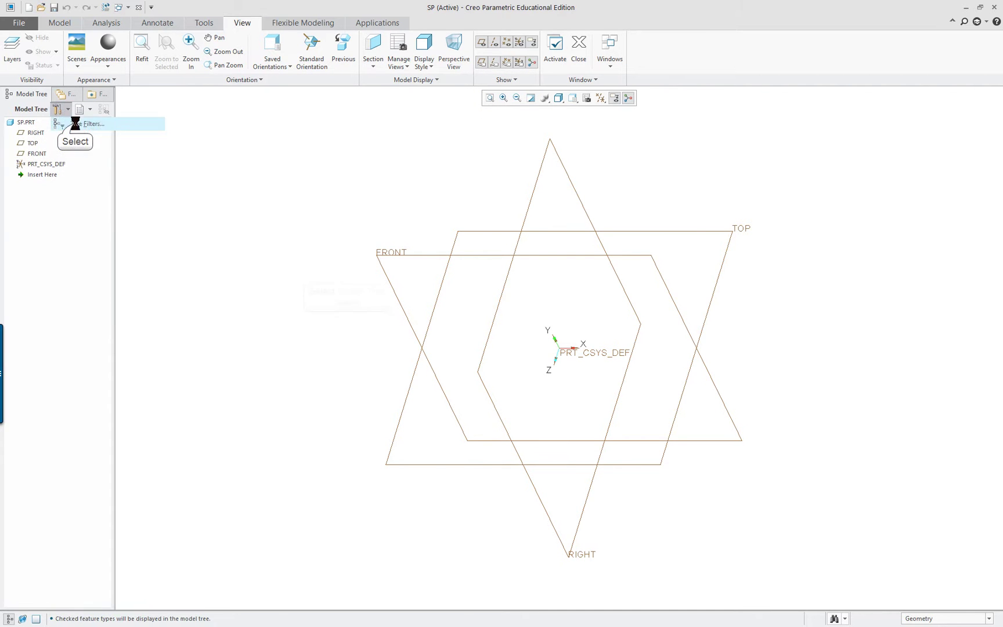
click(342, 245)
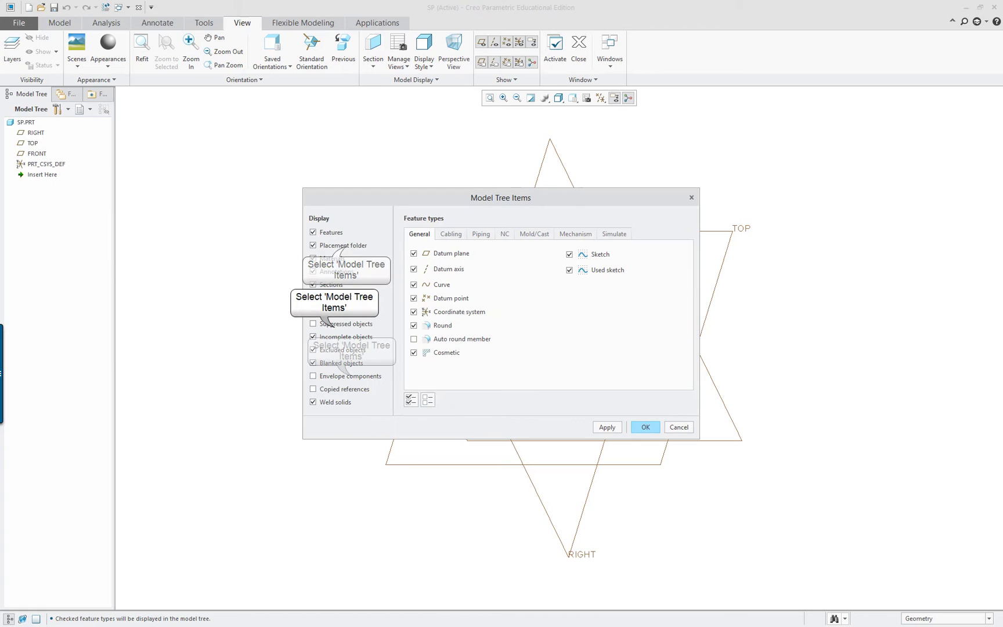
click(641, 428)
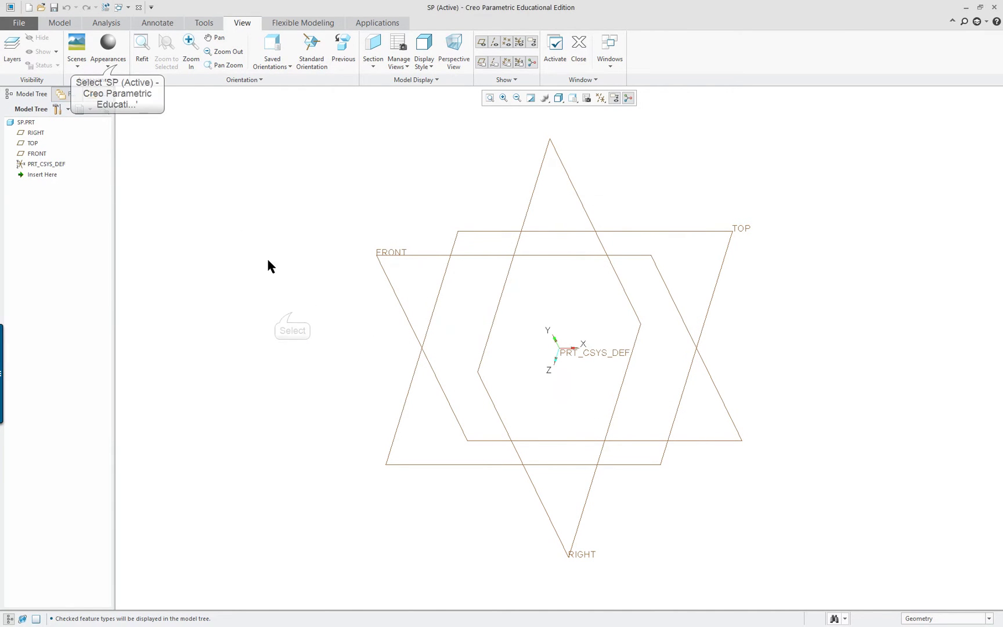
- Apply an appearance colour from the gallery to SP.PRT
click(108, 59)
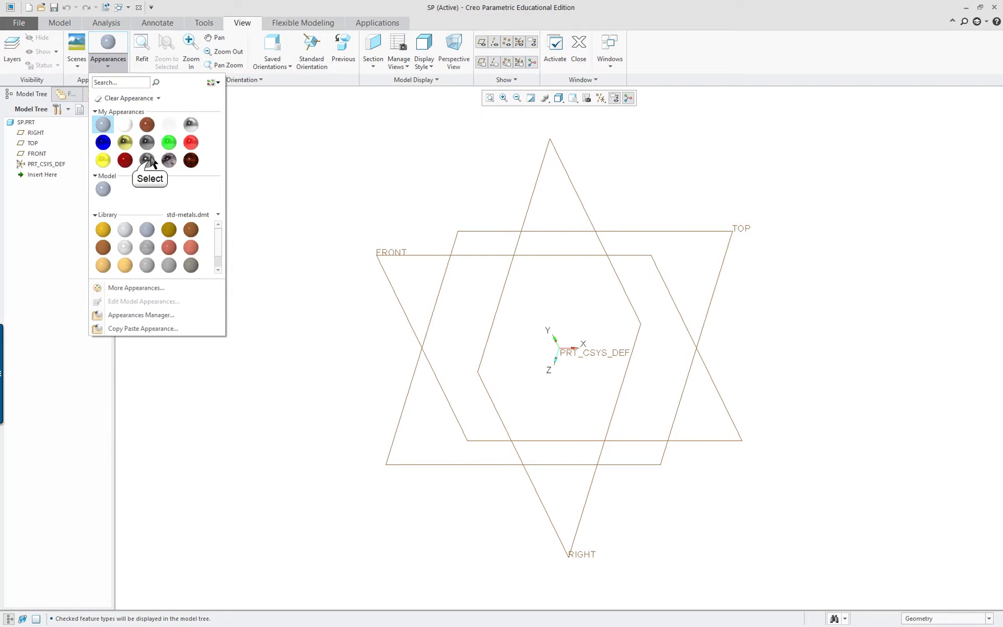
click(147, 159)
click(25, 123)
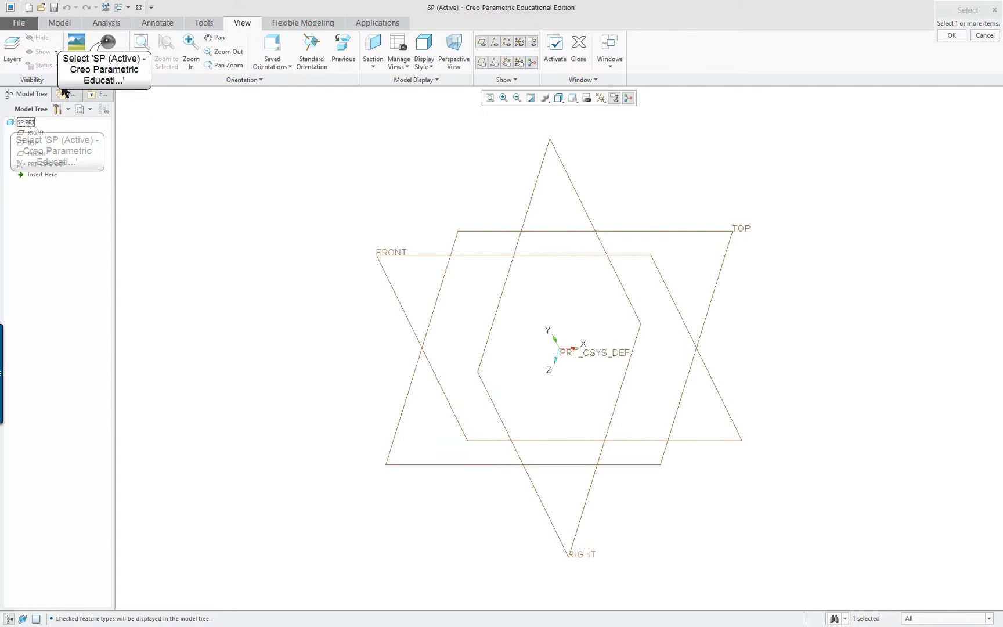
middle_click(196, 160)
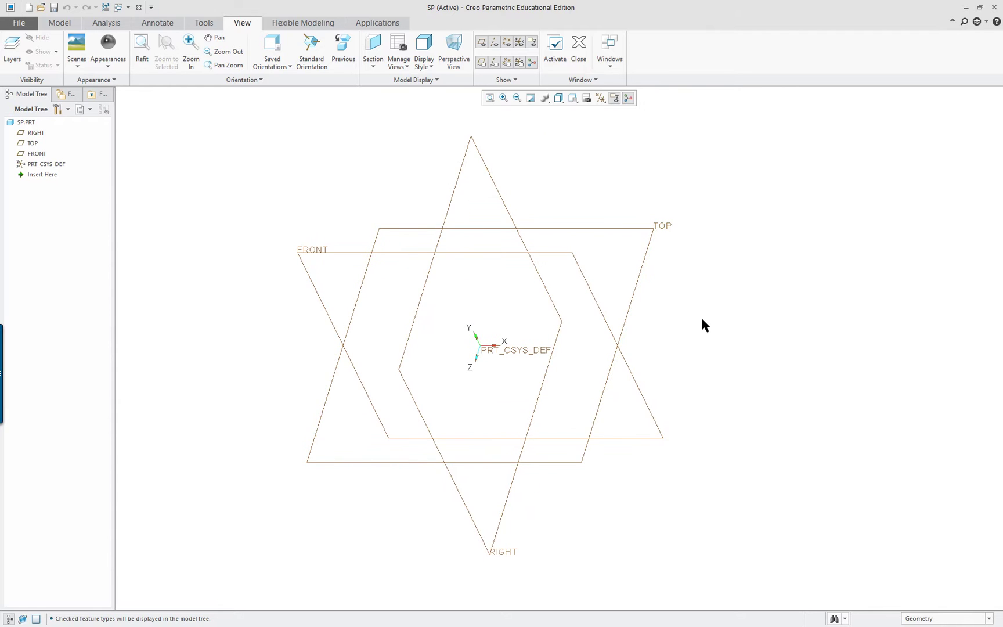
shift+middle_drag(701, 323, 586, 310)
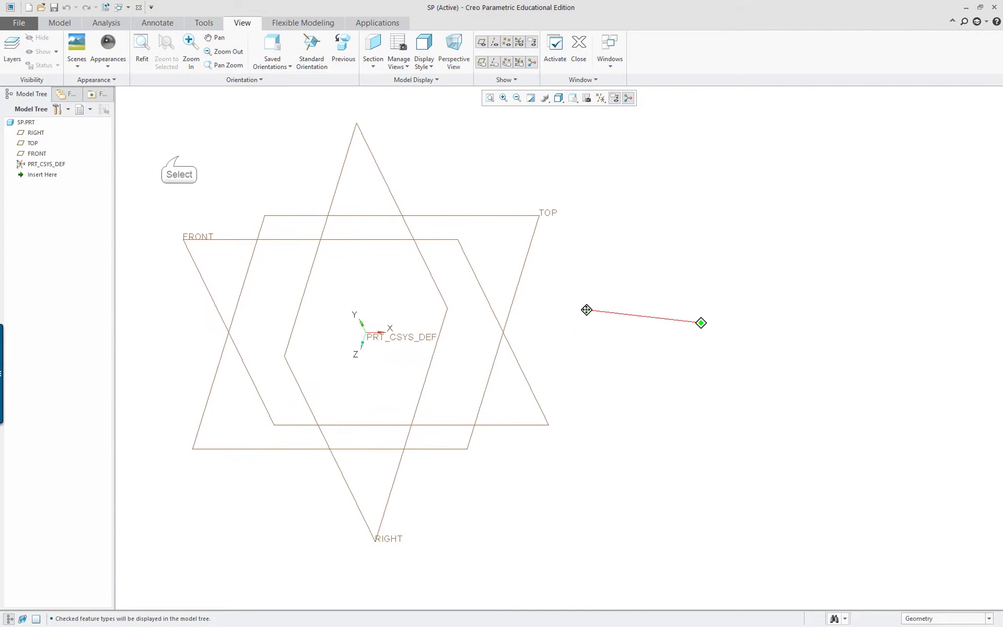
- Change SP.PRT's units to millimeter Newton Second (mmNs) by interpreting existing dimensions
click(61, 24)
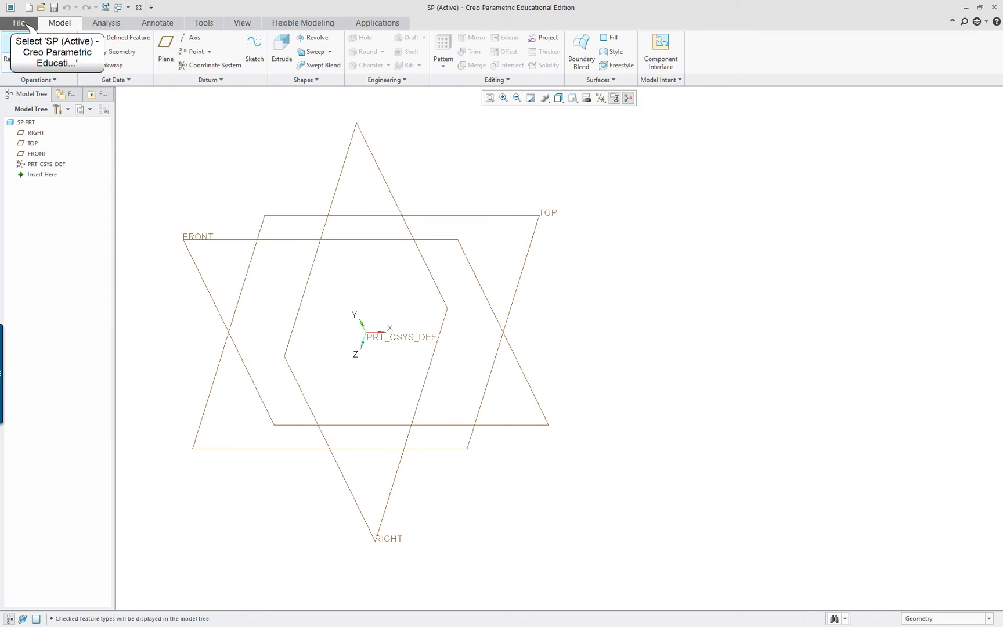
click(23, 24)
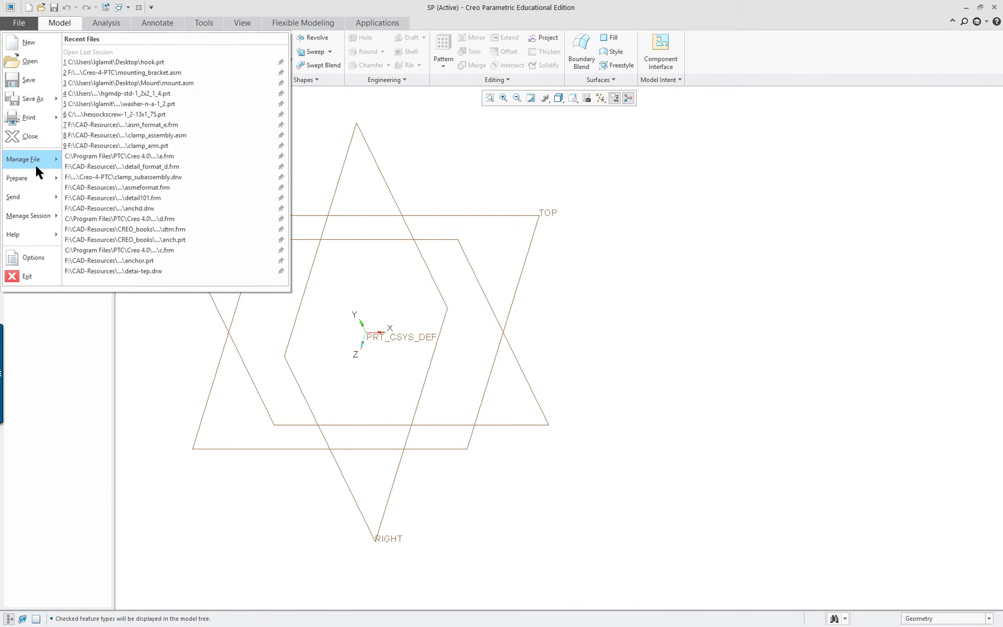
mouse_move(38, 184)
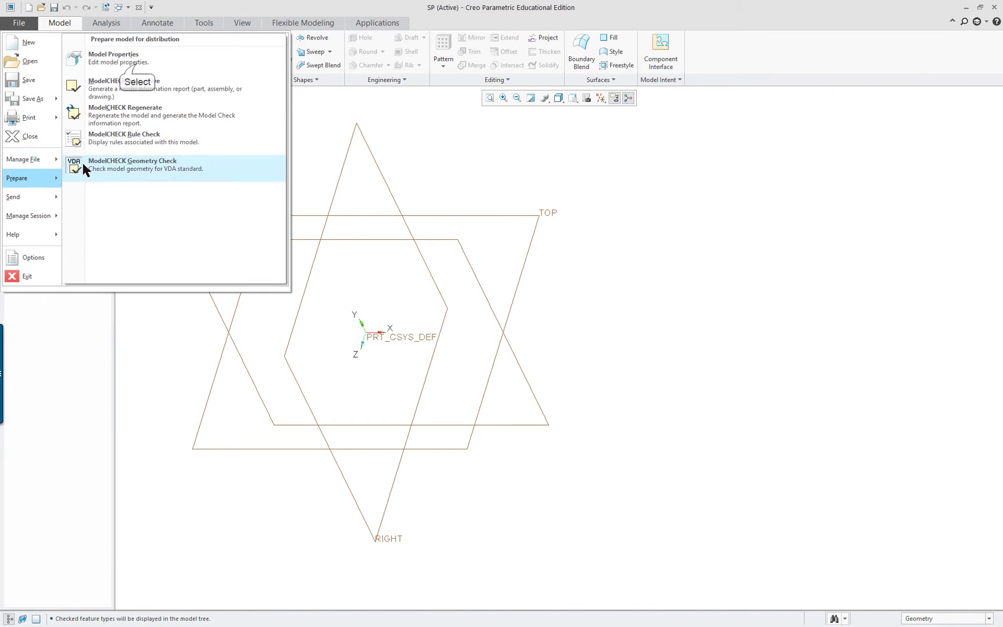
click(134, 65)
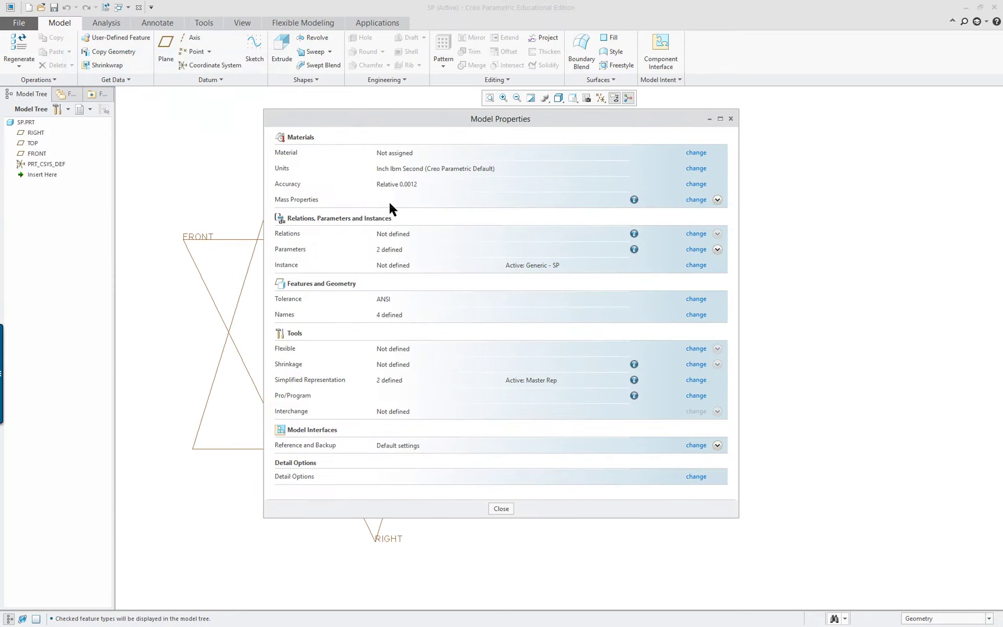
click(696, 168)
click(875, 101)
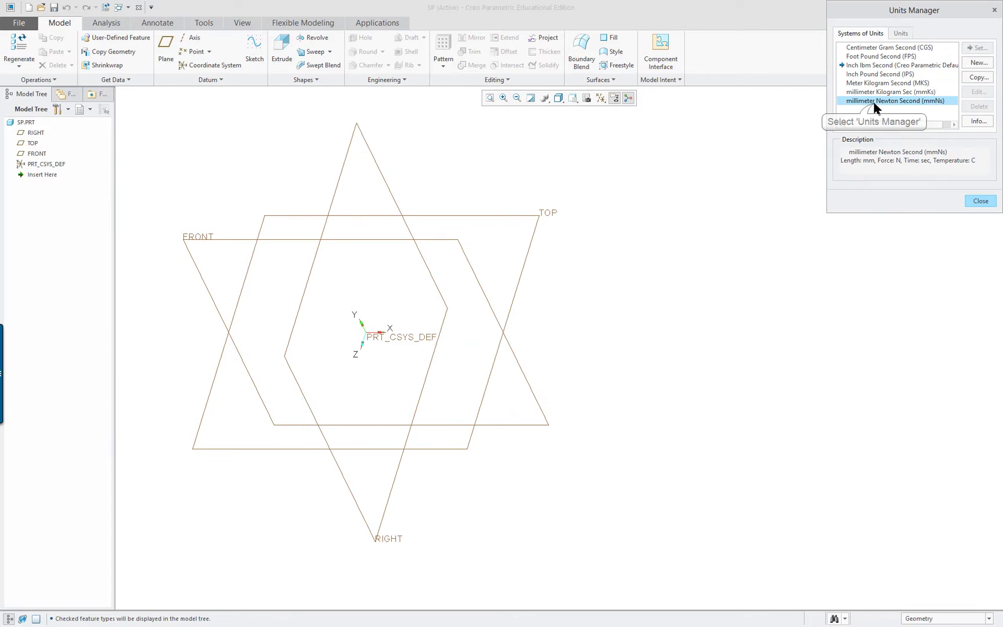
click(975, 49)
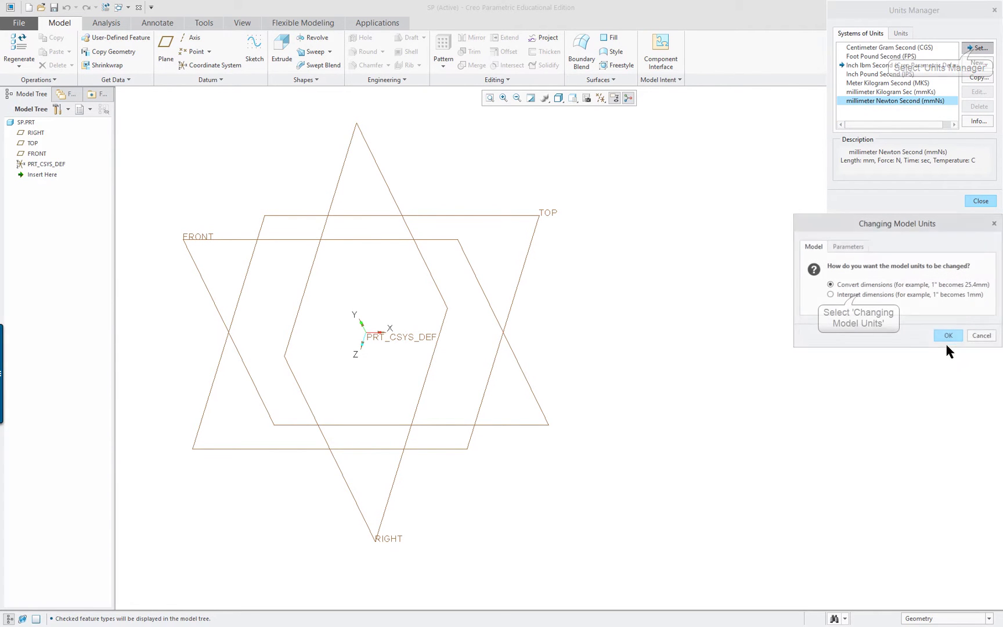
click(849, 295)
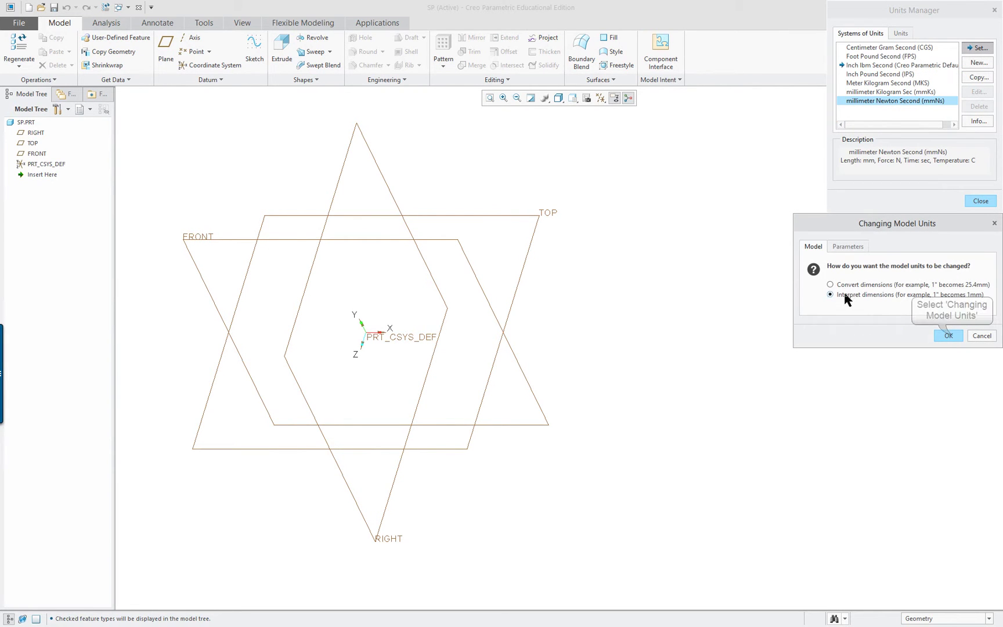
click(948, 336)
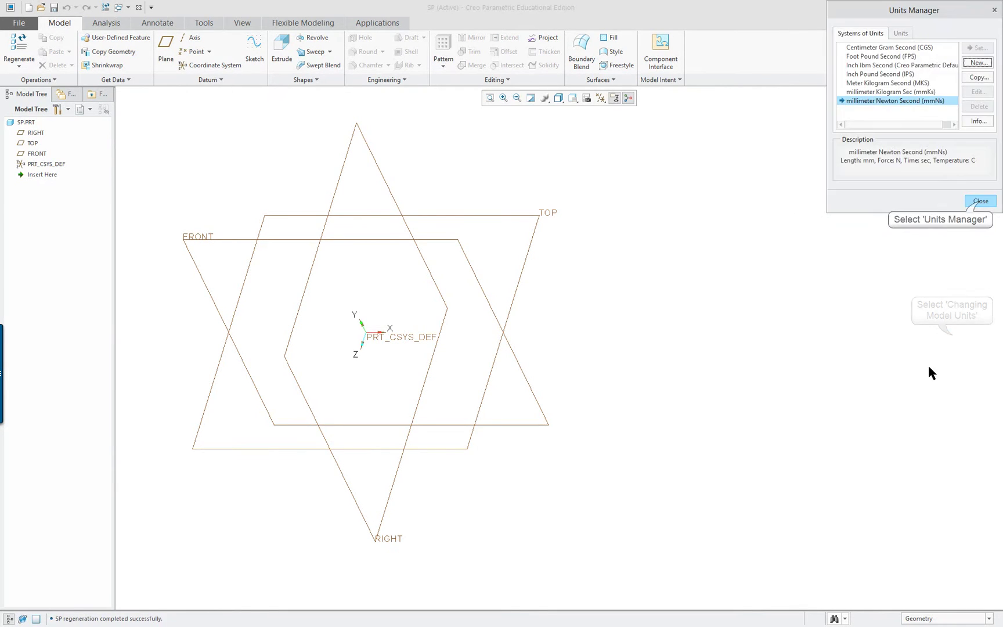
click(980, 201)
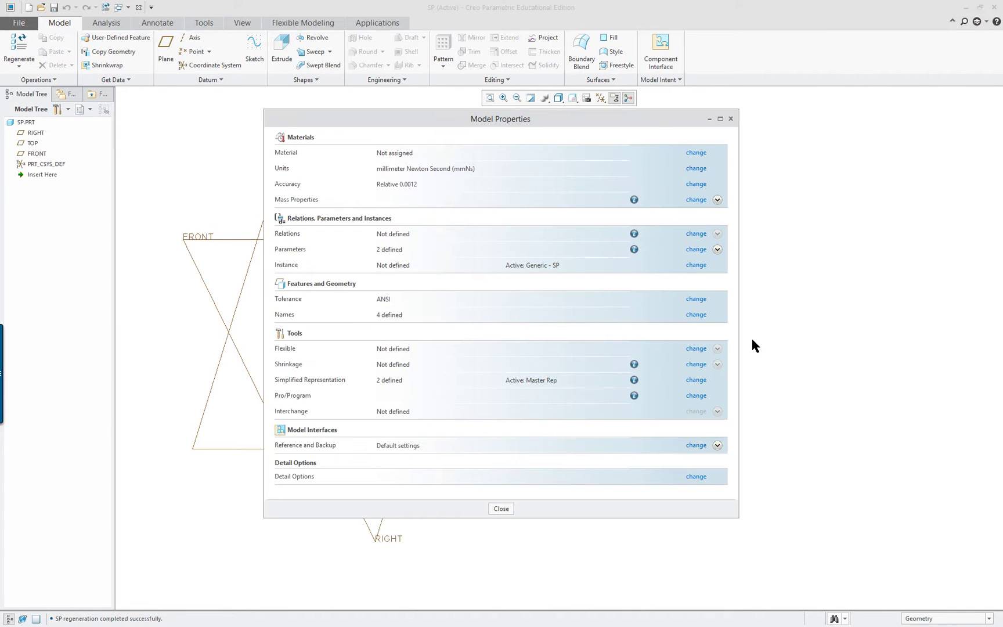
click(500, 509)
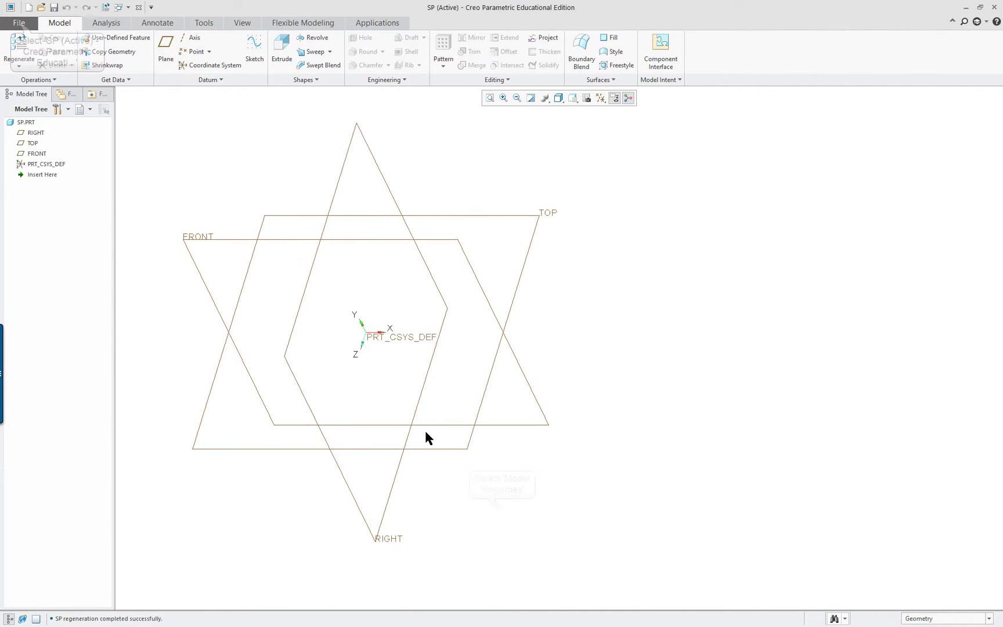
- Turn off the sketcher grid in Options, without saving a configuration file
click(18, 26)
click(23, 253)
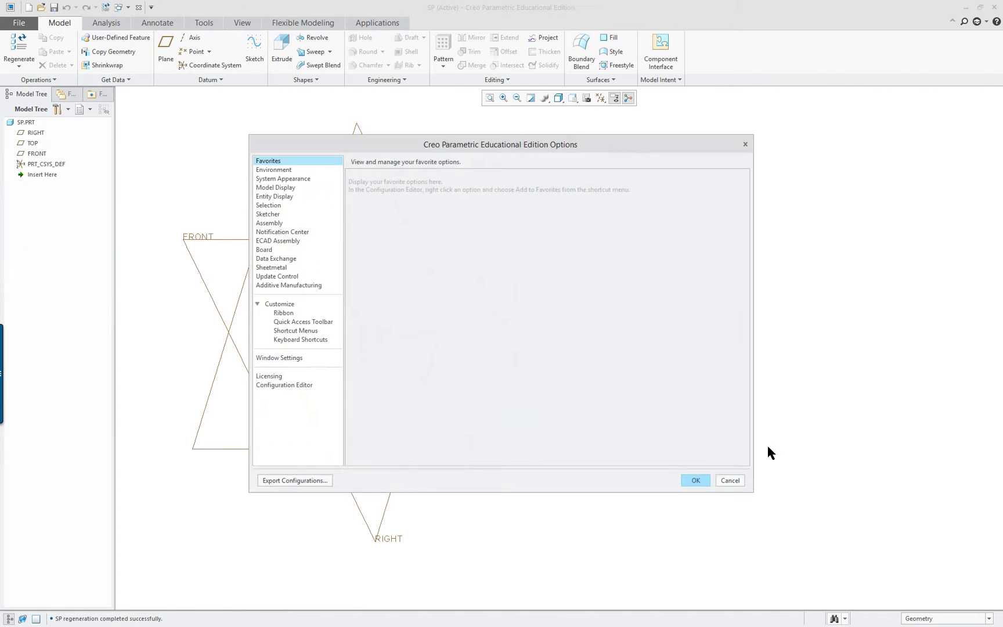
click(270, 215)
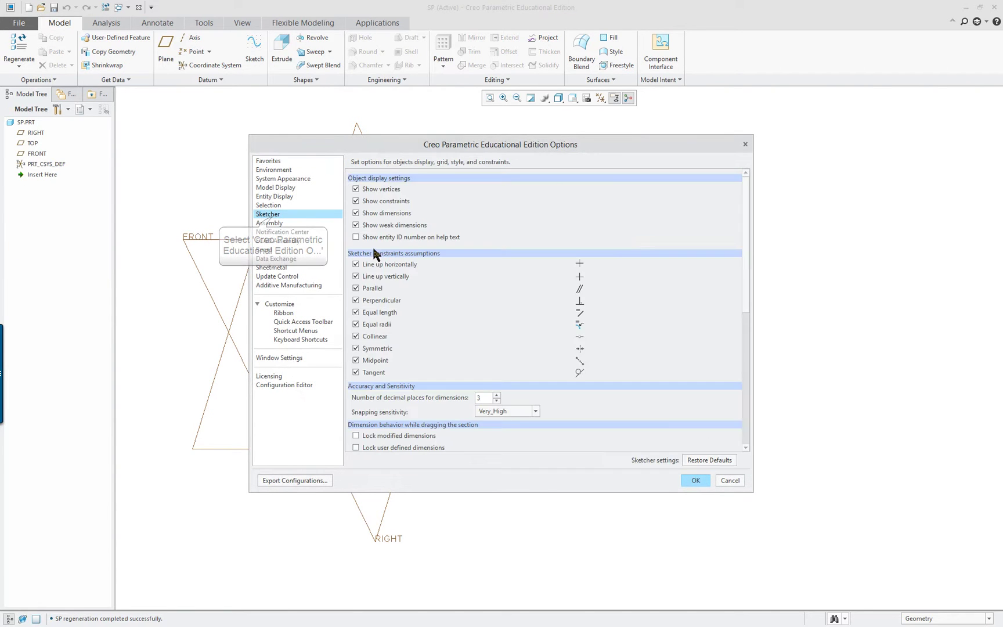
scroll(510, 331, down, 2)
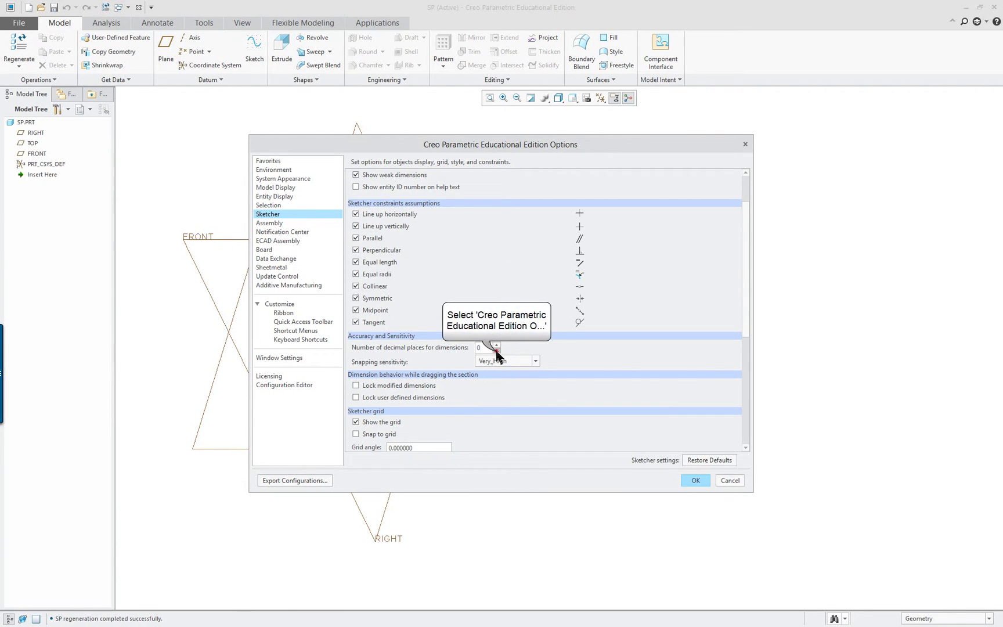
scroll(539, 371, down, 3)
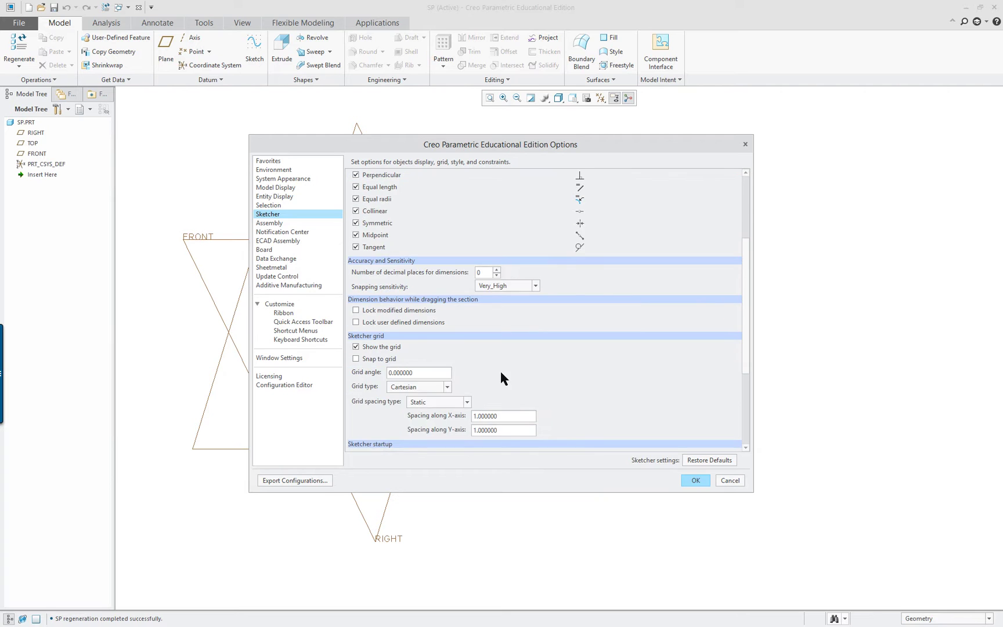
scroll(538, 367, down, 2)
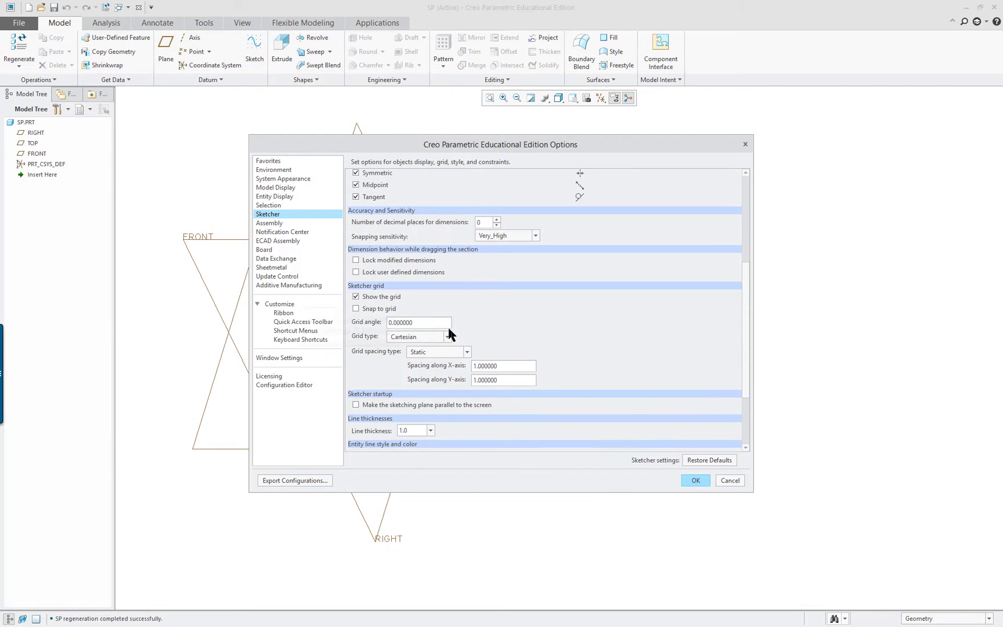
click(356, 297)
scroll(612, 394, down, 2)
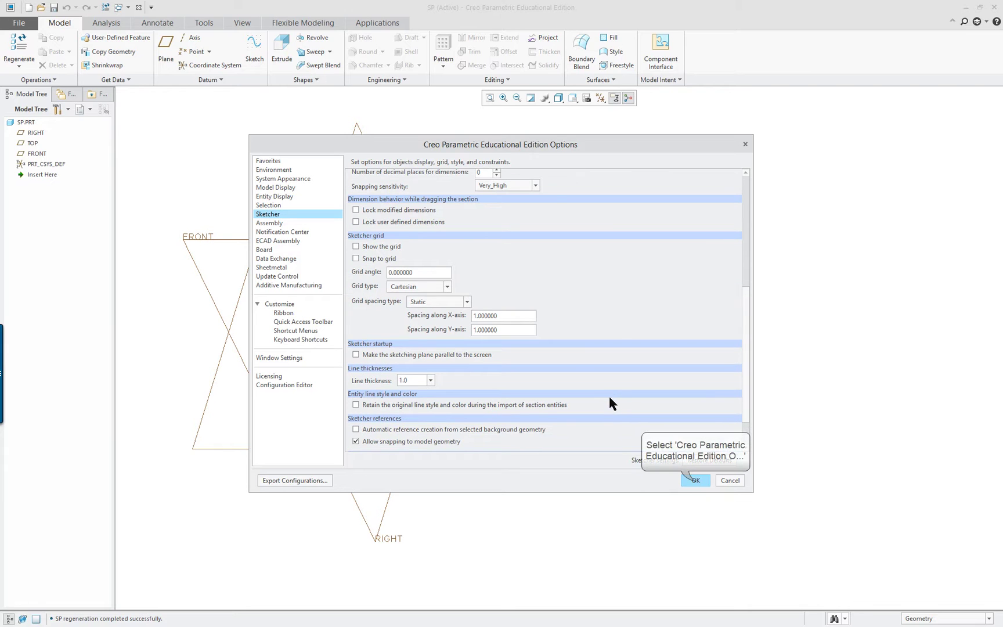
click(695, 480)
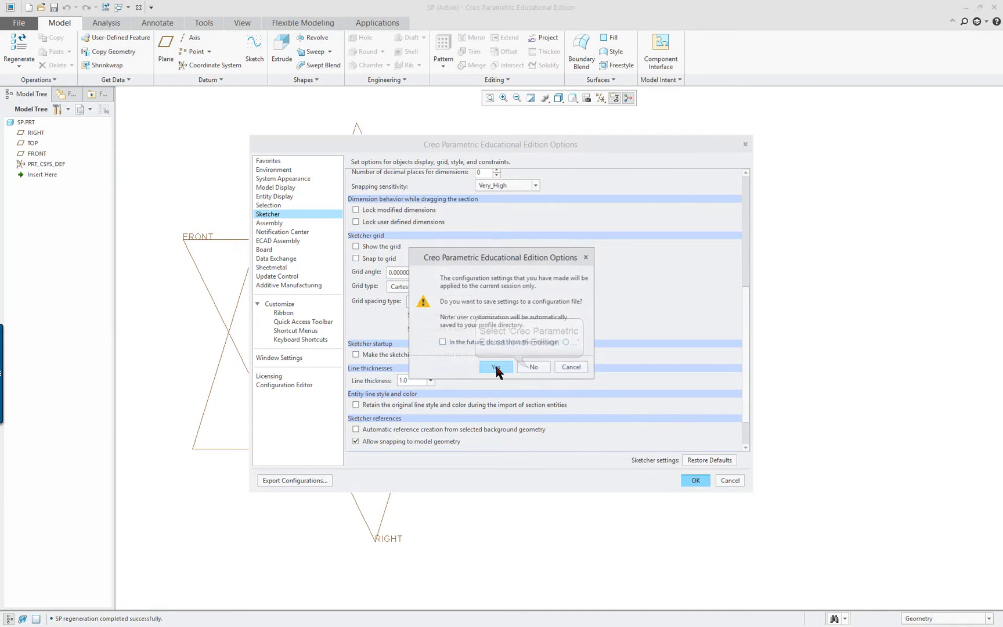
click(530, 367)
scroll(609, 371, up, 2)
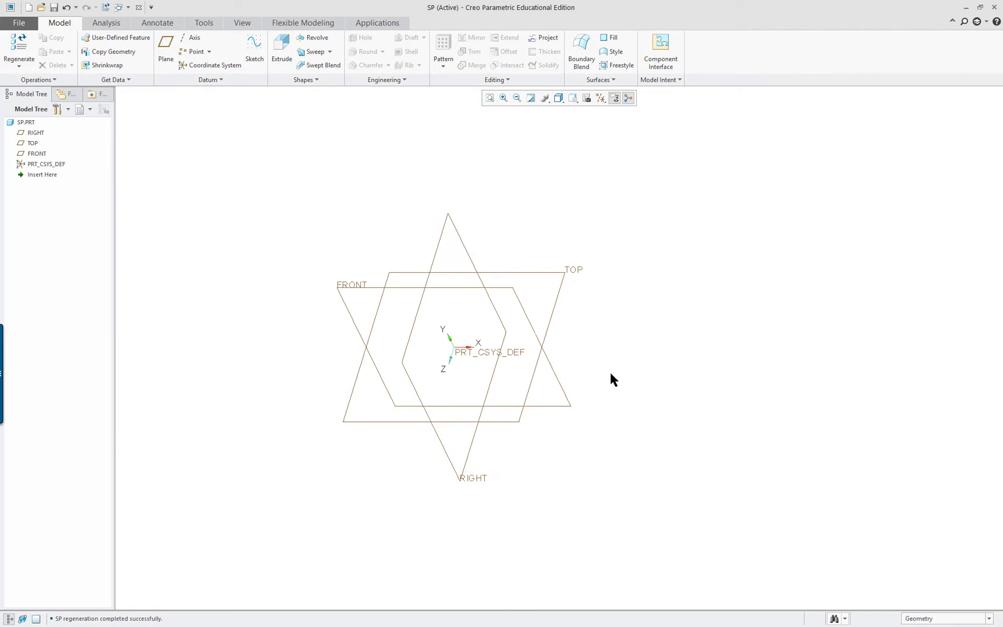
- Start a Helical Sweep feature from the Sweep dropdown
scroll(540, 357, down, 2)
scroll(607, 359, down, 1)
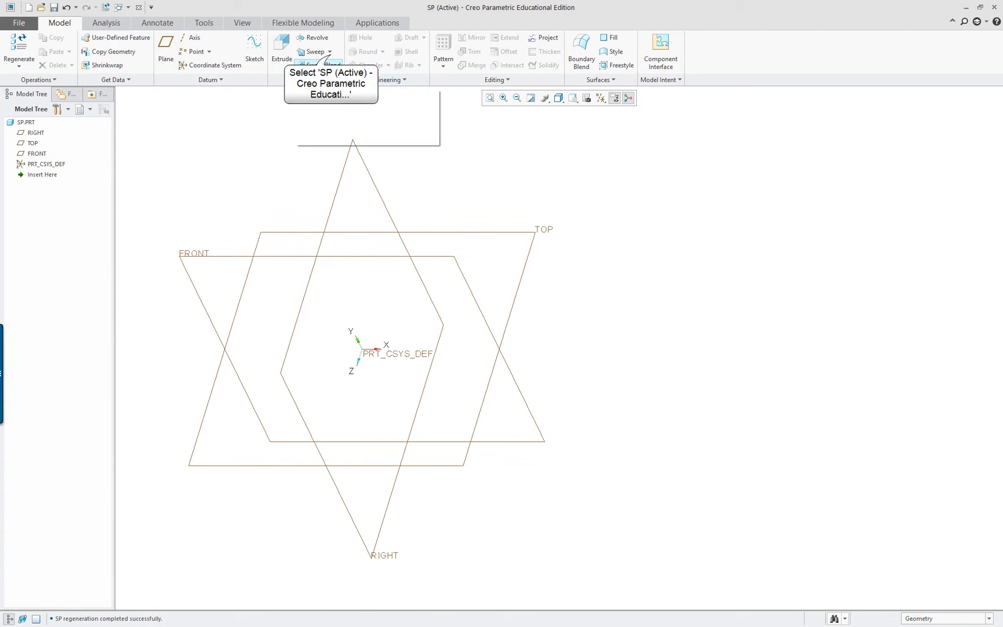
click(329, 52)
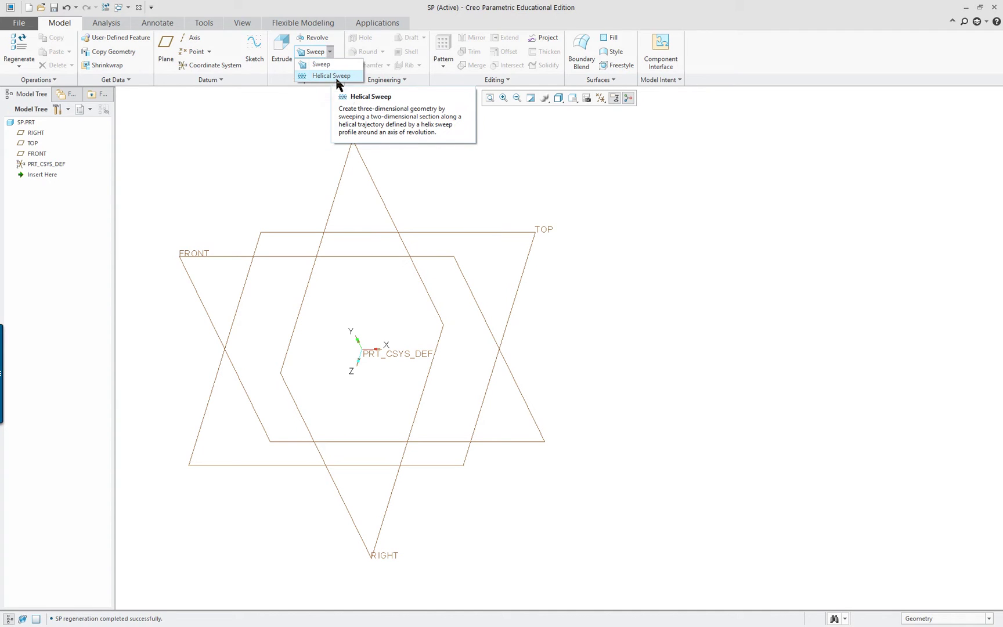
click(336, 78)
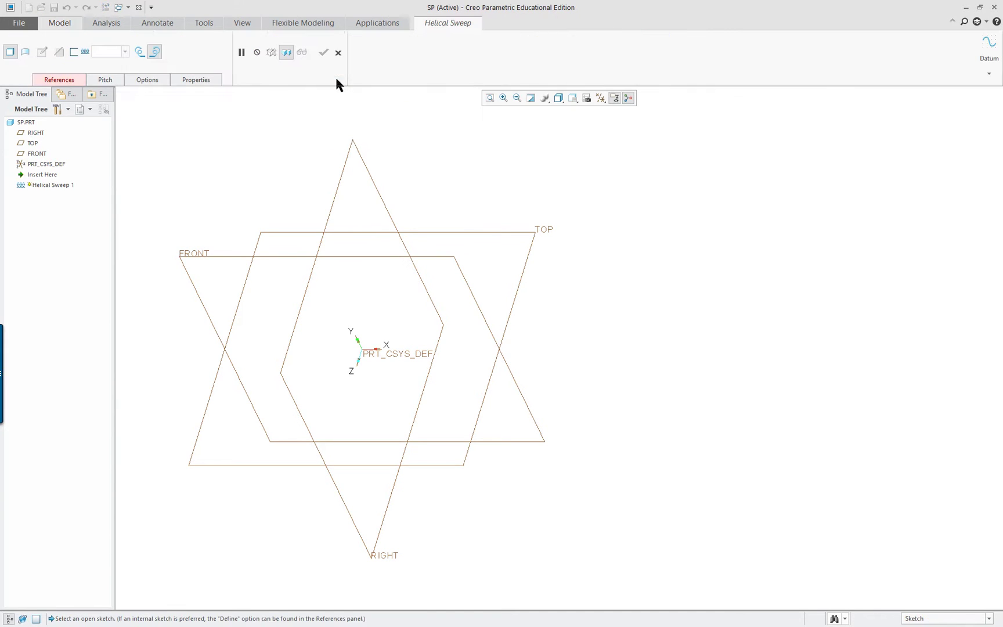
- Begin the profile sketch on the FRONT plane, referenced to RIGHT
click(988, 44)
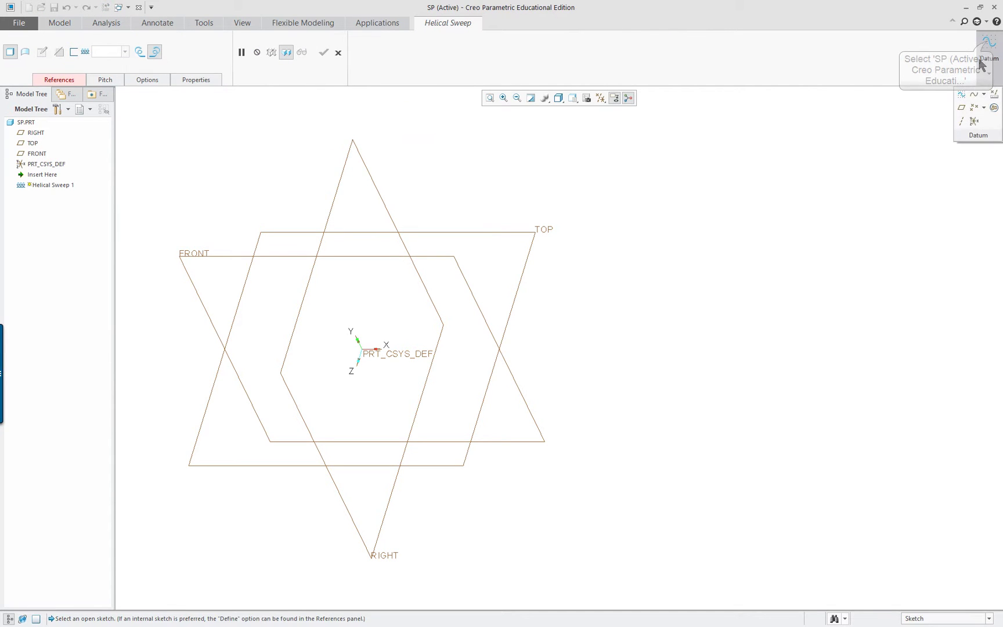
click(961, 97)
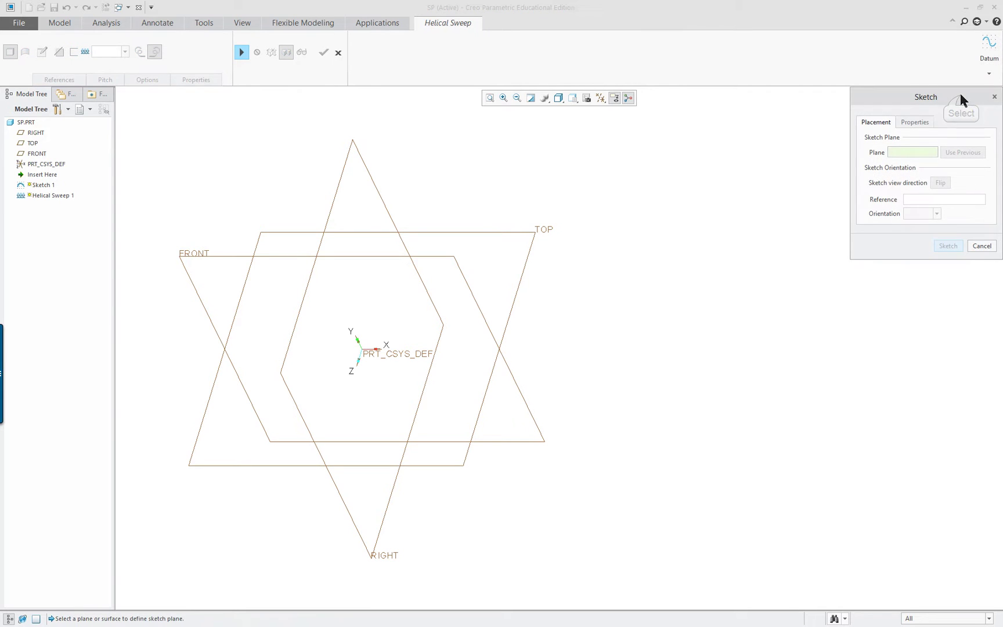
click(470, 284)
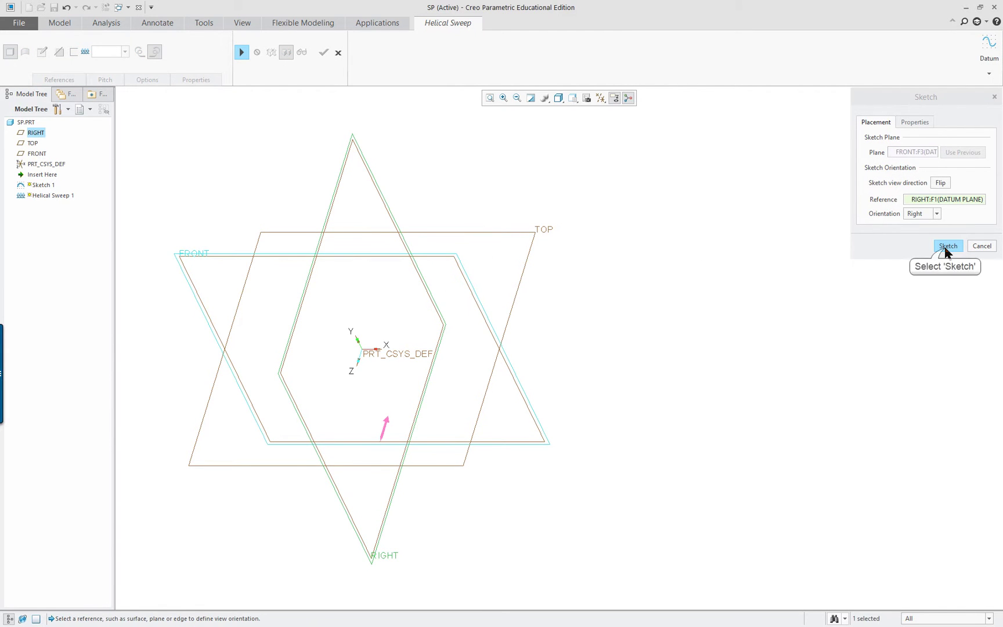
click(948, 247)
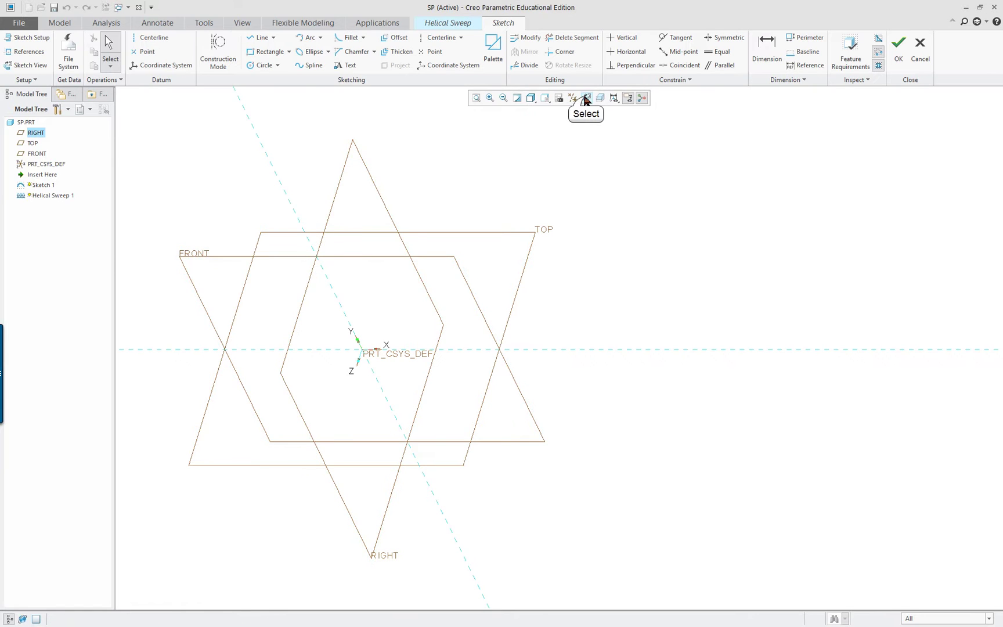
- Orient the sketch flat to FRONT, pan the view, and abandon a trial centerline
click(585, 100)
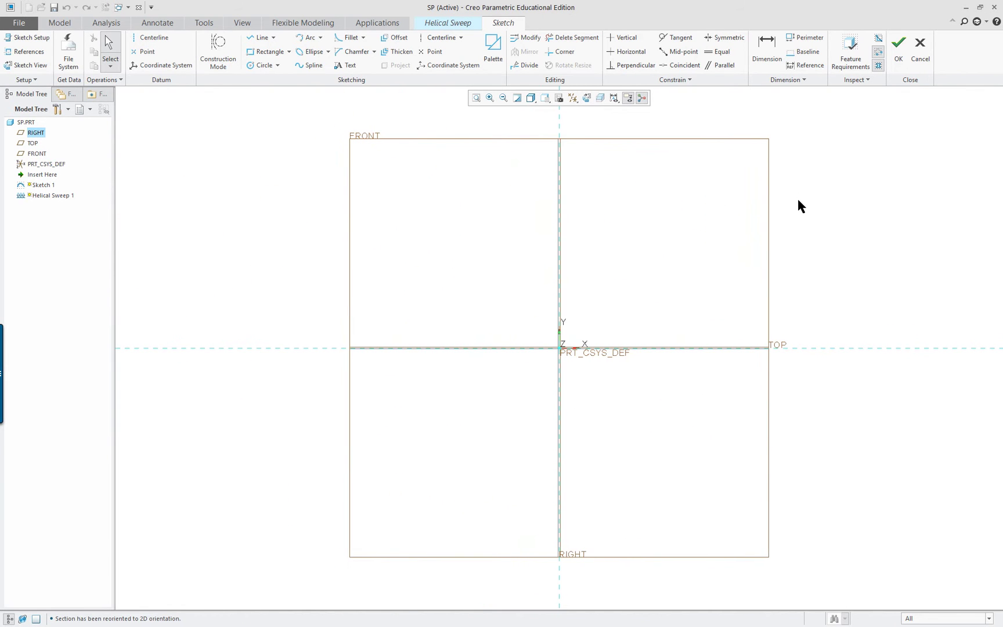
shift+middle_drag(798, 200, 556, 267)
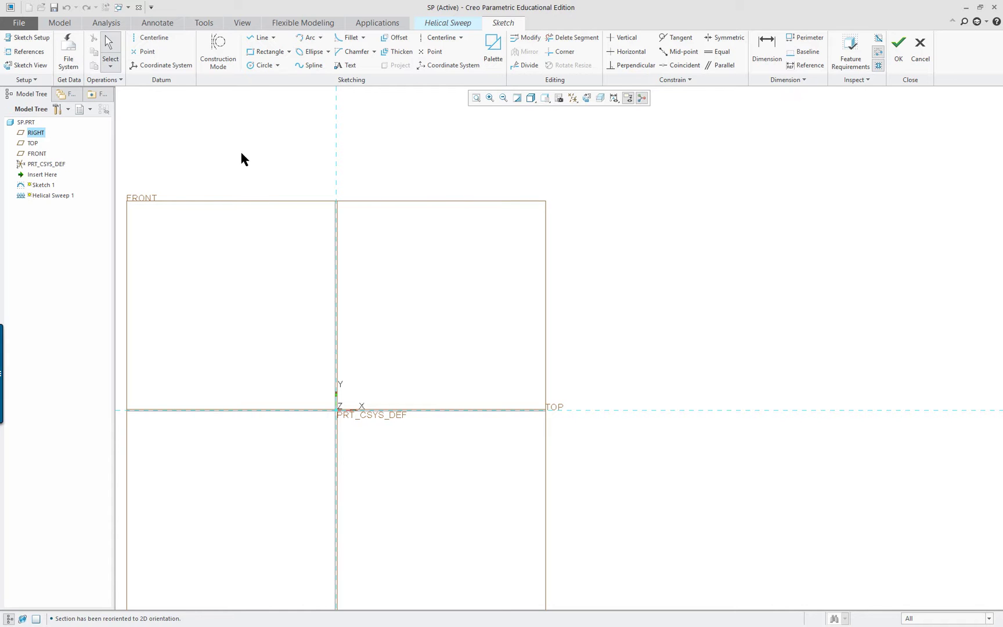
click(147, 40)
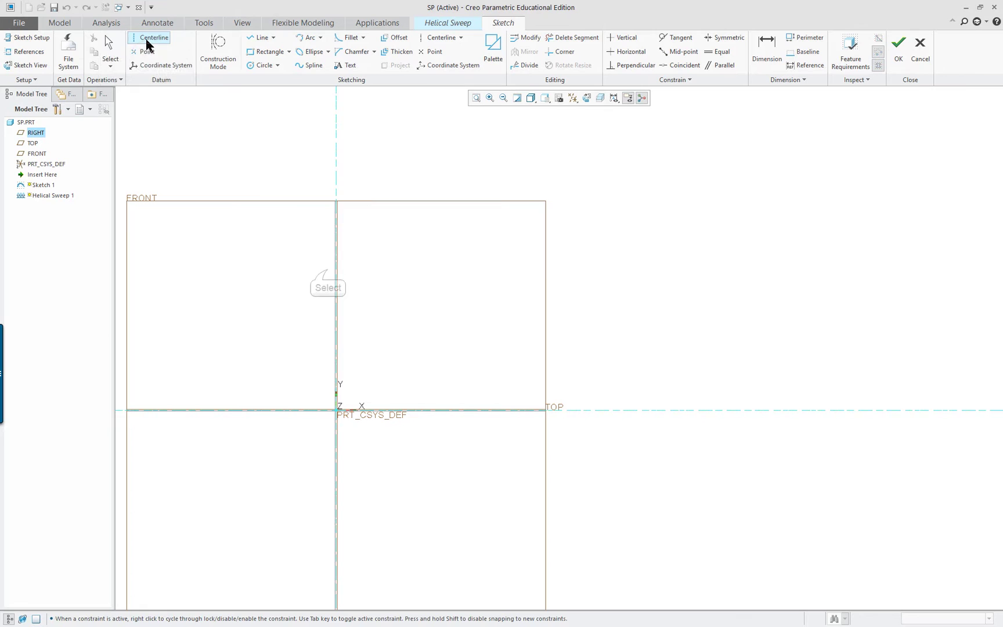
middle_click(329, 272)
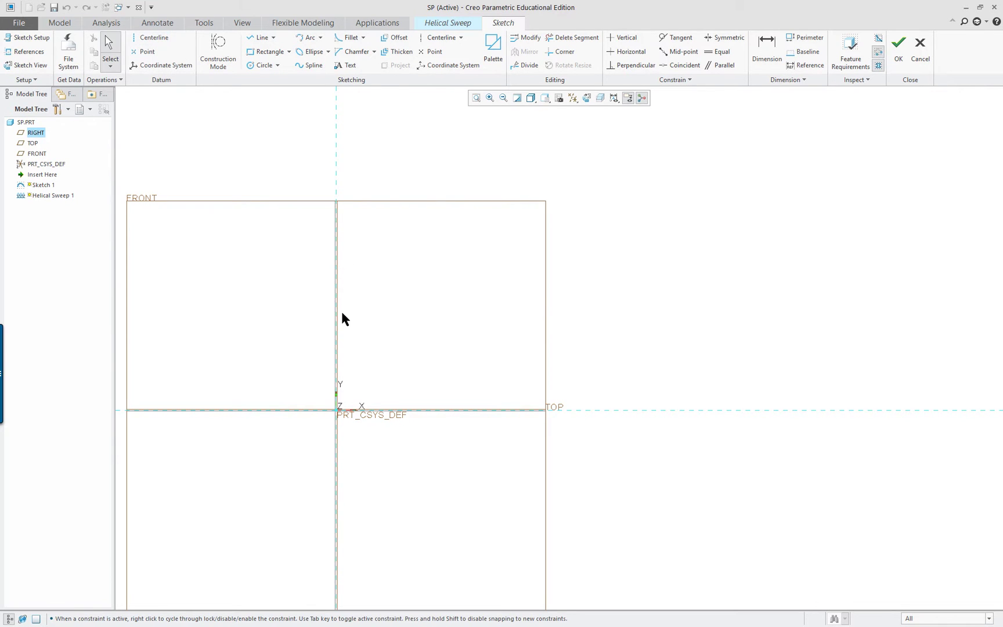
click(148, 39)
click(335, 147)
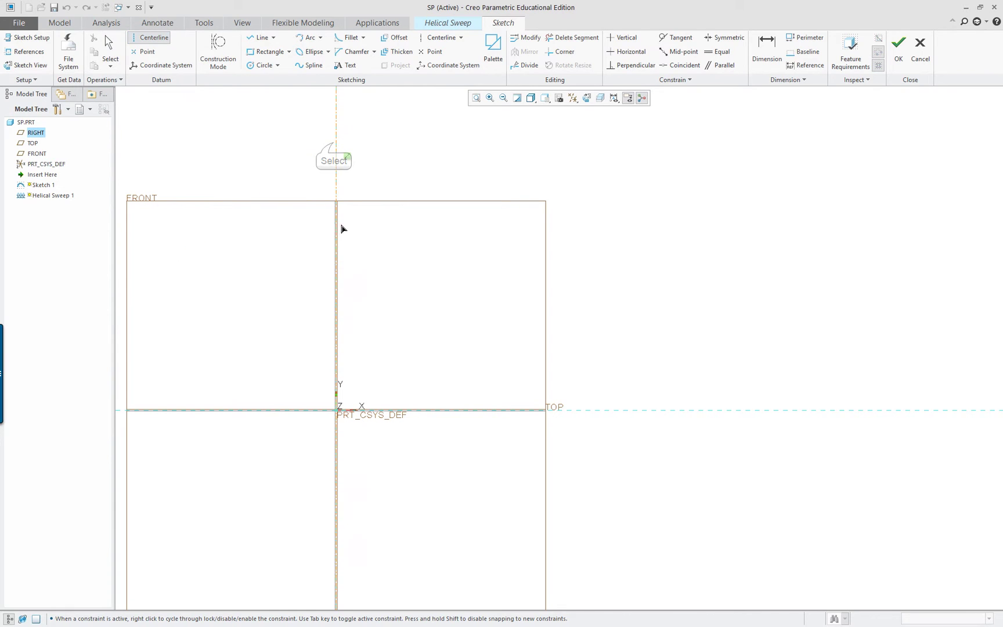
middle_click(351, 323)
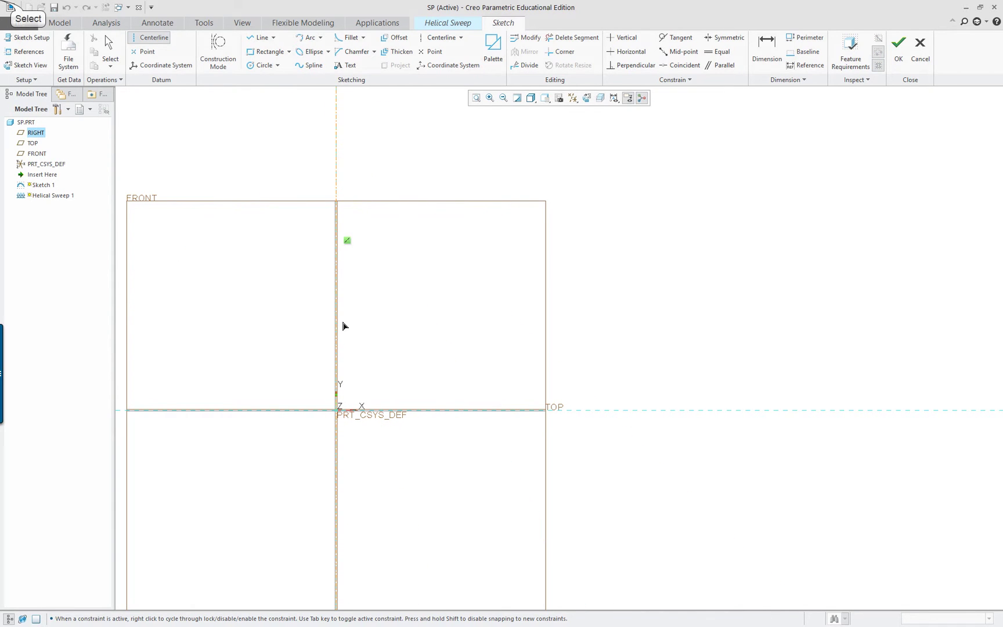
middle_click(405, 276)
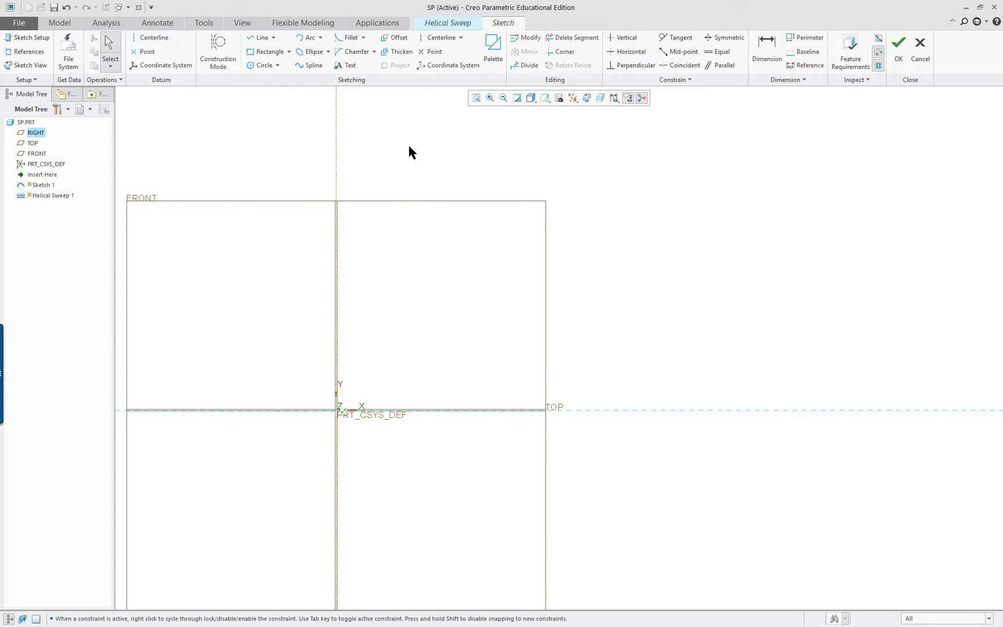
middle_drag(409, 147, 424, 200)
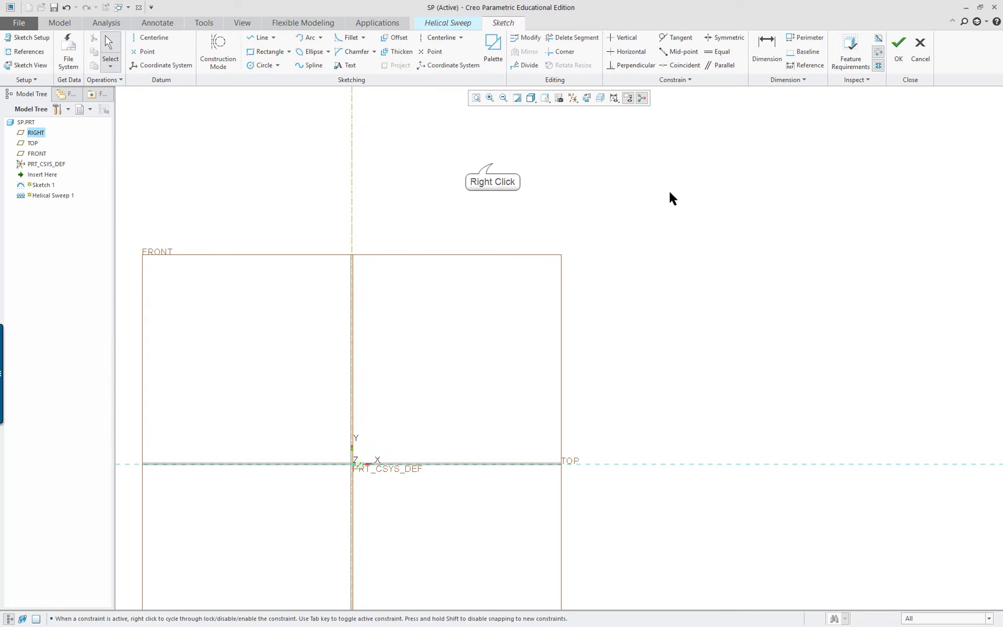
- Draw an inclined line rising up-right from the TOP reference
right_click(492, 165)
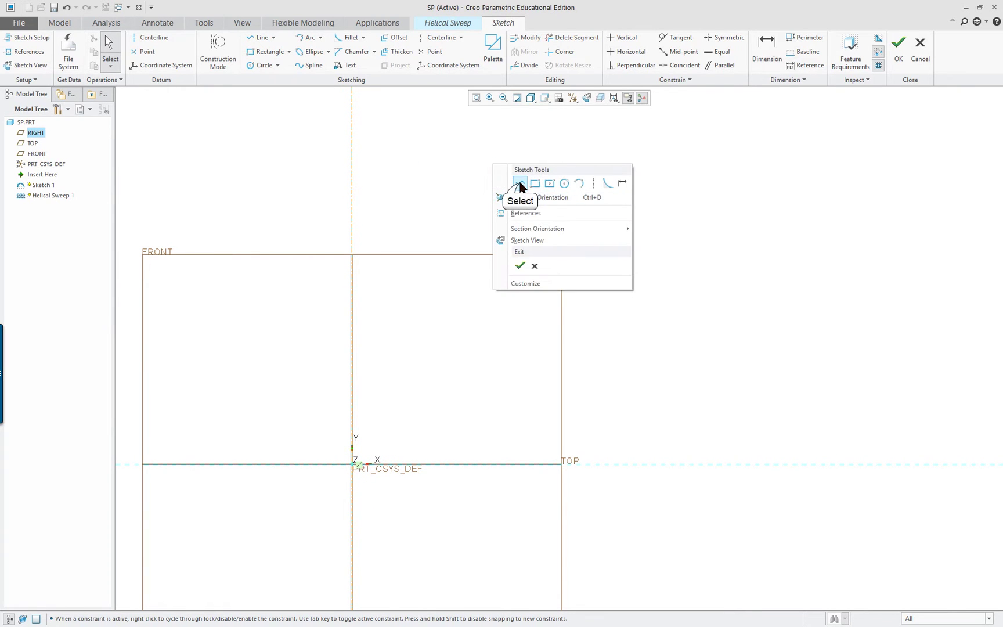
click(520, 184)
click(453, 464)
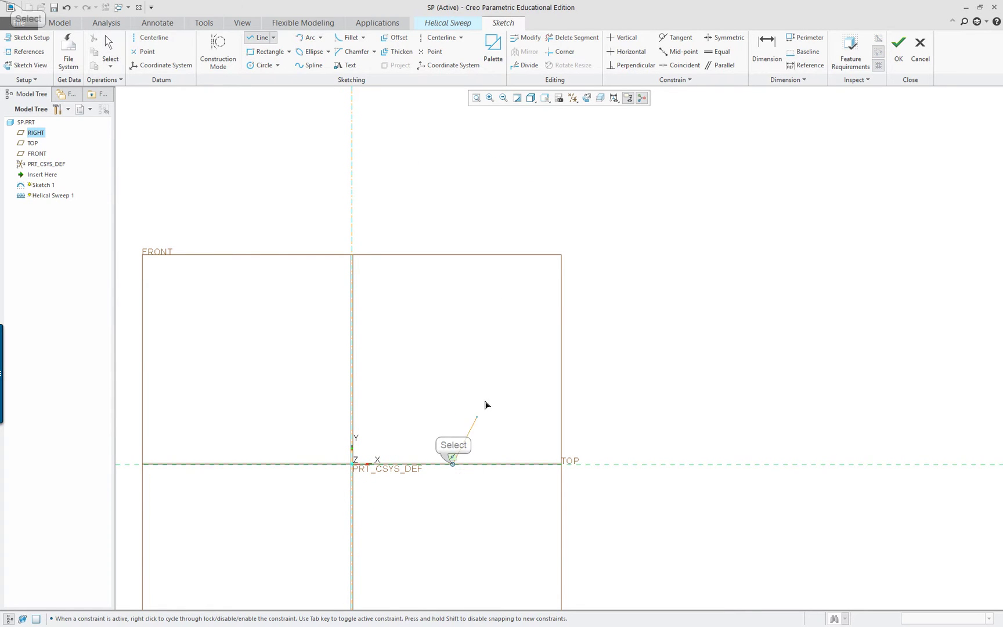
click(532, 235)
middle_click(583, 236)
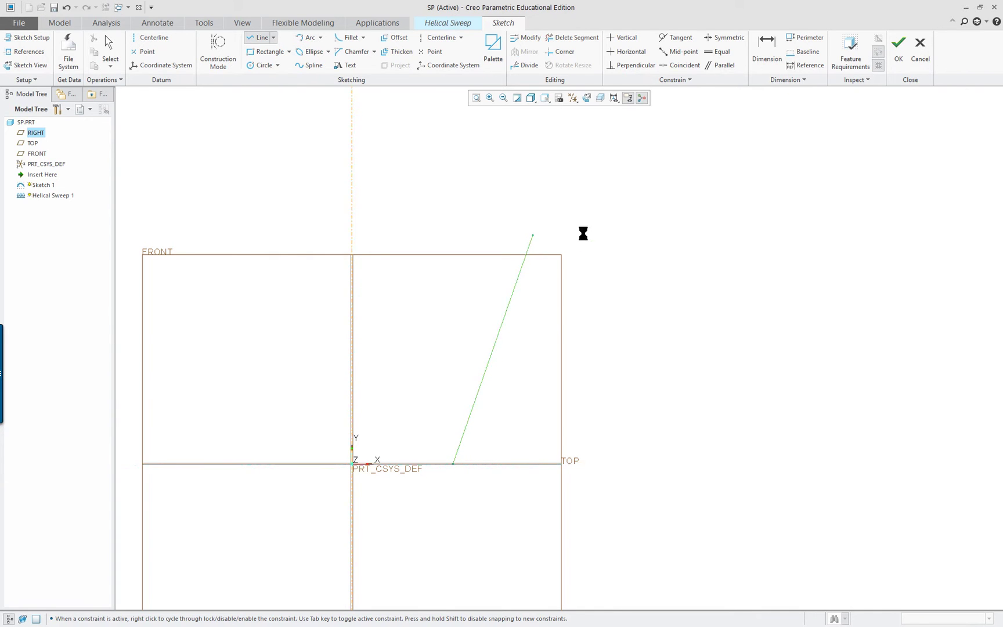
middle_click(582, 230)
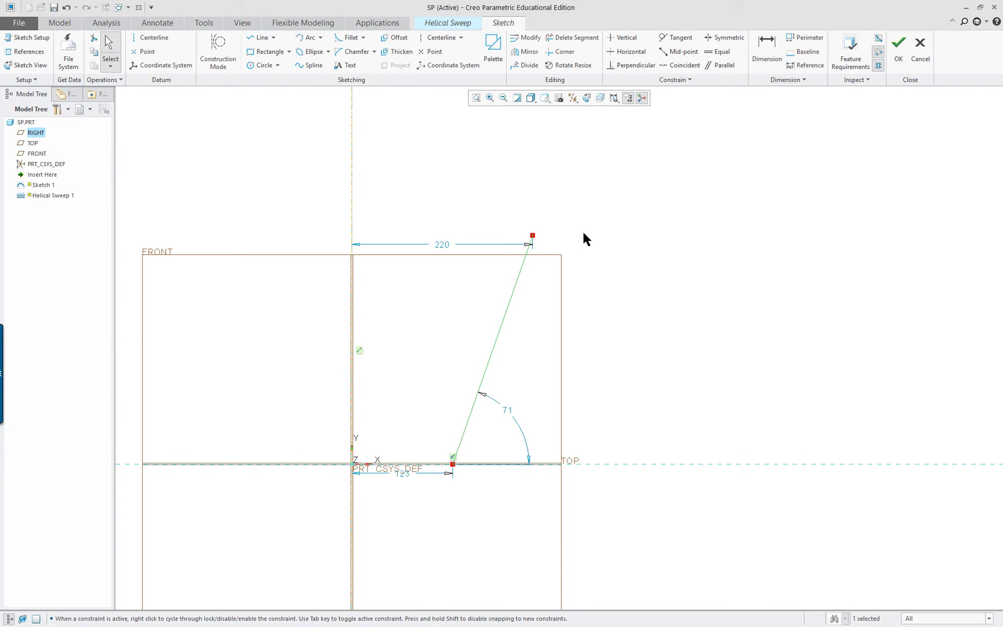
click(456, 253)
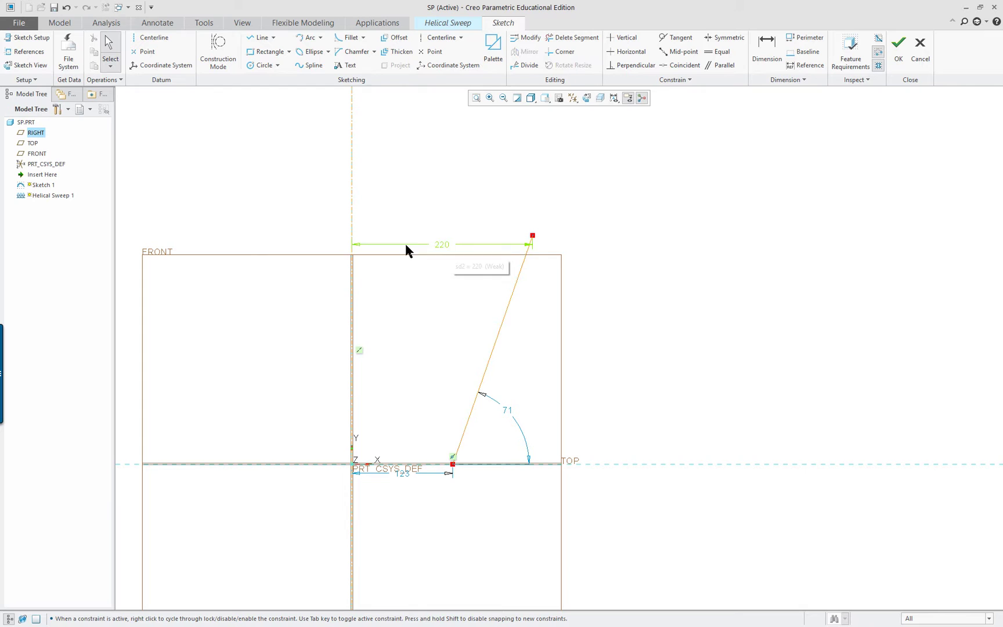
- Designate the vertical RIGHT reference as the axis of revolution
right_click(441, 246)
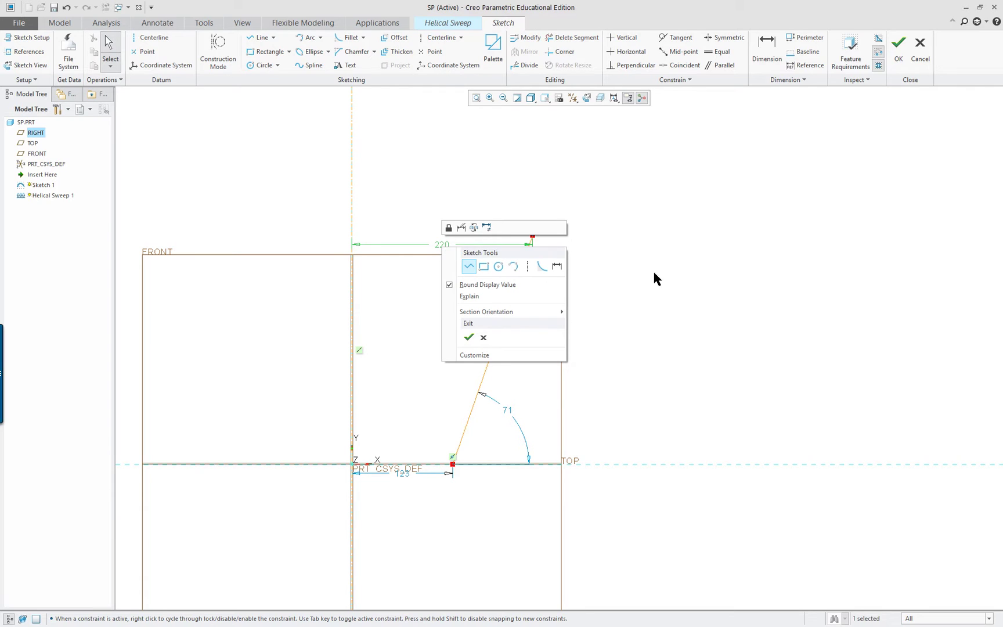
click(430, 193)
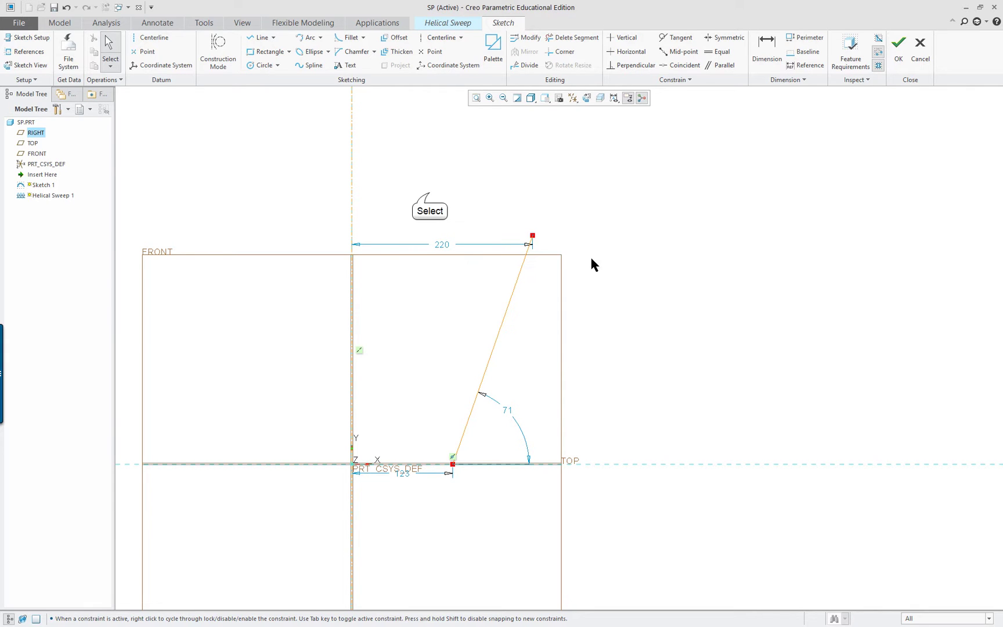
click(352, 193)
right_click(352, 193)
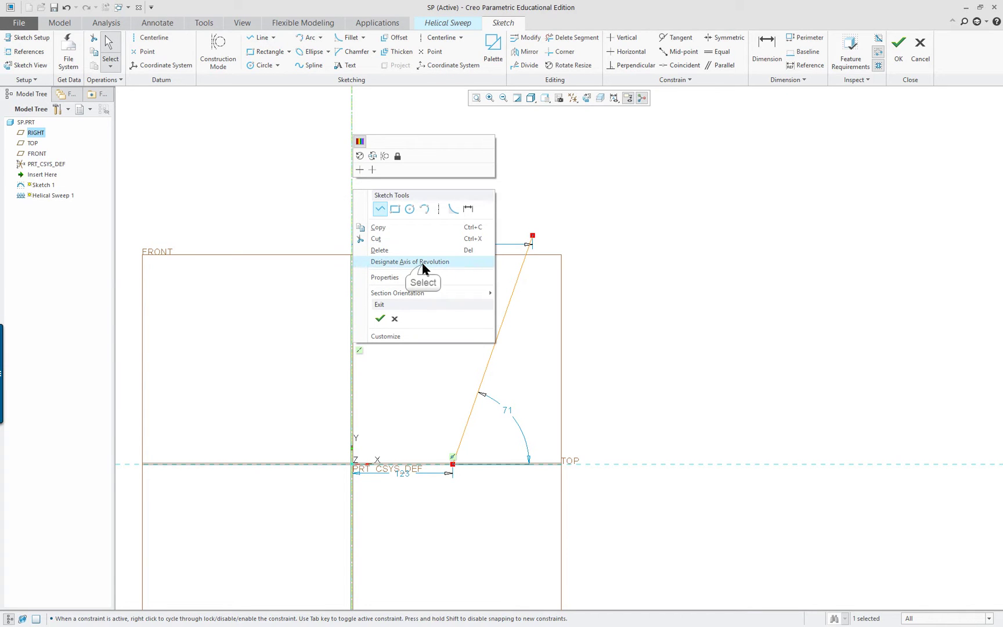
click(423, 261)
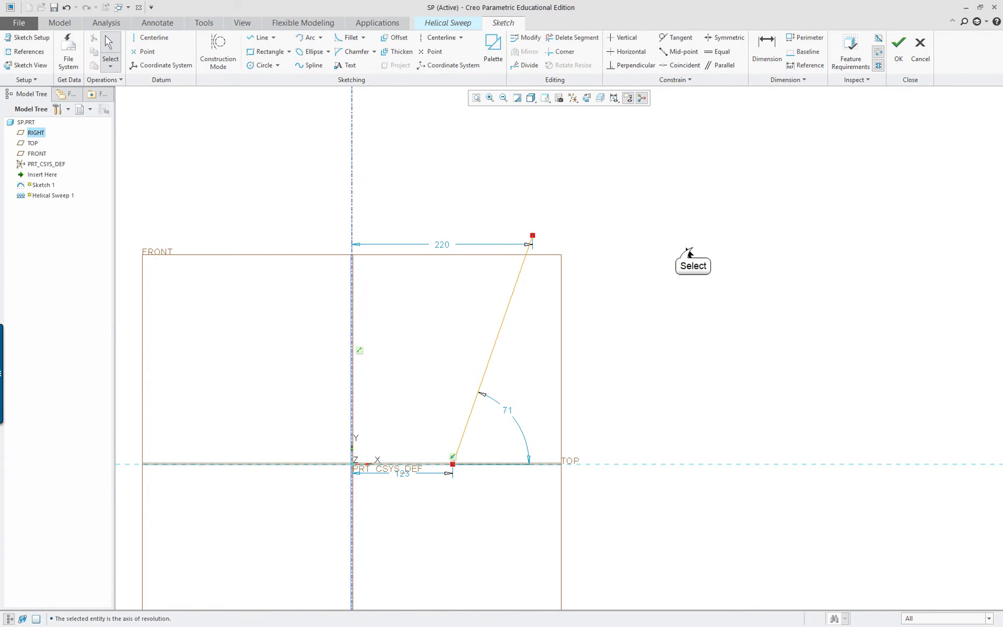
click(446, 248)
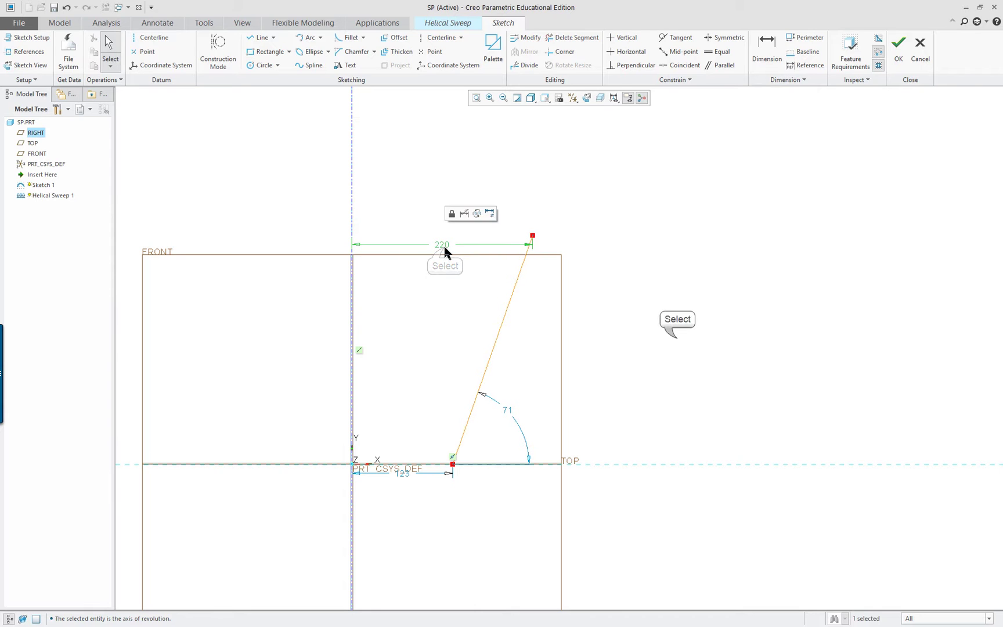
click(661, 331)
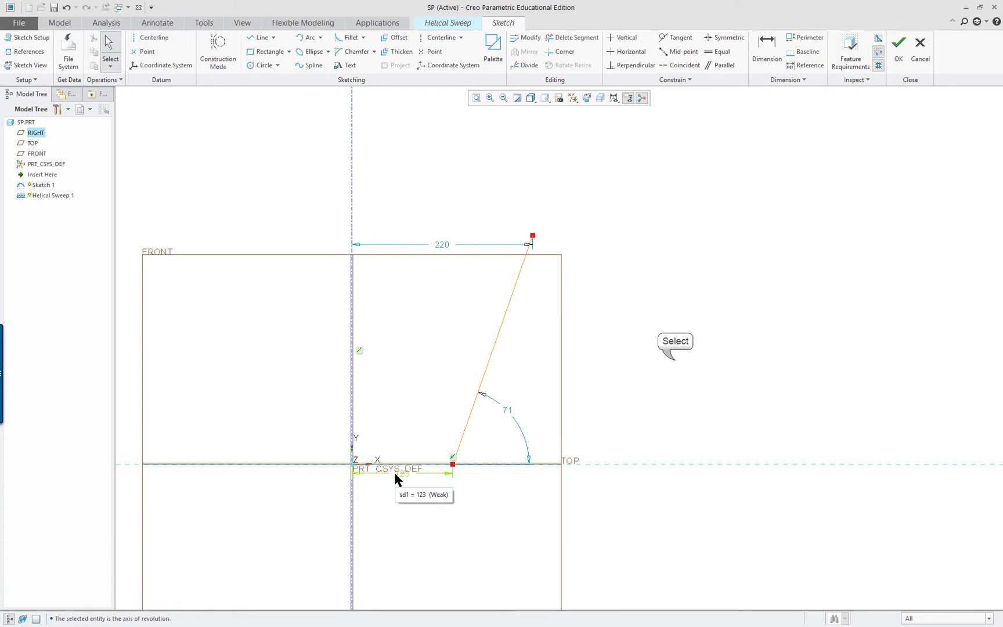
- Undo the line and draw a vertical centerline along the RIGHT reference
double_click(66, 9)
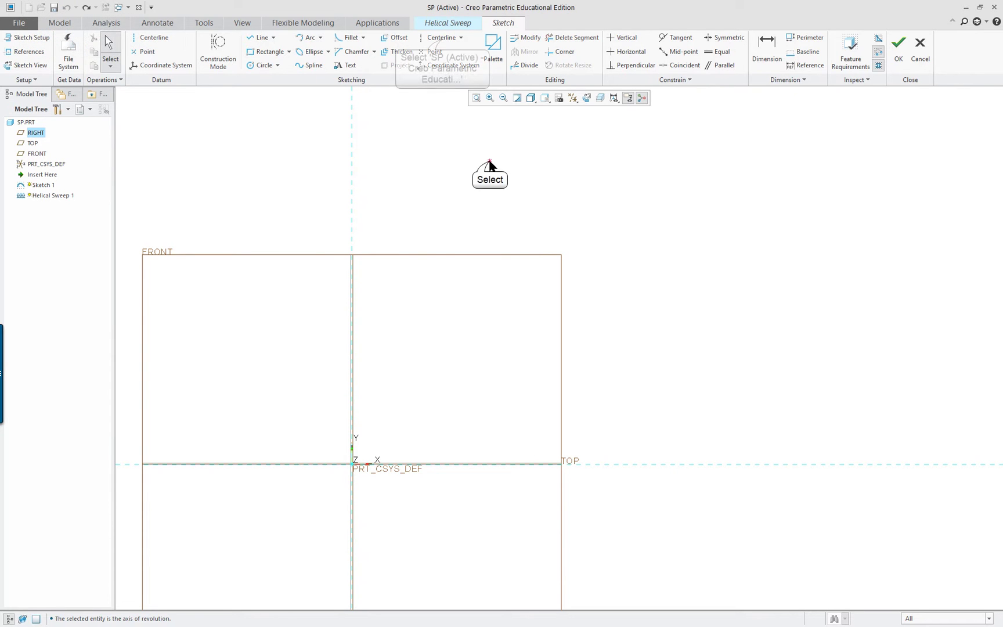
click(439, 37)
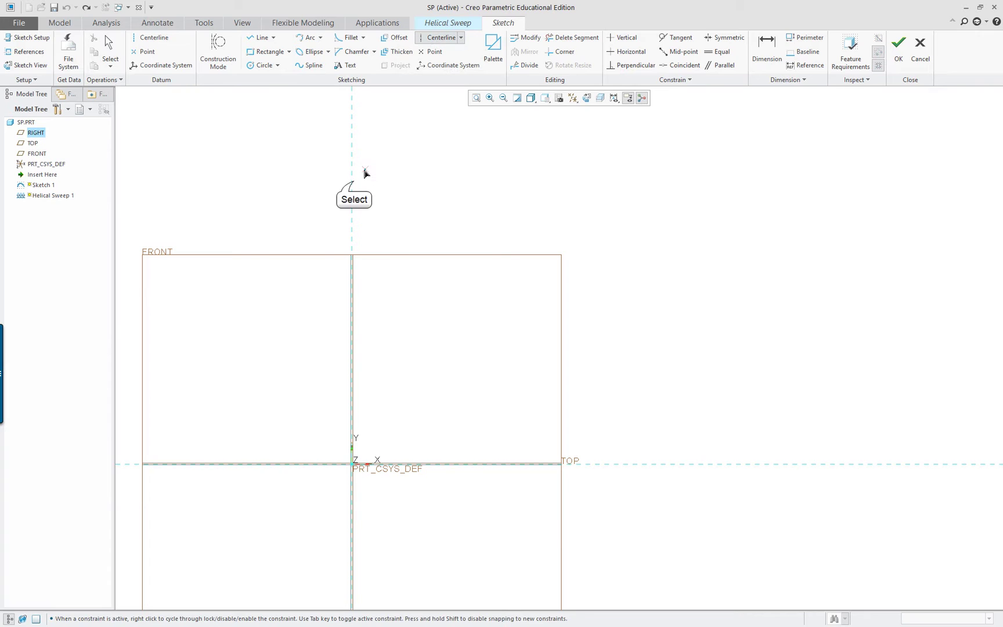
click(353, 184)
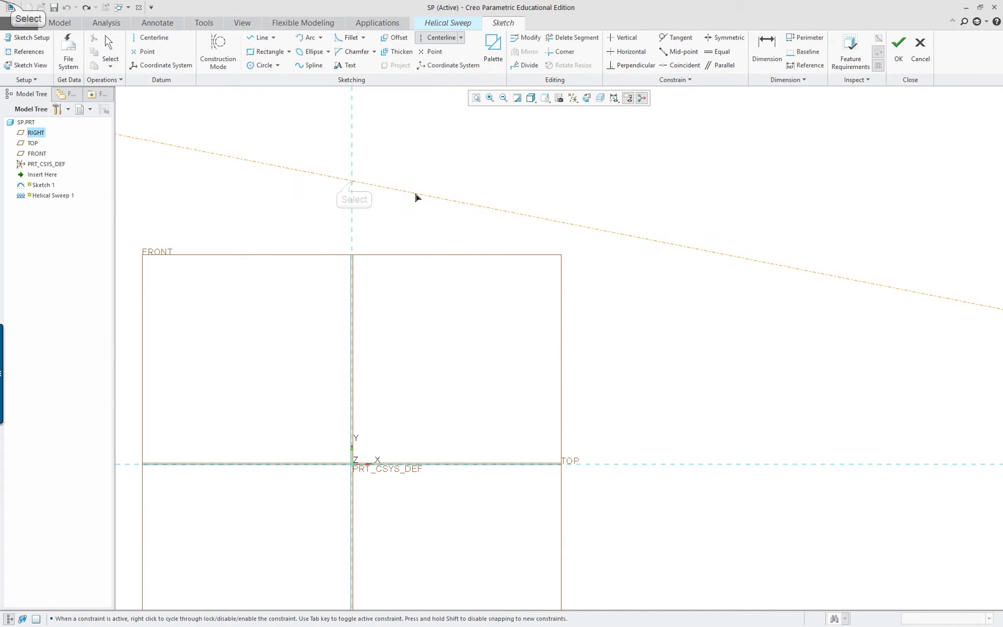
click(362, 294)
middle_click(418, 202)
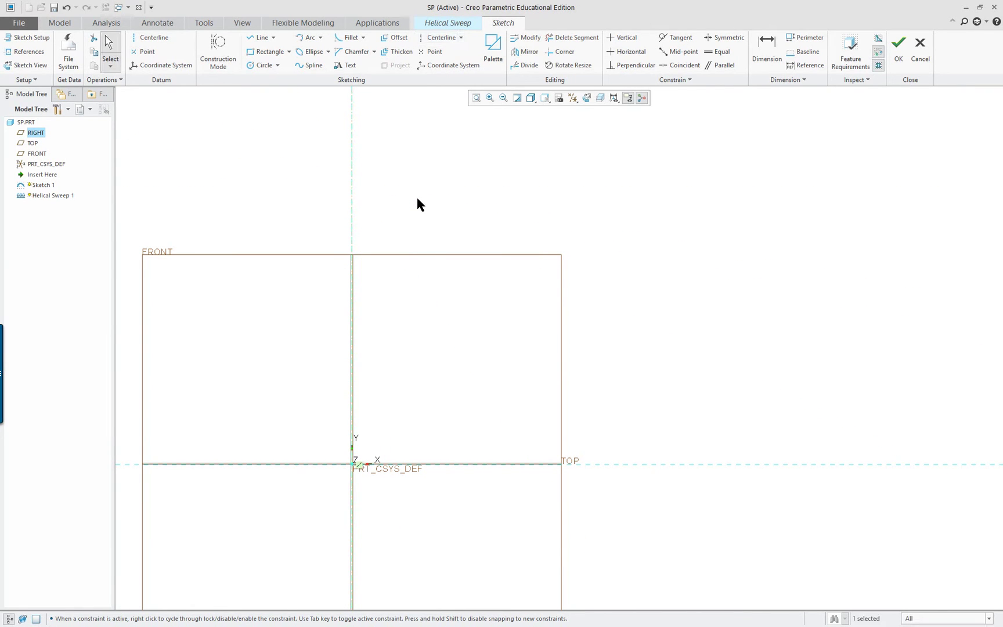
- Make the new vertical centerline the axis of revolution
right_click(354, 190)
right_click(353, 185)
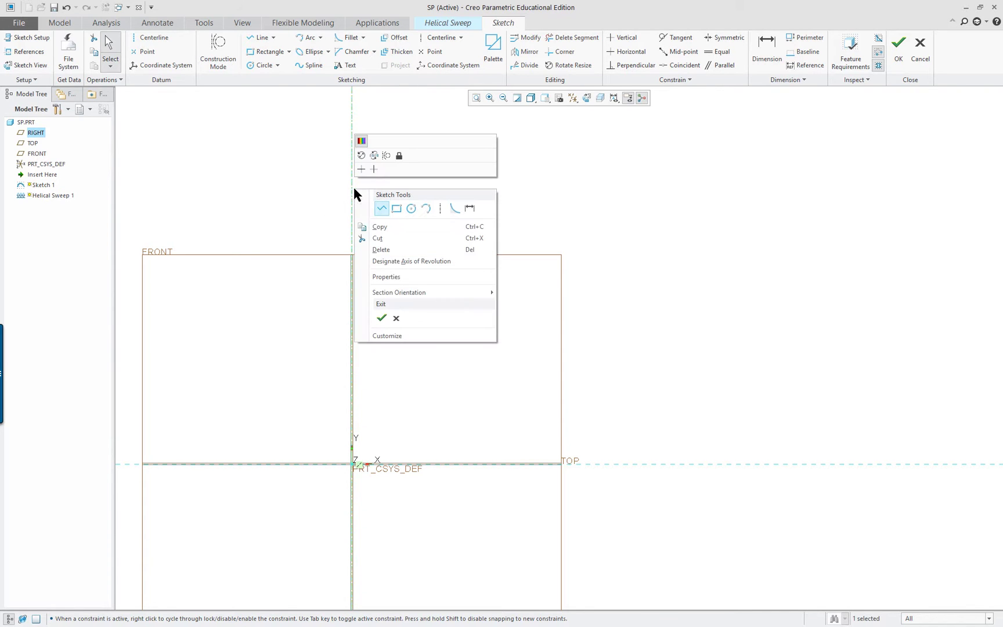
click(411, 261)
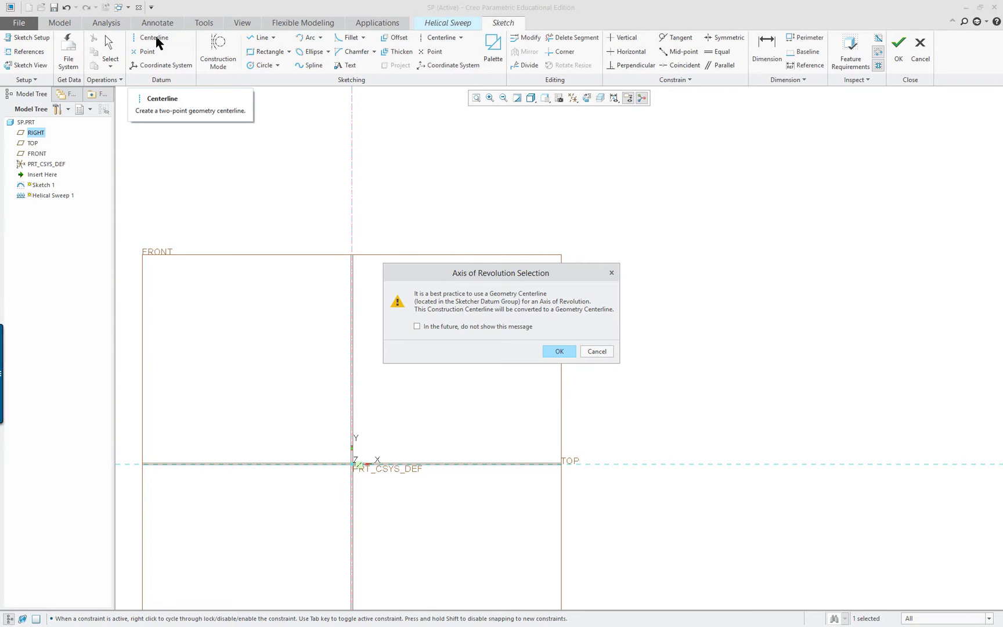
click(559, 350)
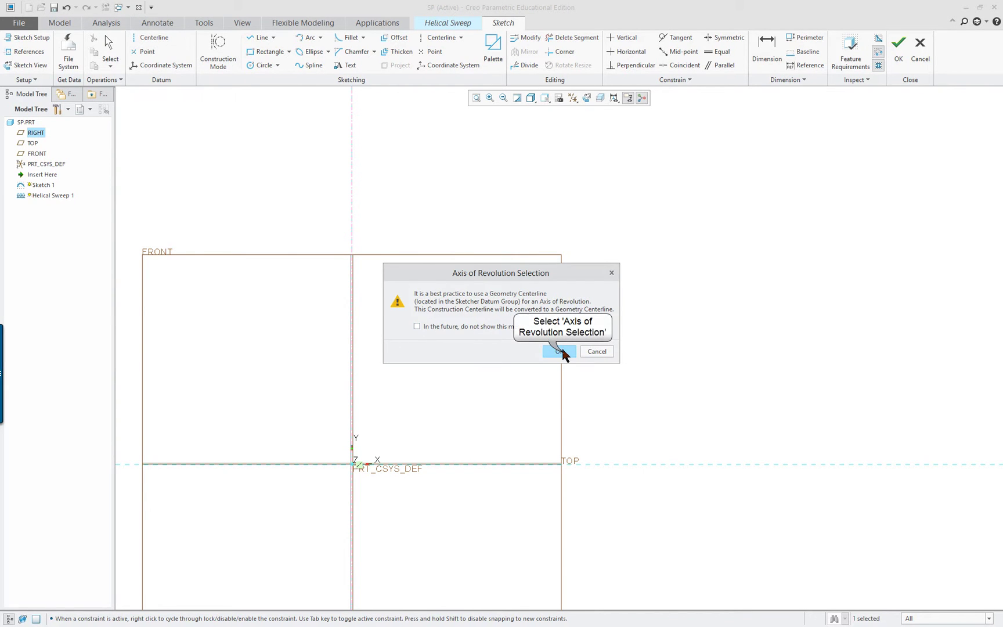
- Activate the Line tool from the shortcut menu, discarding a stray line start
right_click(611, 334)
click(638, 355)
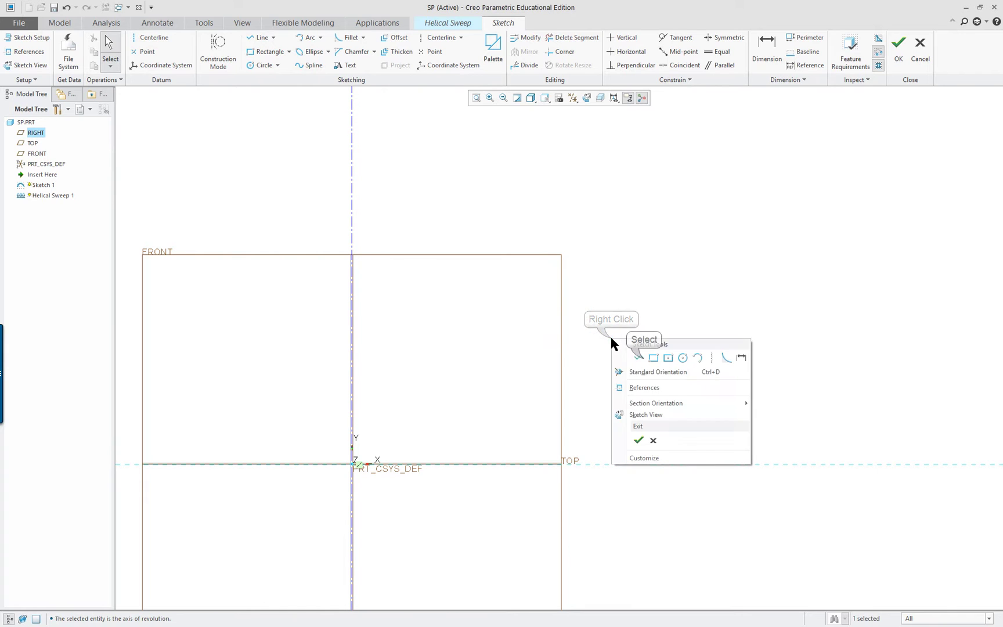
click(457, 464)
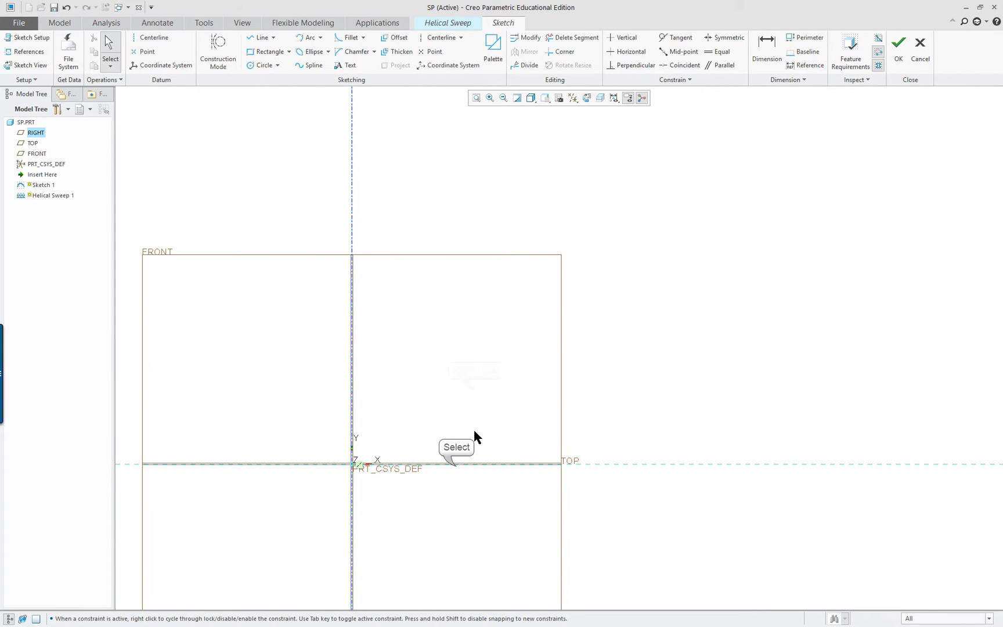
right_click(475, 389)
click(499, 409)
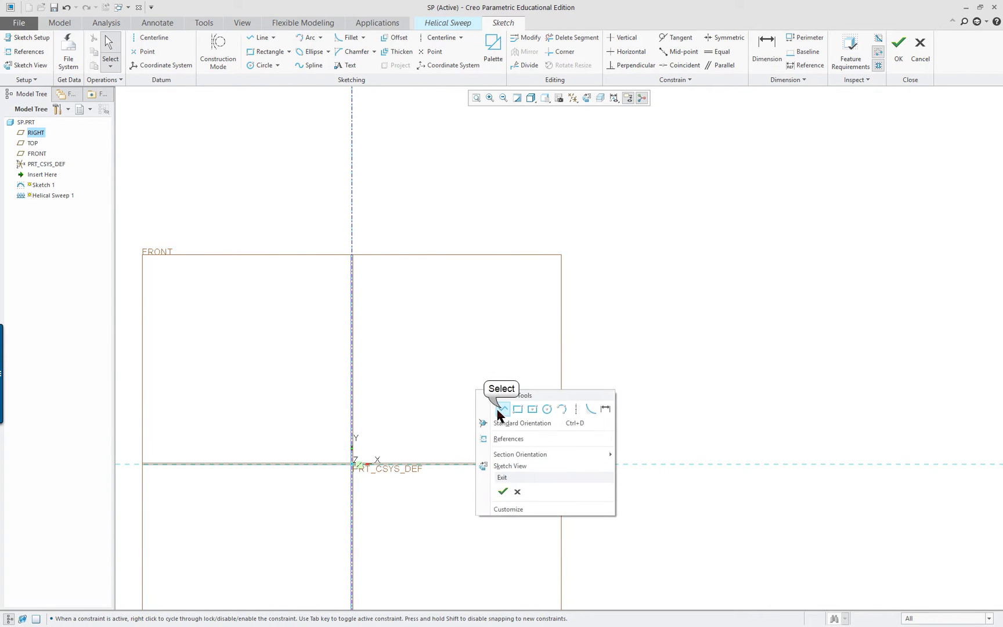
- Draw the slanted profile line rising up-right from the TOP plane
click(457, 464)
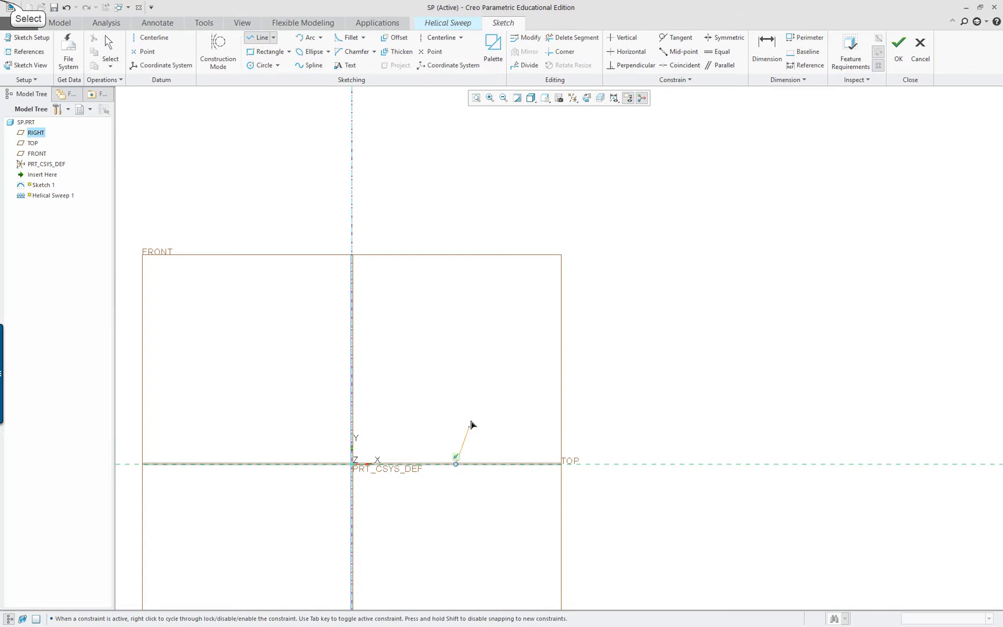
click(519, 287)
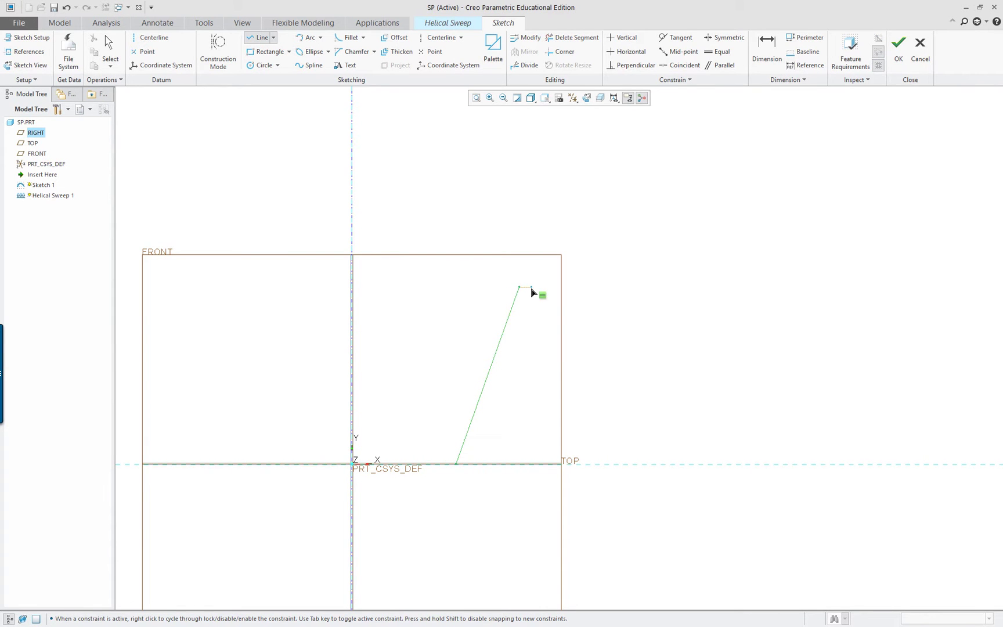
middle_click(618, 313)
scroll(620, 337, up, 4)
scroll(597, 447, down, 2)
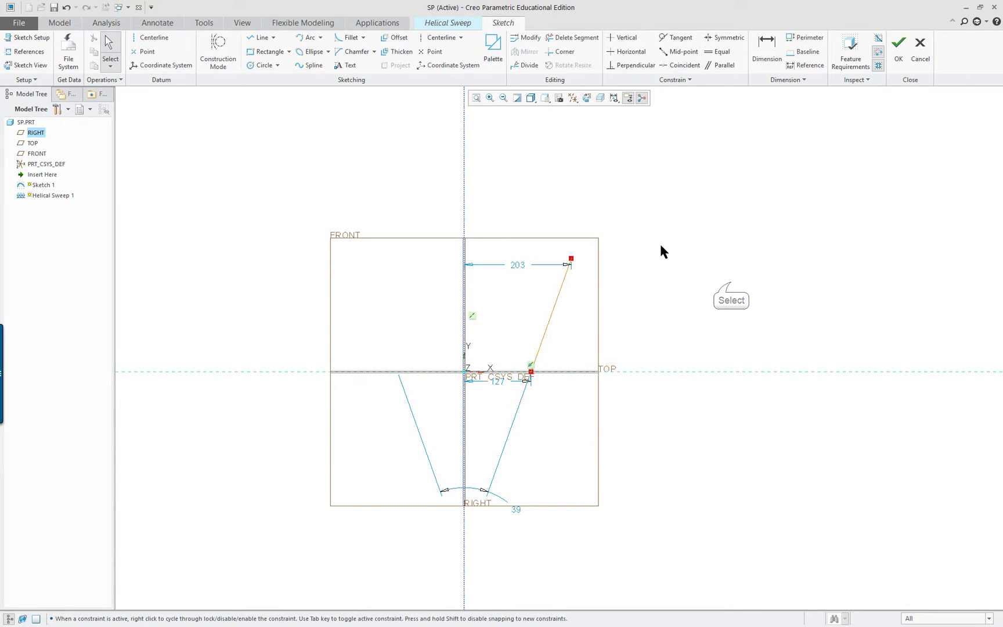
scroll(660, 251, up, 1)
double_click(722, 315)
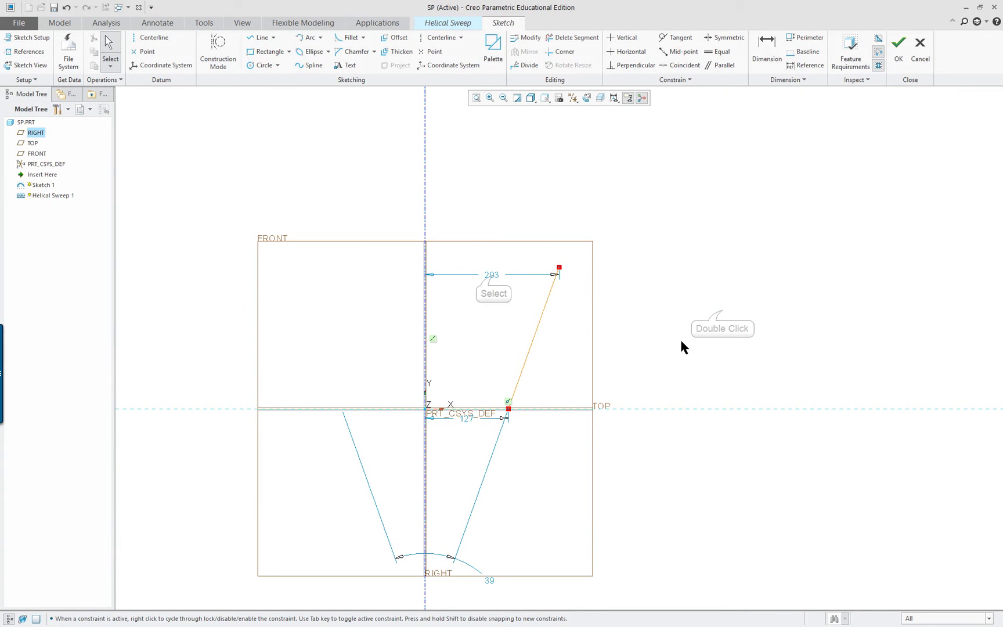
- Convert both width dimensions to diameters: 407 at the top, 253 at the bottom
click(493, 277)
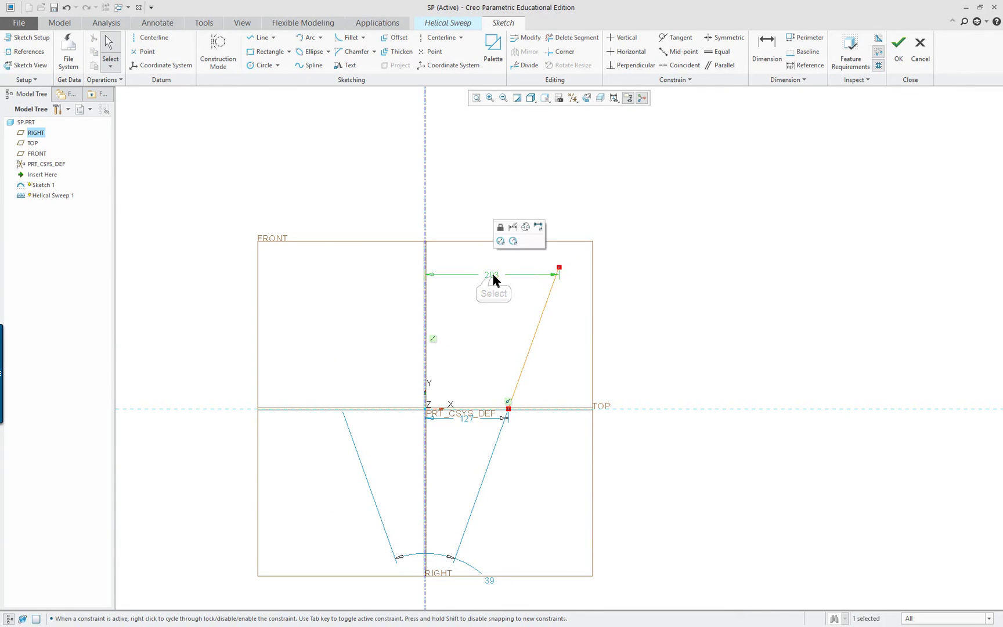
click(500, 241)
scroll(514, 339, down, 2)
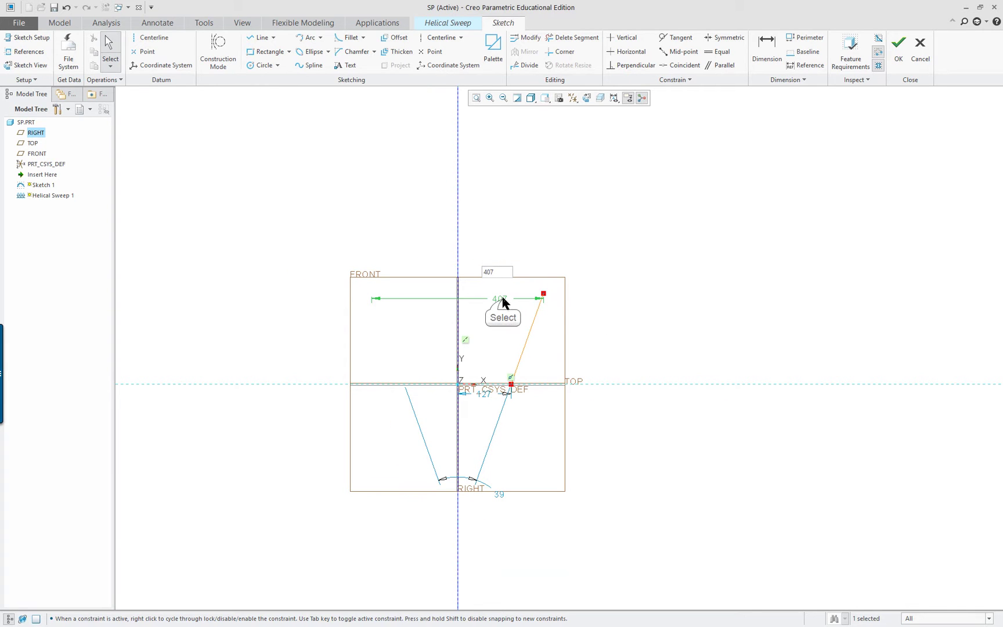
scroll(476, 461, up, 2)
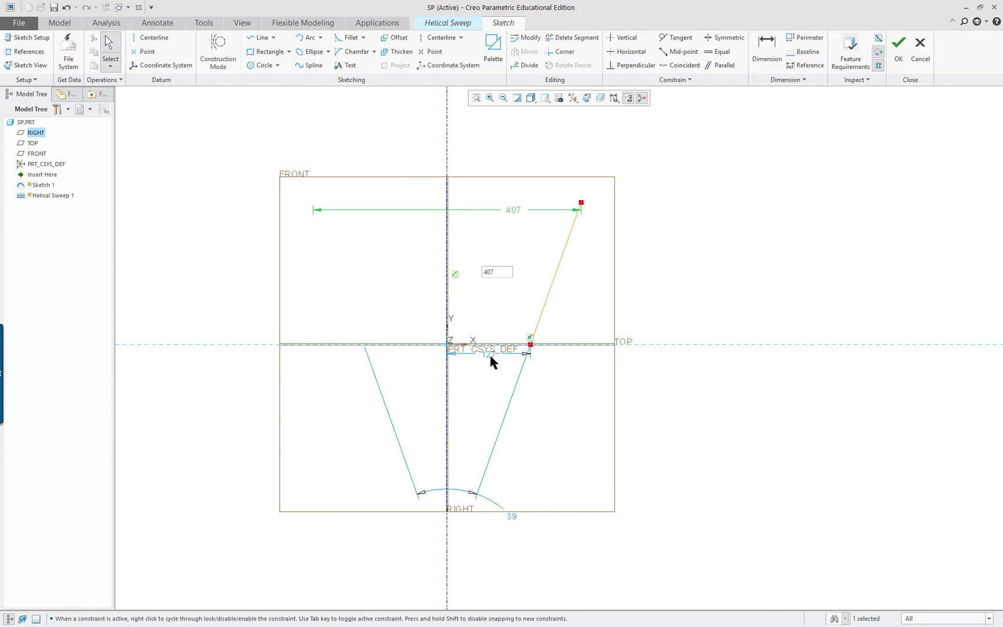
click(491, 357)
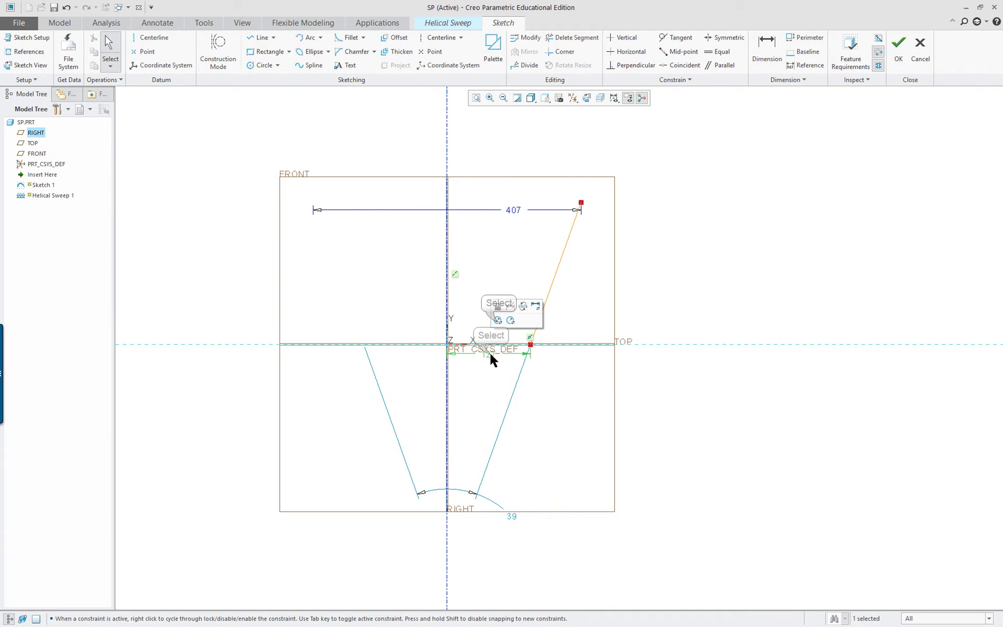
double_click(489, 351)
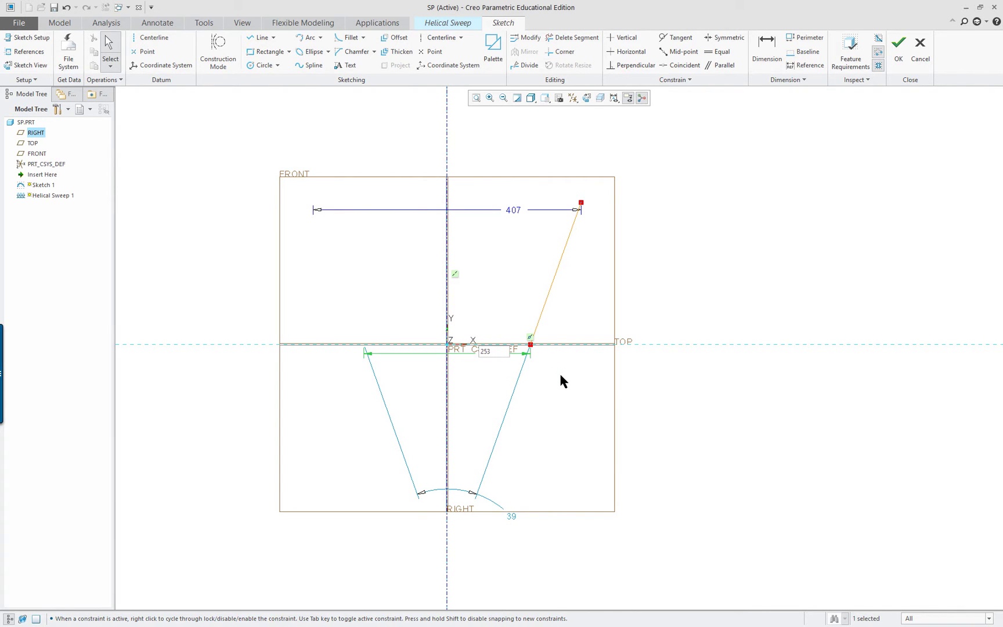
key(Return)
drag(487, 356, 477, 393)
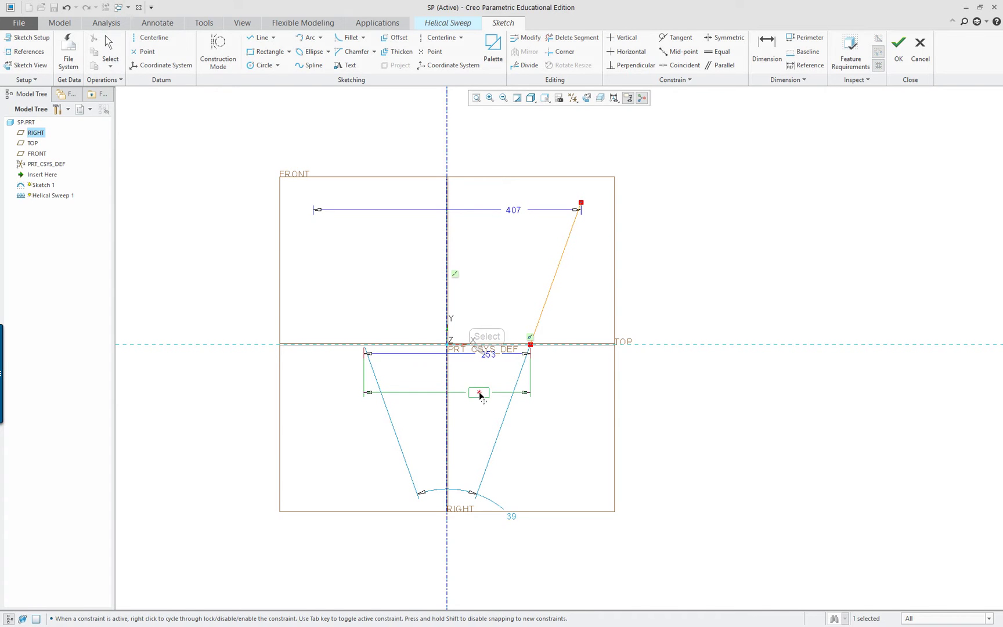
click(742, 411)
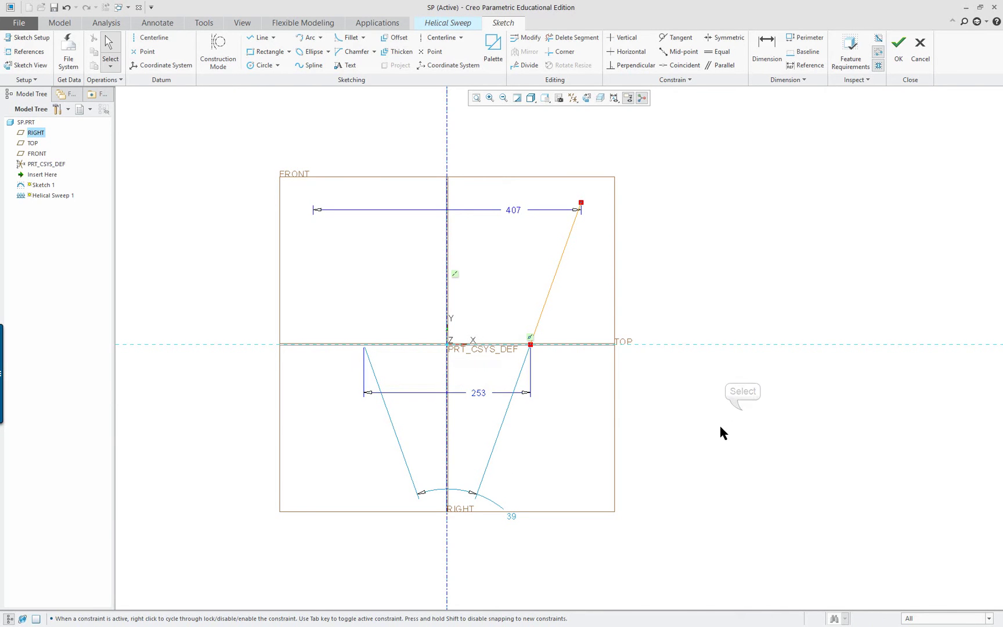
- Check the reference spring drawing in Acrobat Reader
scroll(728, 270, up, 1)
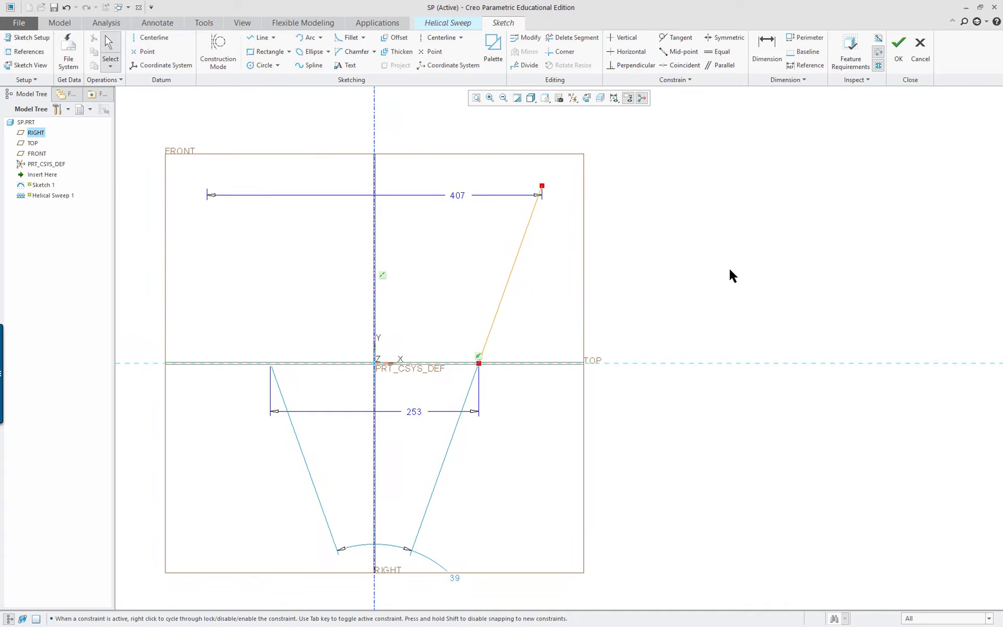
key(alt+Tab)
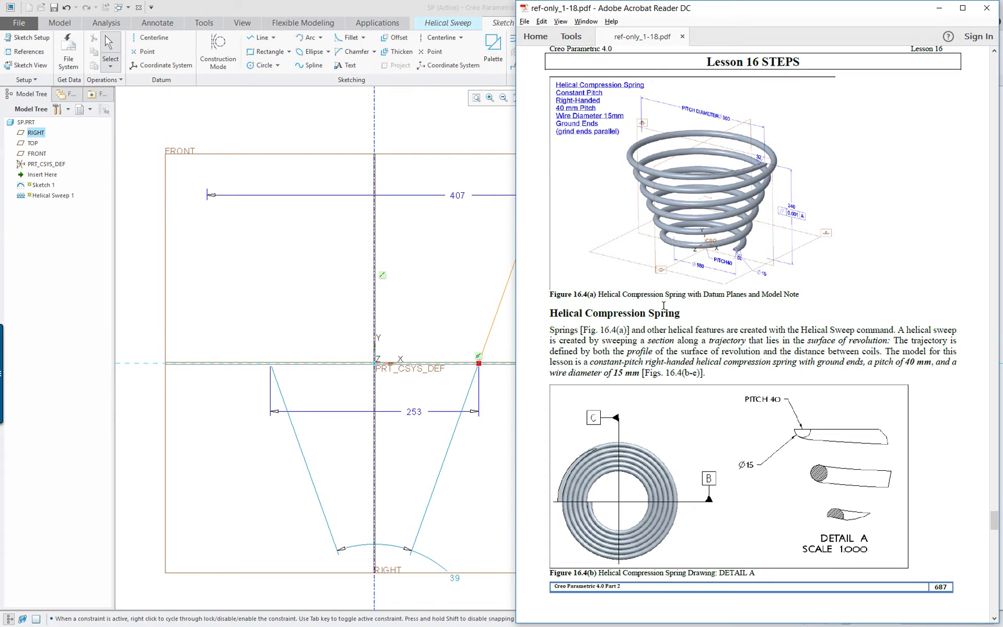
scroll(701, 316, down, 8)
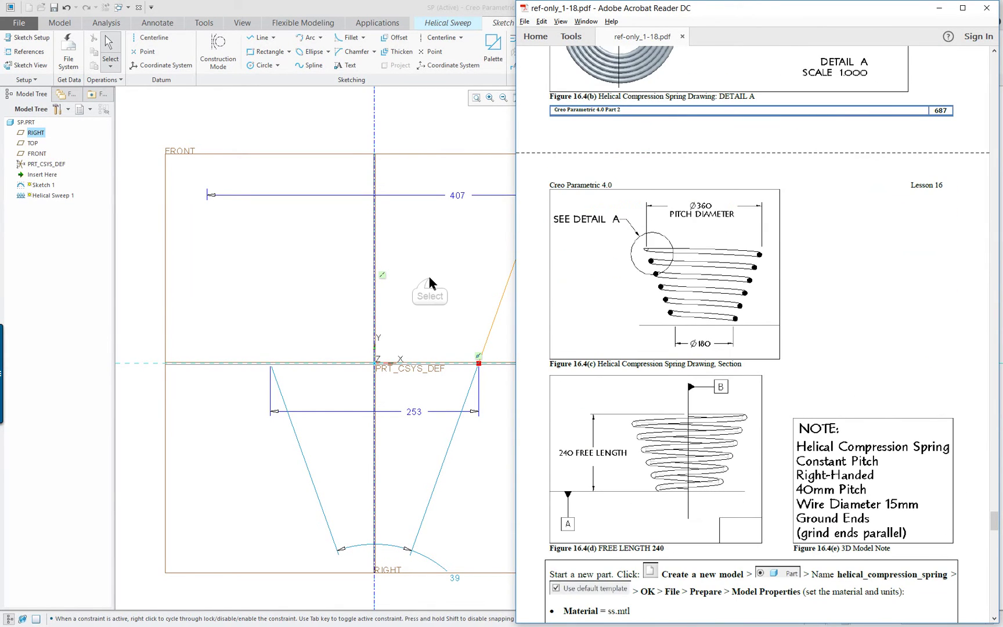
- Change the top diameter from 407 to 360 and the bottom from 253 to 180
click(429, 282)
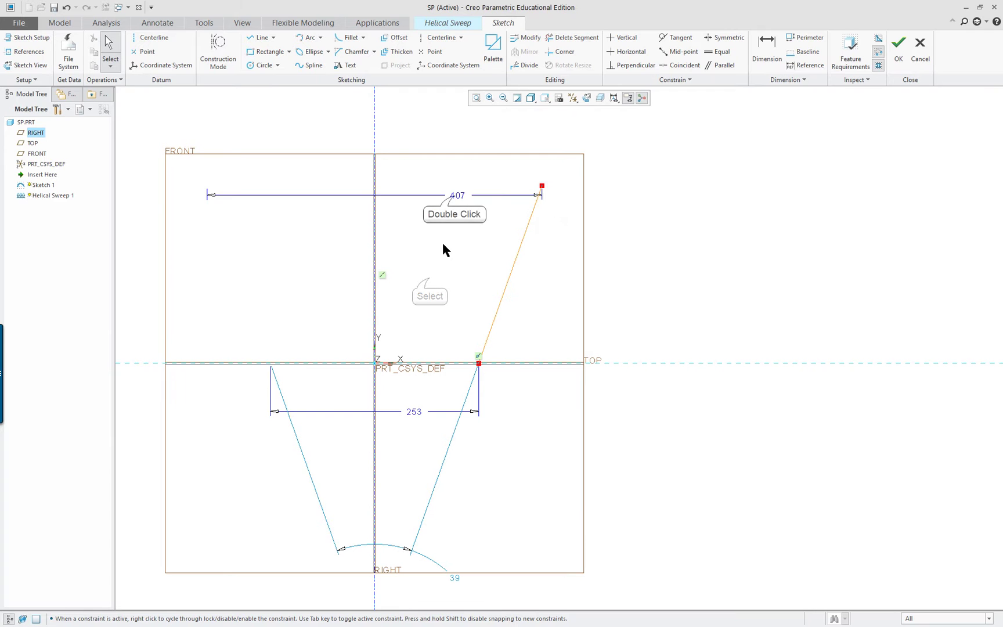
double_click(456, 196)
text(360)
key(Return)
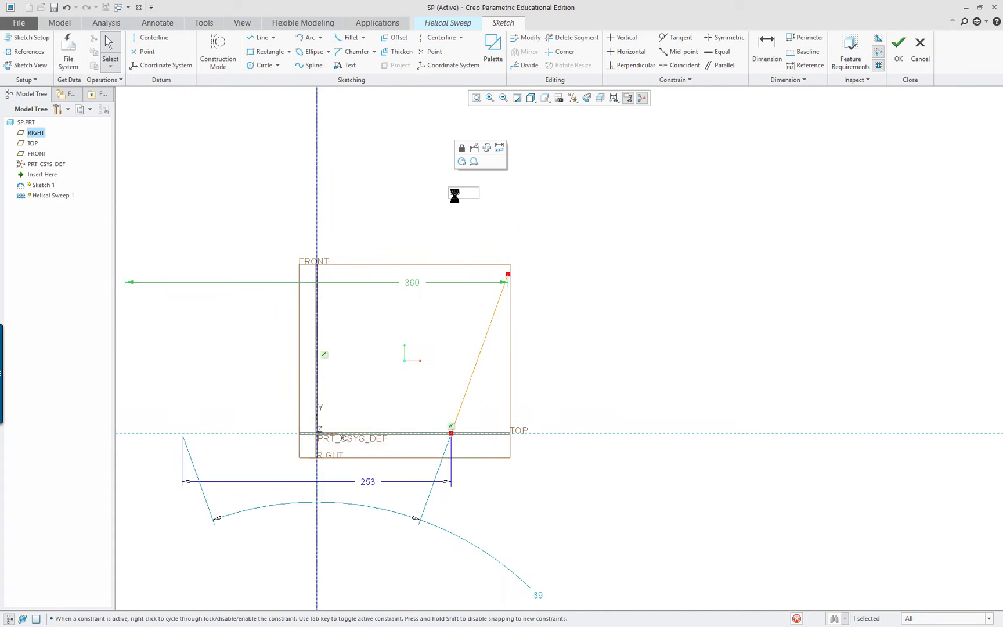
scroll(454, 192, up, 3)
scroll(563, 399, down, 3)
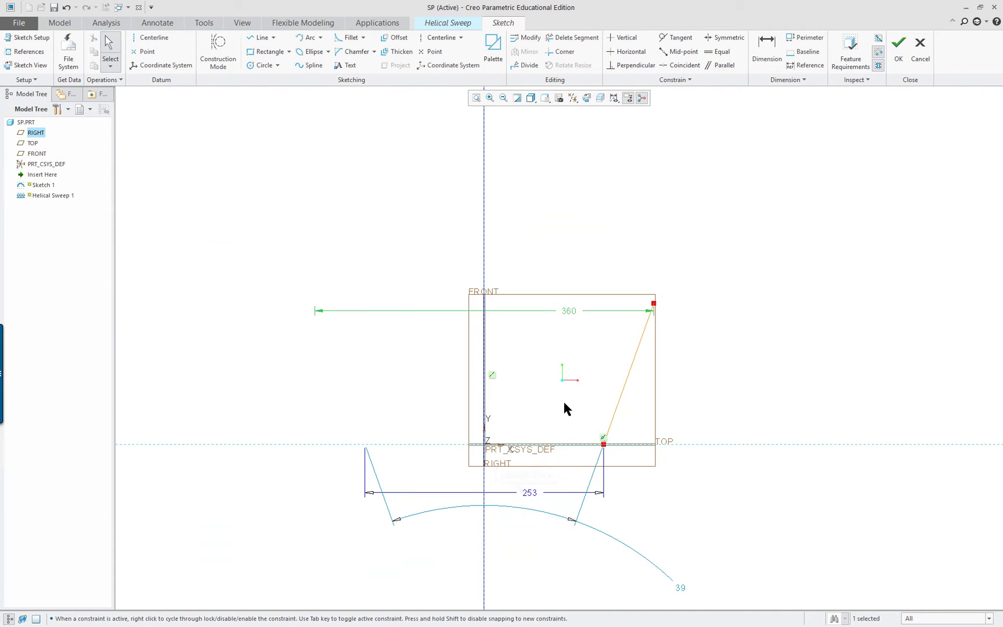
double_click(527, 493)
text(180)
key(Return)
scroll(527, 492, up, 4)
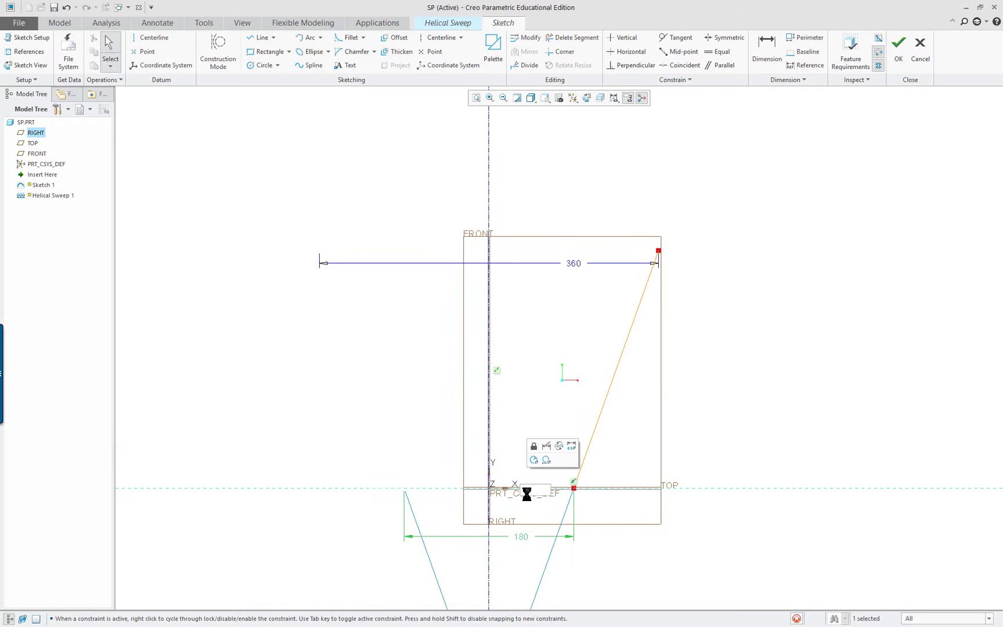
scroll(534, 522, down, 4)
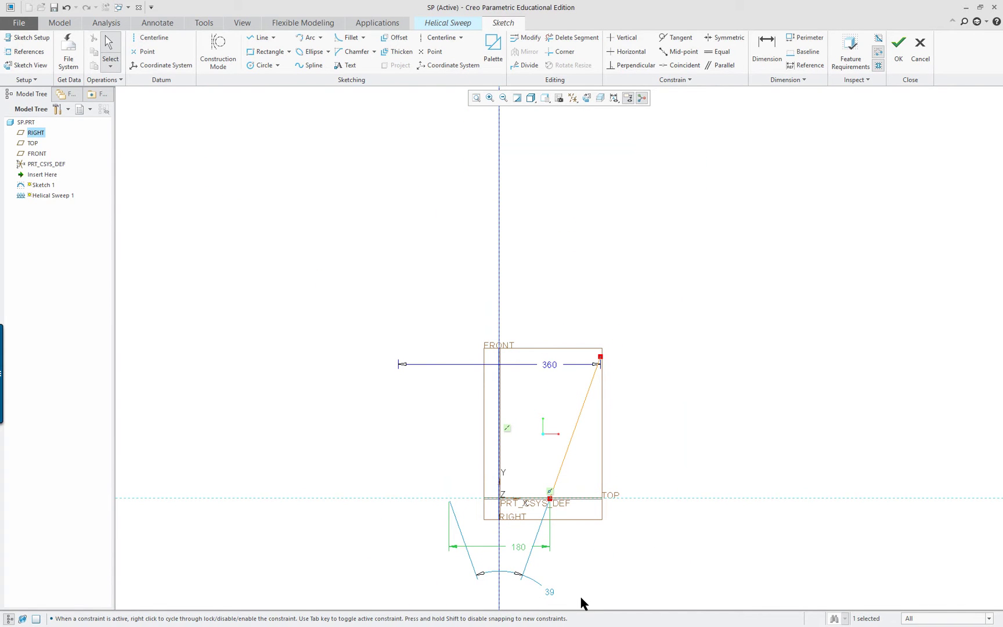
scroll(582, 603, up, 2)
- Dimension the profile line's height to TOP and set it to 240
right_click(659, 433)
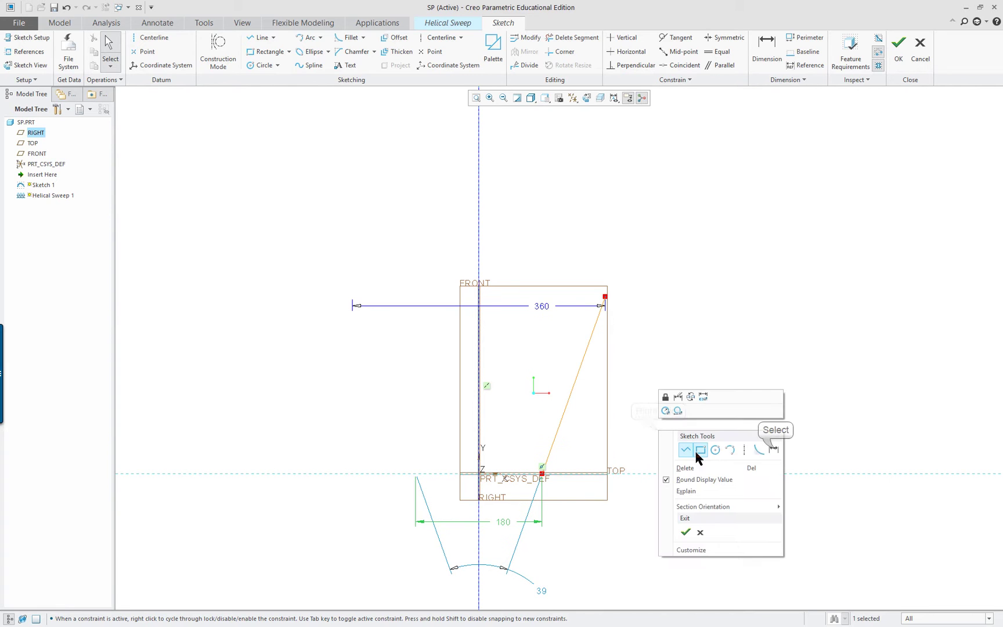
click(775, 449)
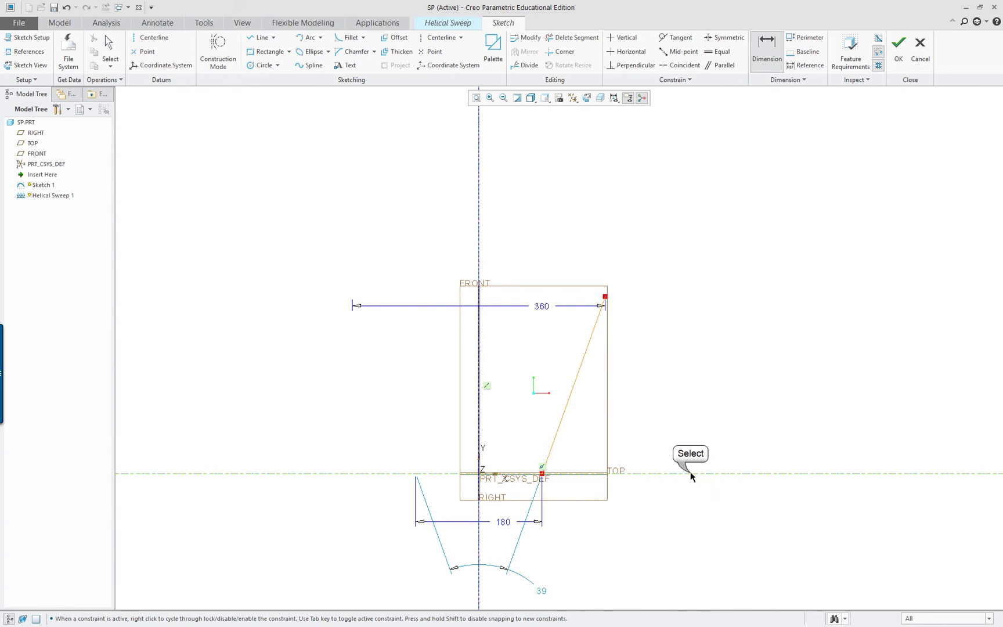
click(604, 296)
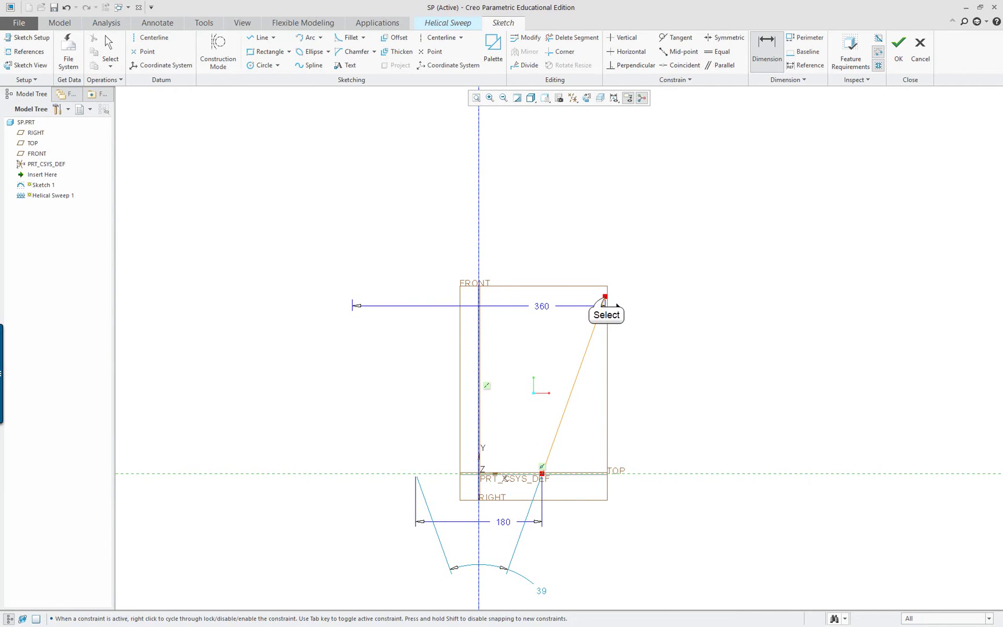
middle_click(712, 373)
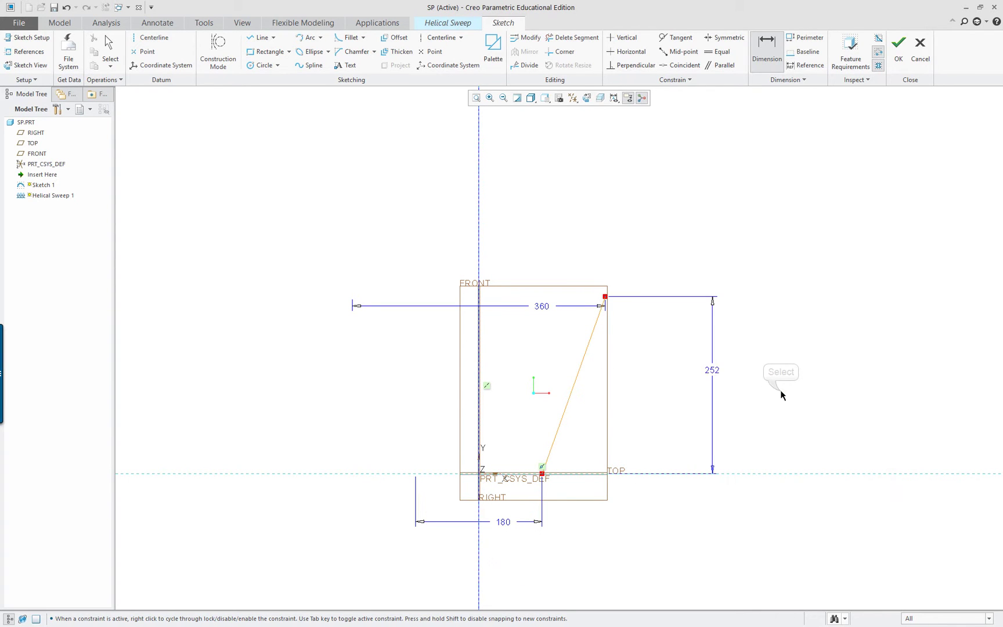
key(alt+Tab)
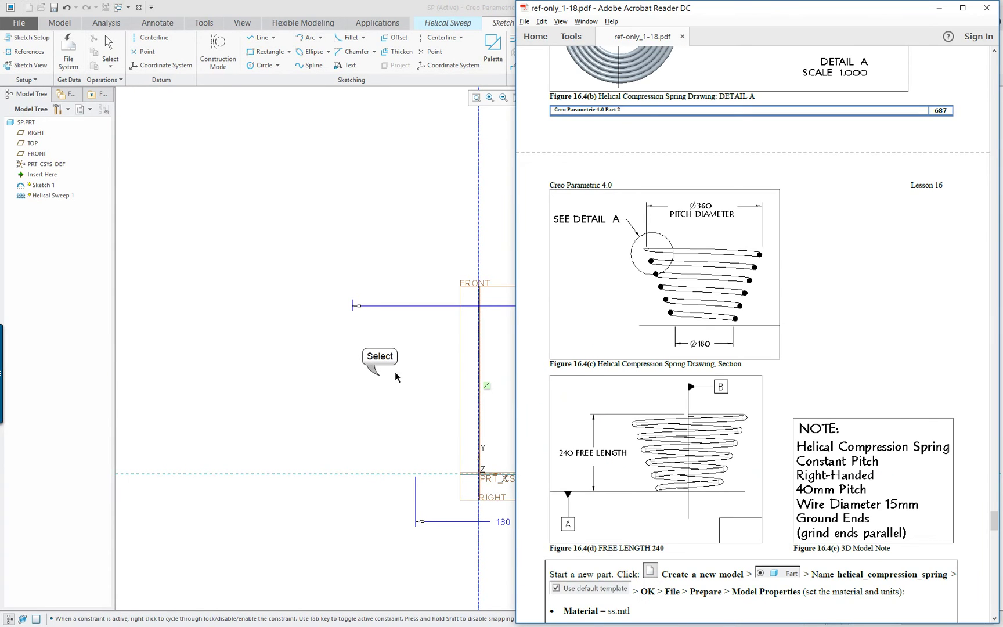
key(alt+Tab)
key(alt+Tab)
key(alt+Tab)
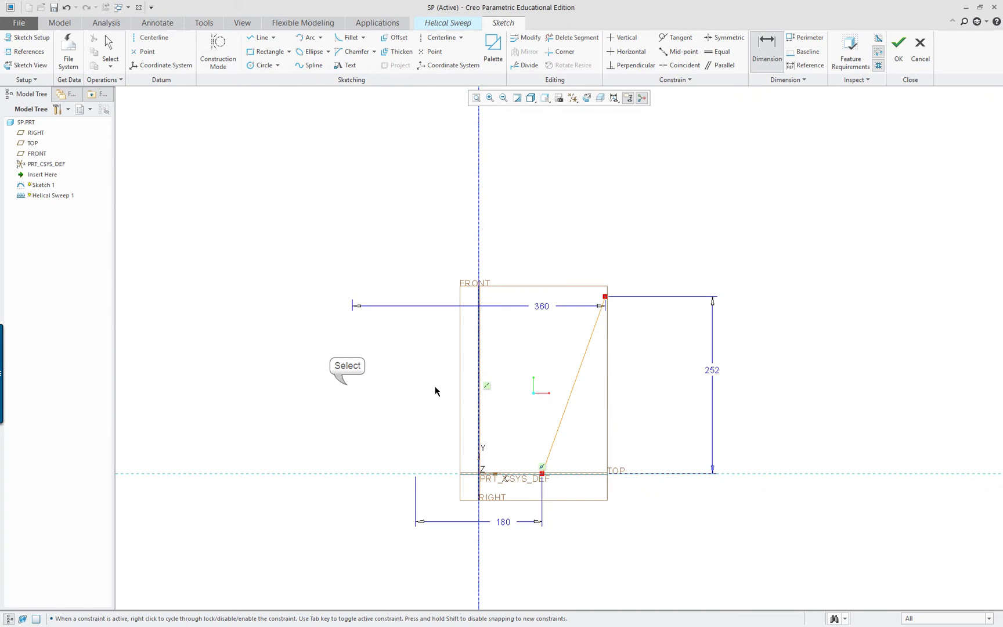
double_click(711, 370)
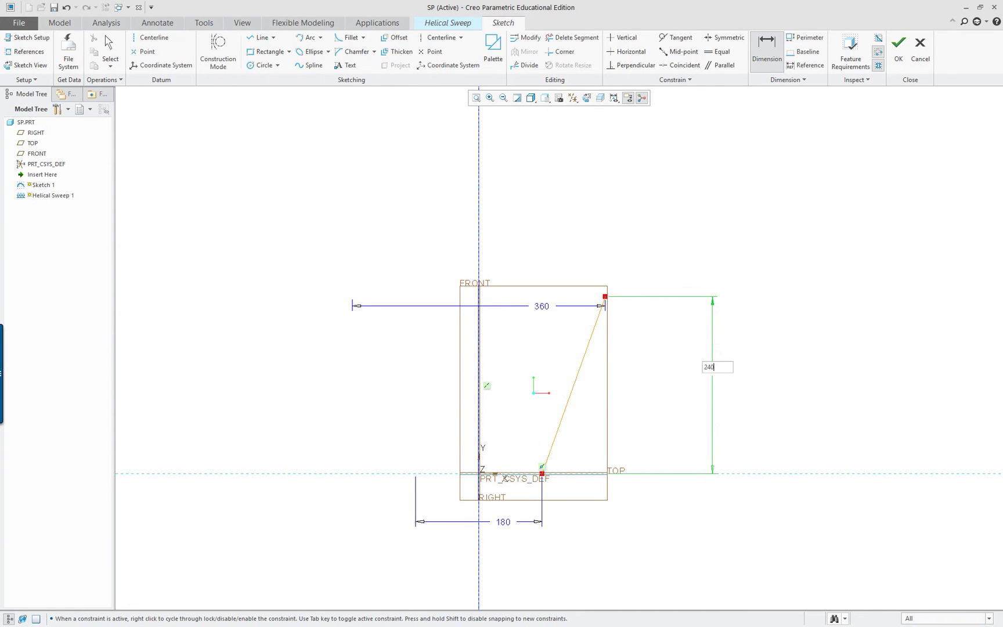
key(Return)
- Move the 360 dimension up and the 180 dimension down, clear of the profile
scroll(671, 464, up, 3)
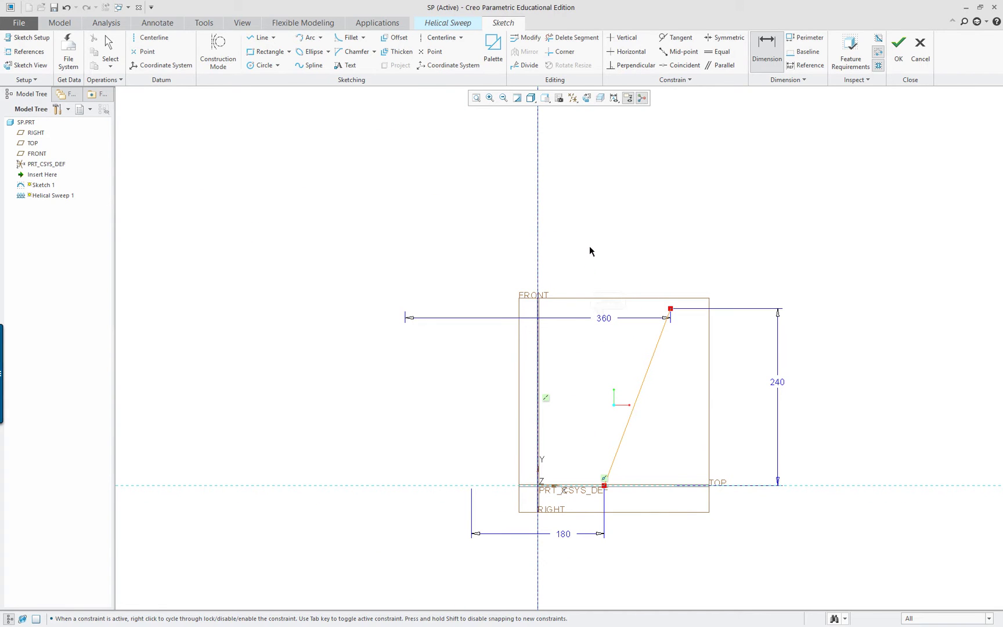
middle_click(598, 284)
drag(606, 314, 584, 235)
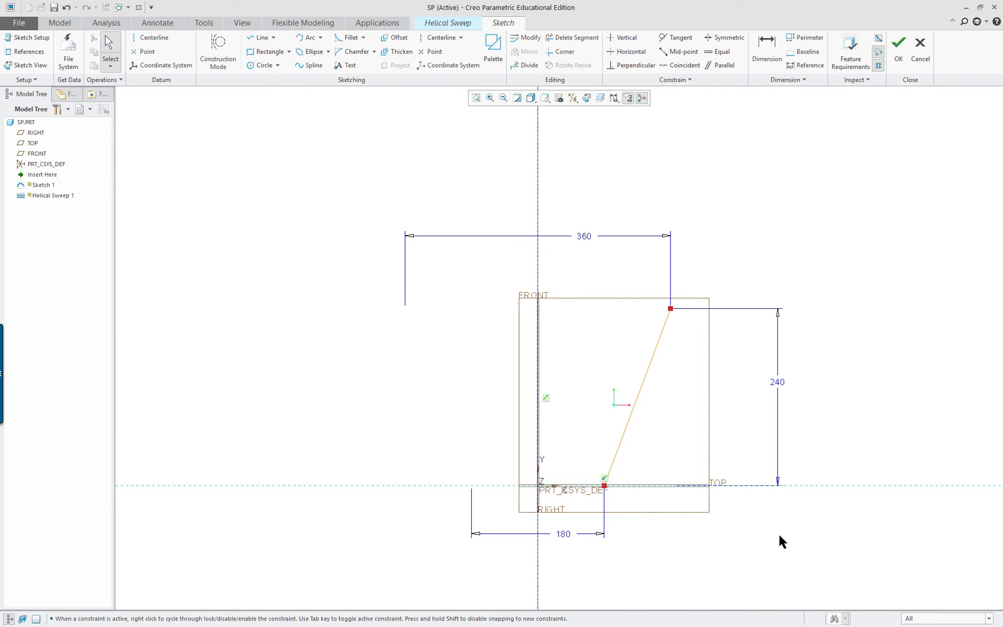
middle_drag(762, 541, 668, 517)
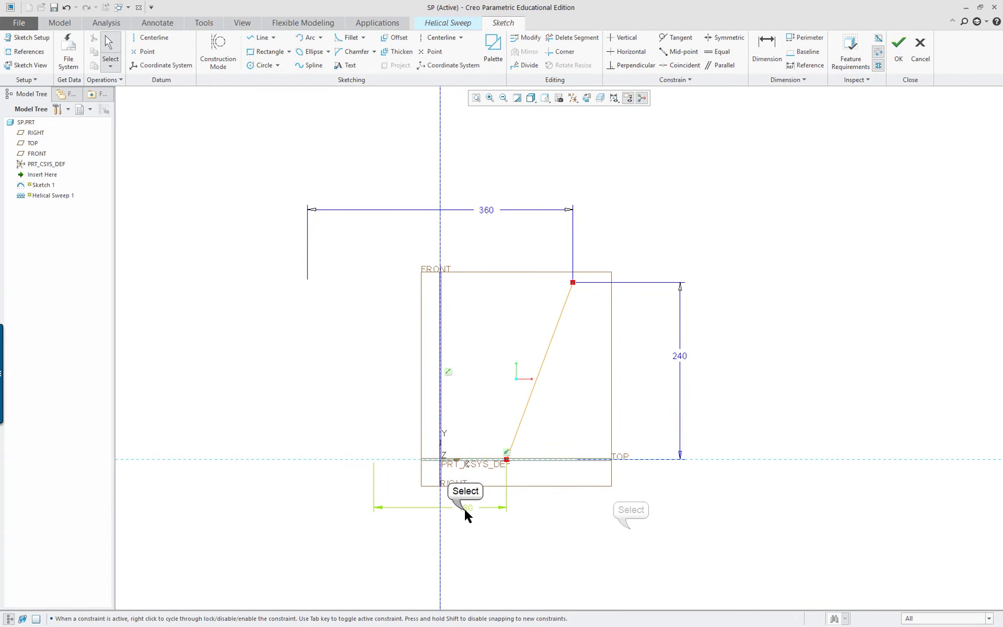
drag(466, 515, 463, 525)
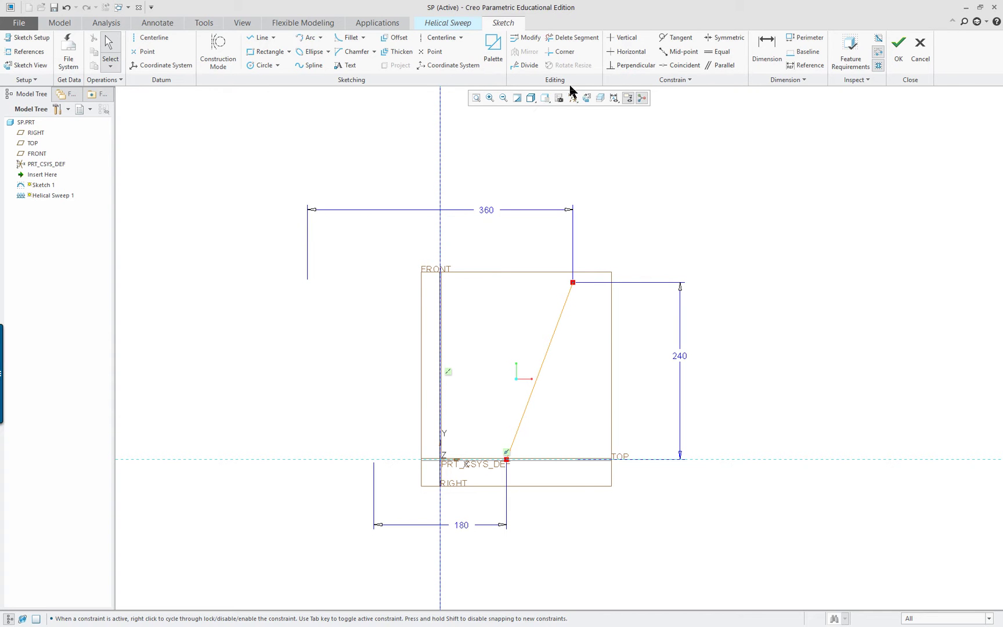
- Accept the slanted profile sketch and resume the helical sweep preview
click(545, 98)
click(563, 114)
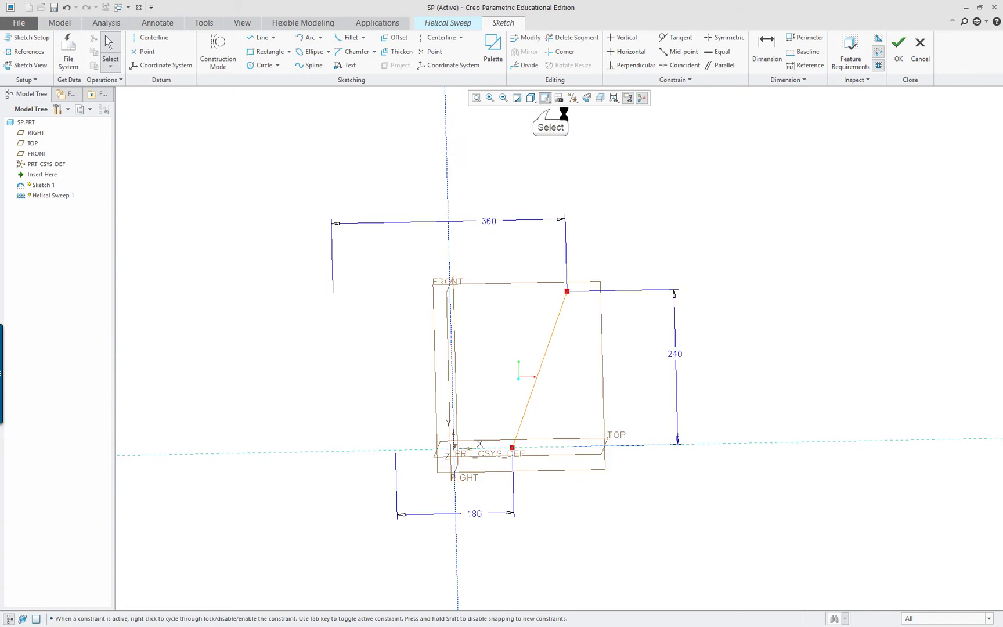
click(898, 44)
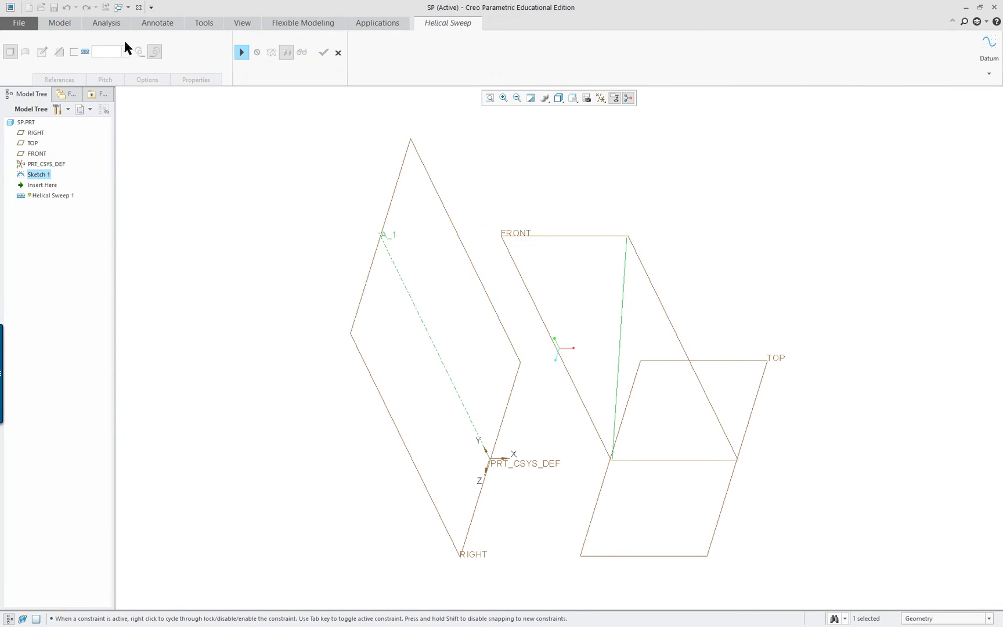
click(242, 54)
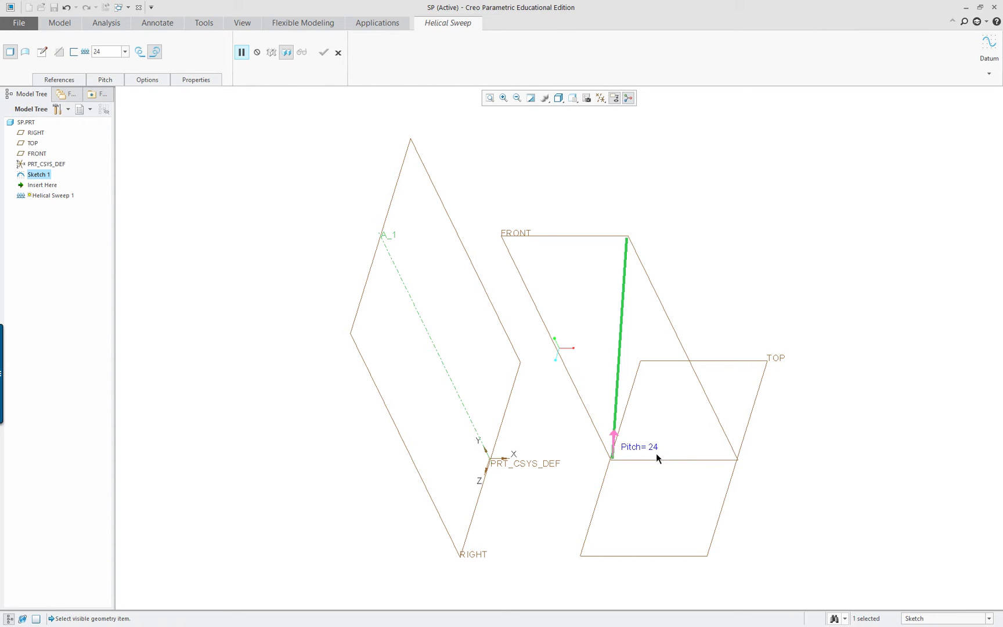
- Set the helical sweep pitch to 40
double_click(97, 52)
text(40)
key(Return)
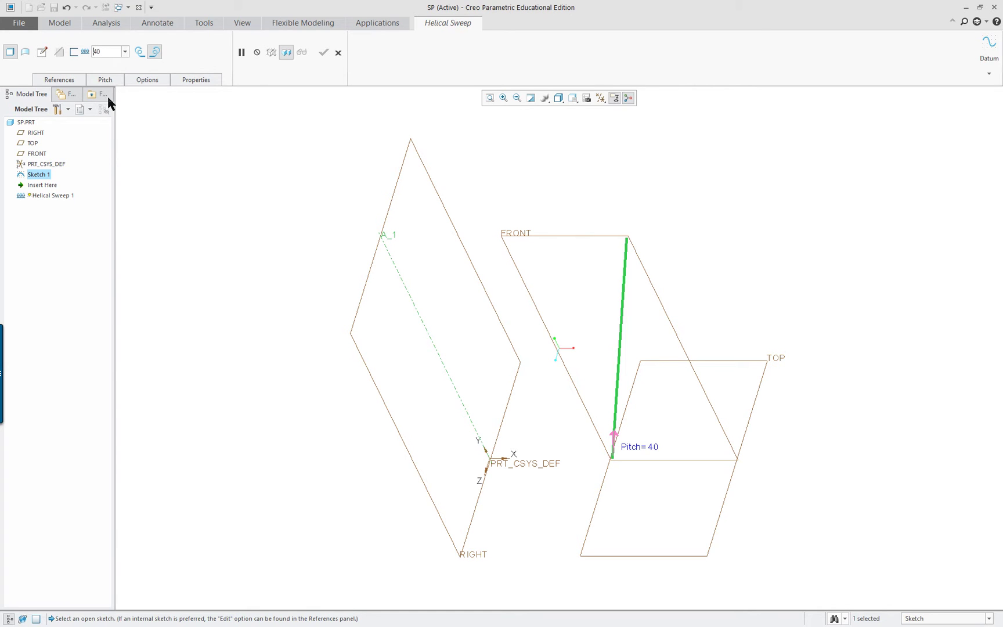
- Draw a circle centred on the profile's start point and dimension its diameter to 15
click(42, 53)
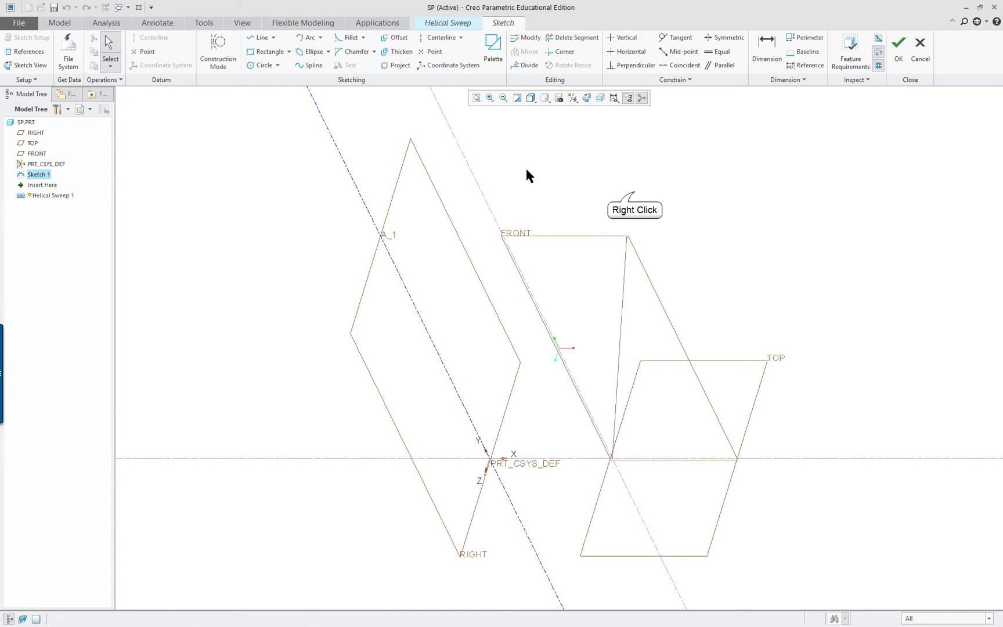
right_click(635, 196)
click(703, 207)
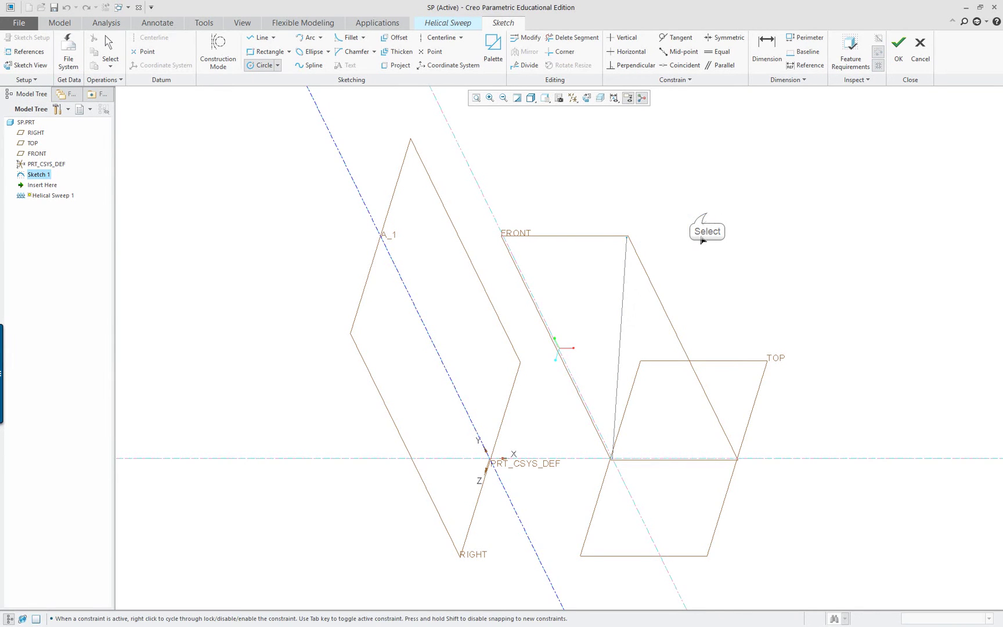
click(612, 458)
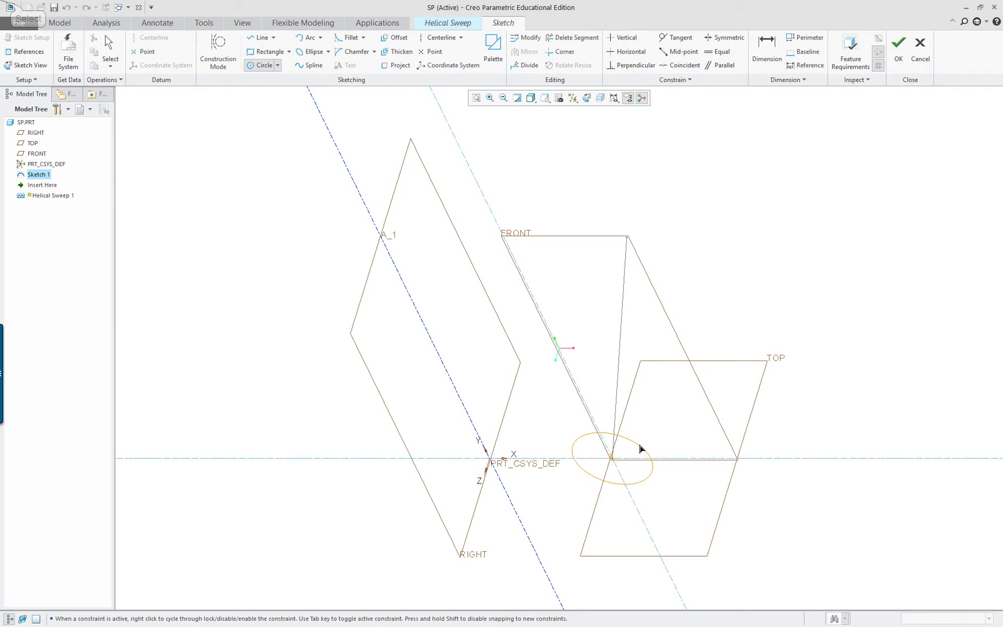
click(634, 455)
middle_click(633, 455)
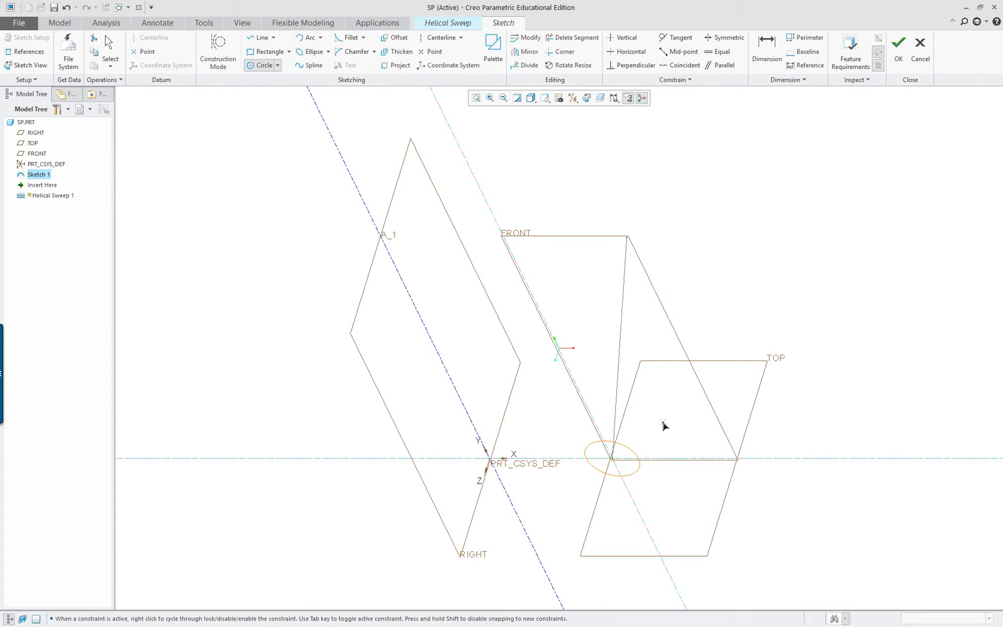
click(587, 99)
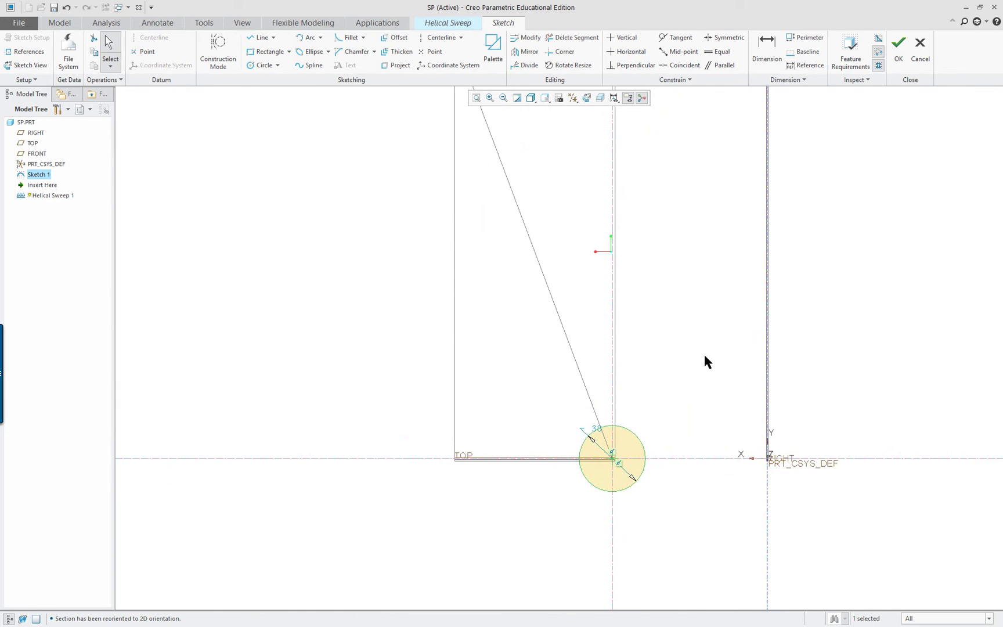
scroll(718, 354, down, 2)
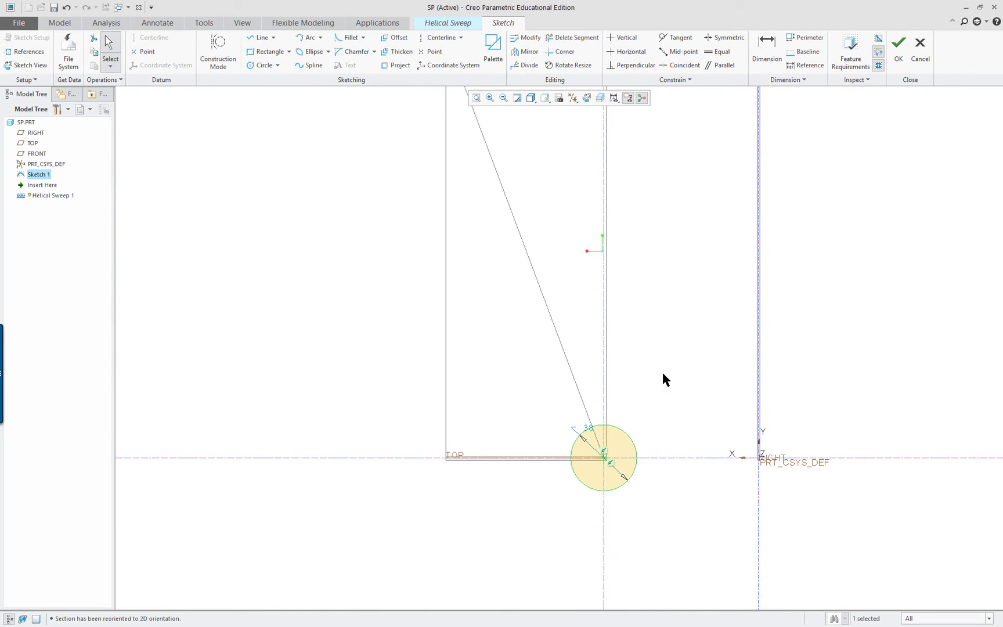
double_click(589, 428)
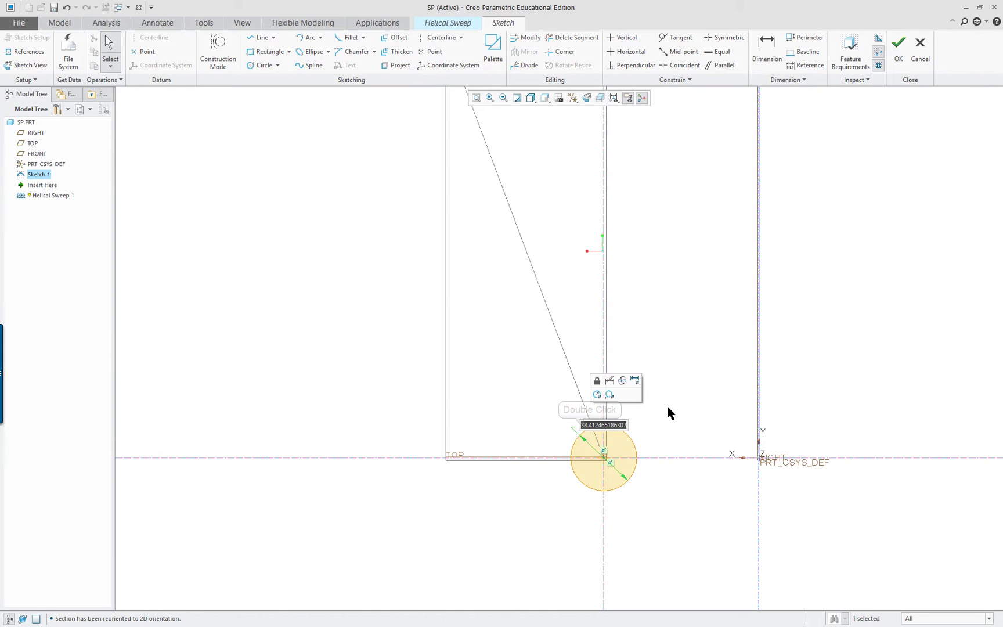
text(15)
key(Return)
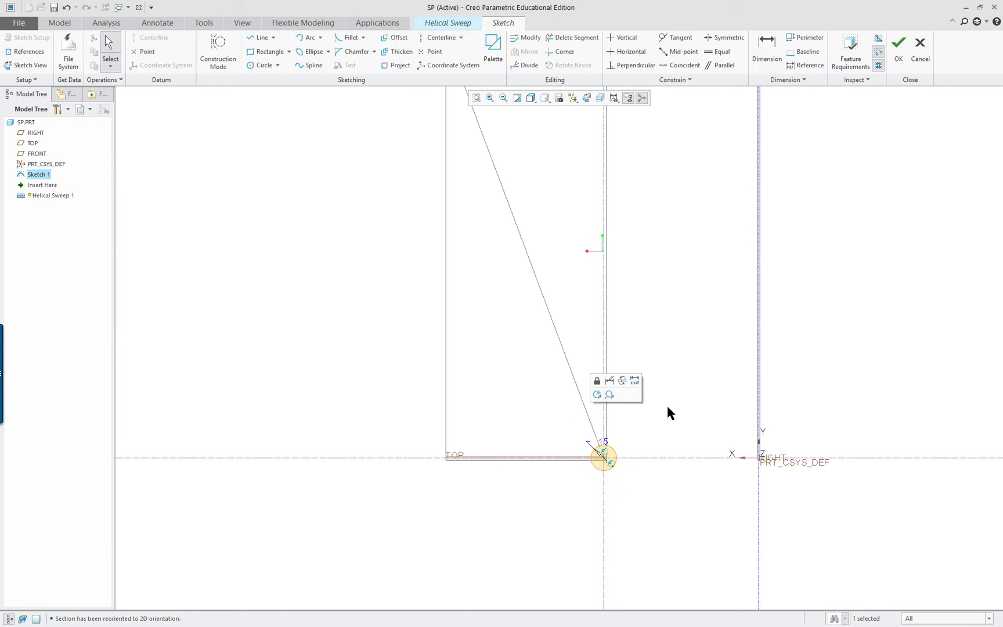
- Accept the cross-section sketch and complete the helical sweep
click(899, 44)
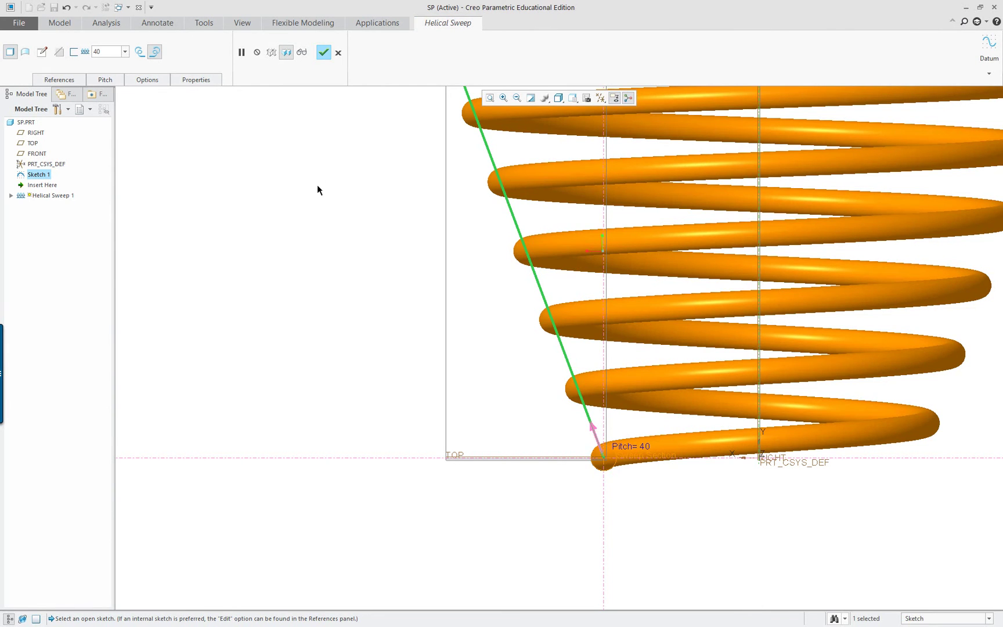
key(ctrl+d)
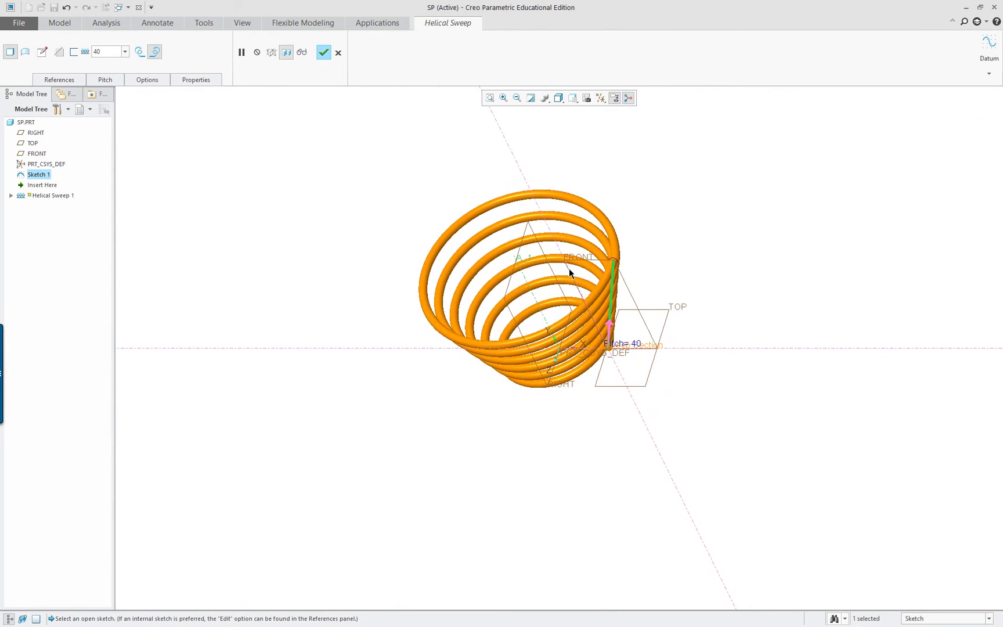
mouse_move(545, 253)
middle_down()
mouse_move(572, 186)
mouse_move(532, 238)
middle_up()
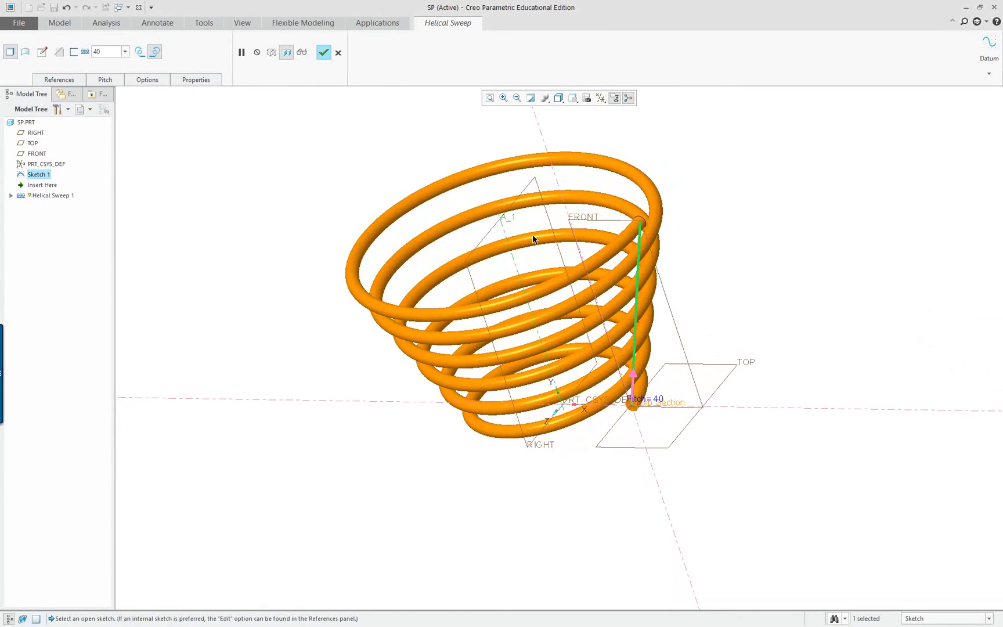
click(322, 53)
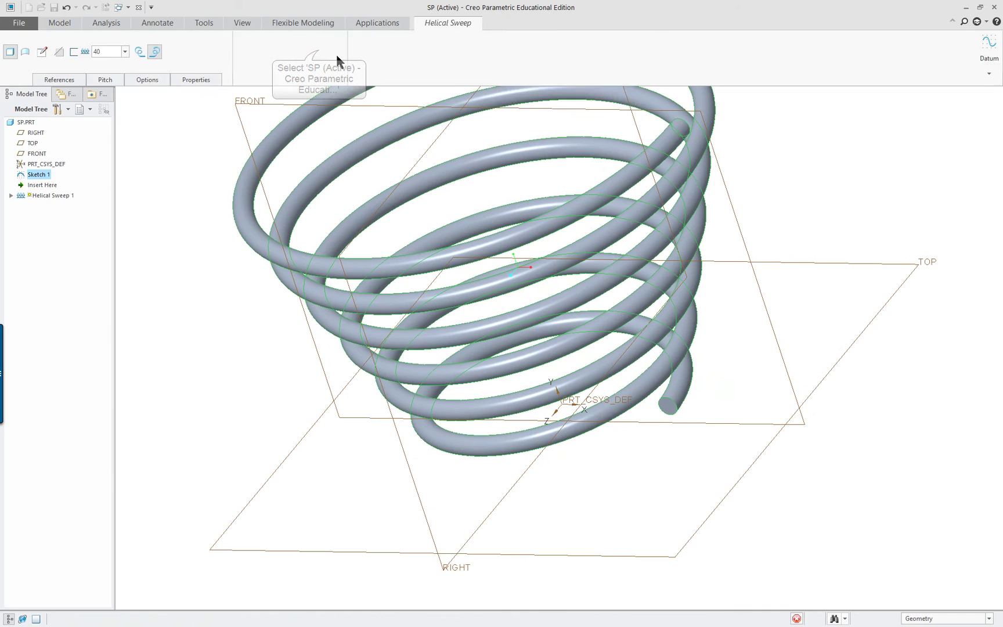
- Inspect the finished conical spring from standard and tilted views, recentring it
scroll(801, 232, up, 3)
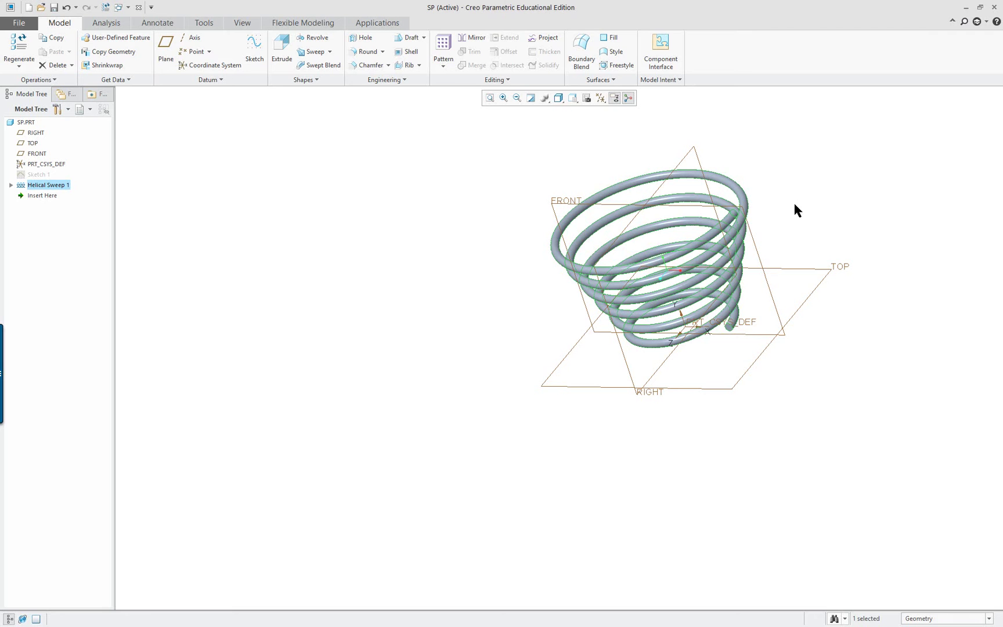
scroll(794, 152, down, 4)
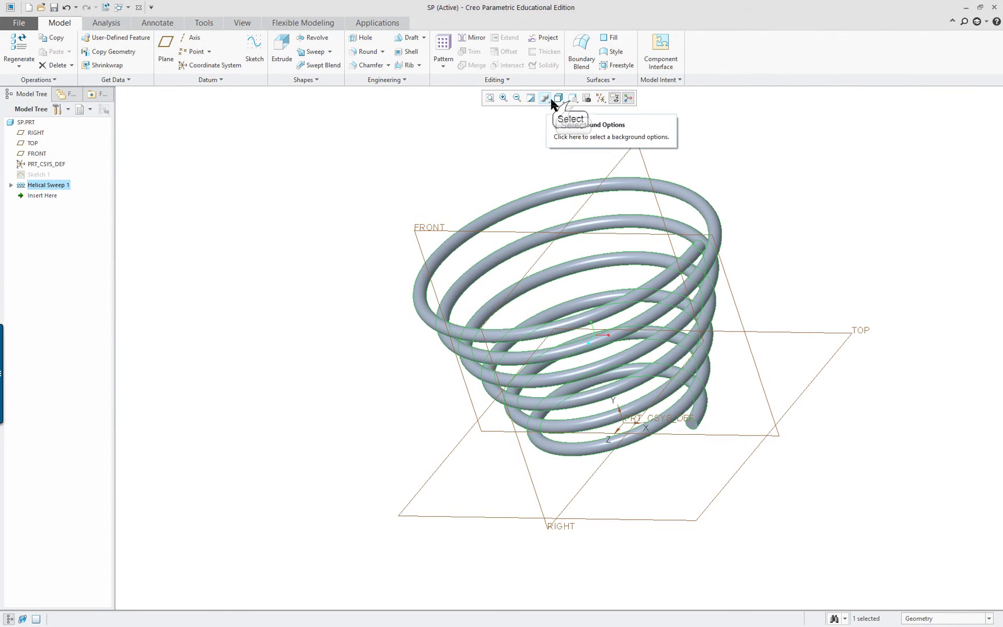
click(572, 98)
click(574, 111)
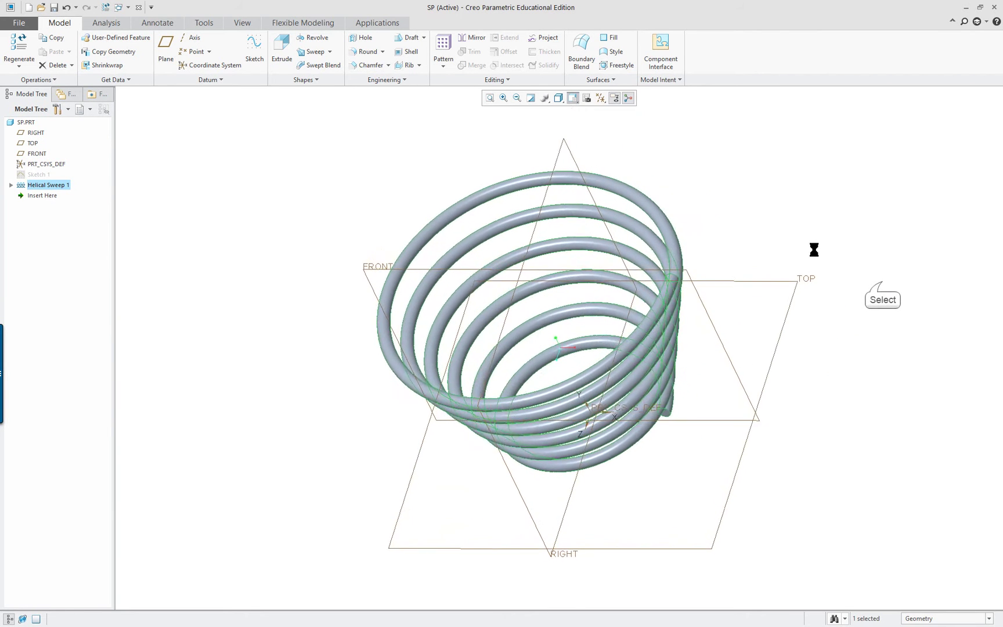
click(882, 284)
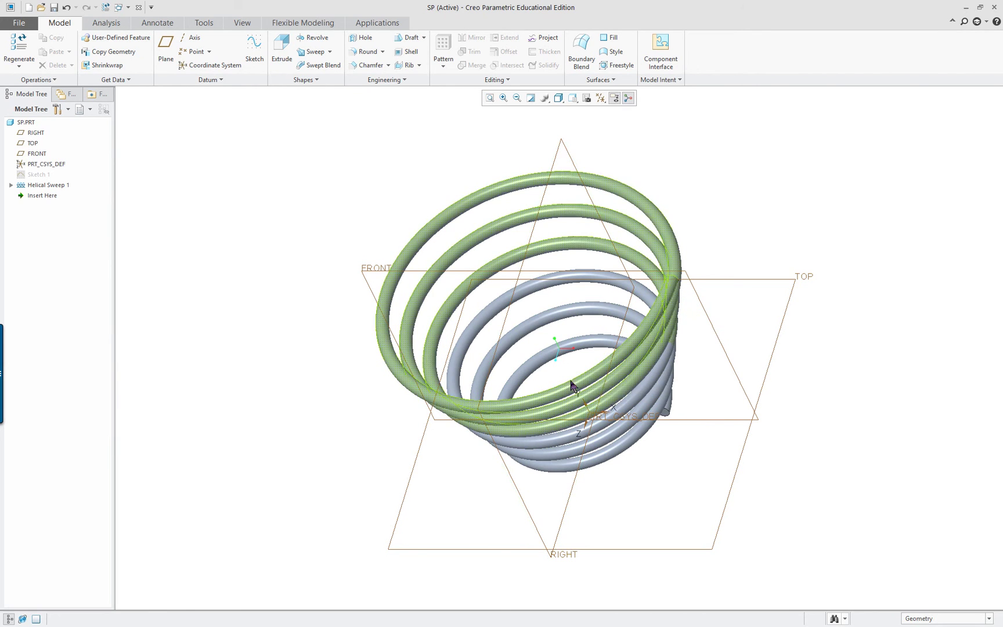
middle_drag(683, 310, 620, 278)
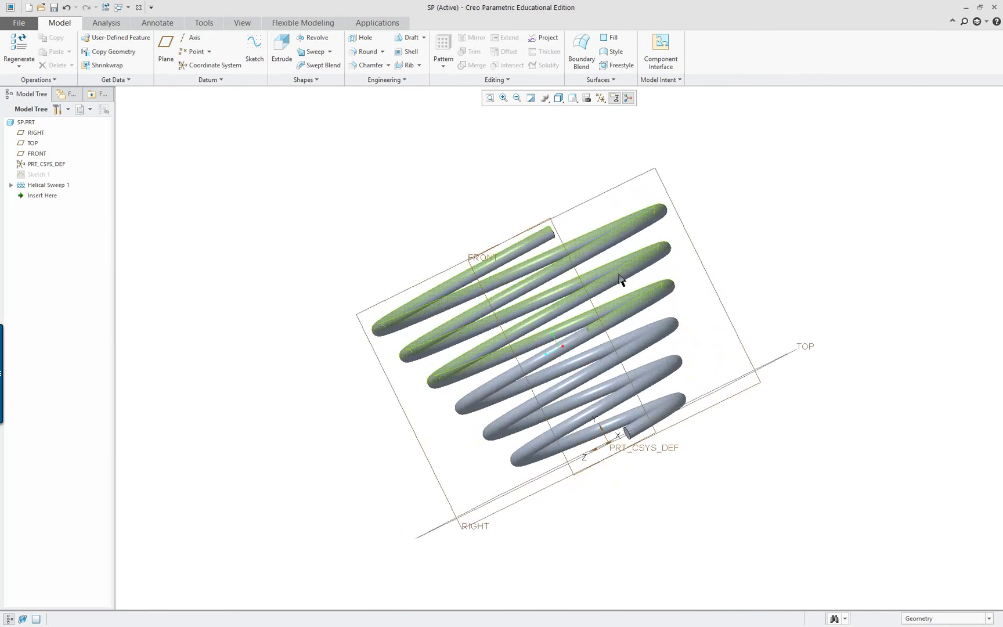
scroll(552, 246, up, 3)
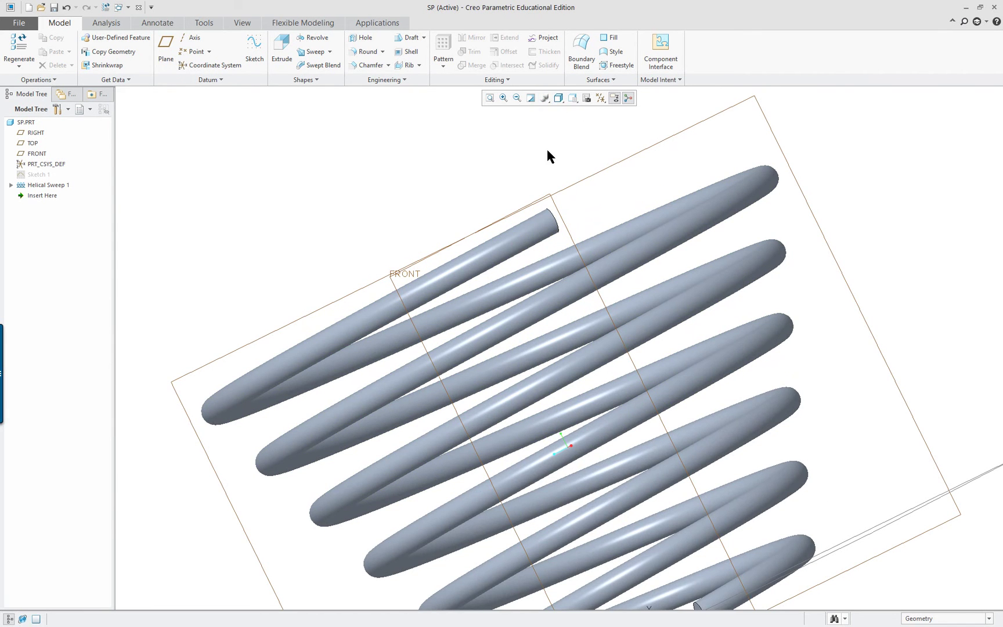
key(ctrl+d)
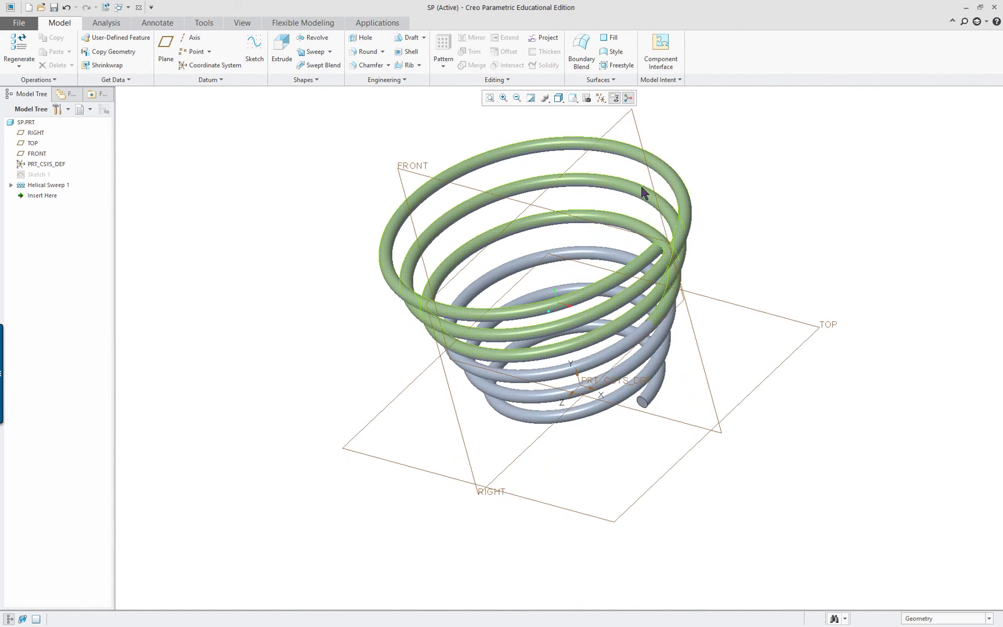
shift+middle_drag(643, 193, 590, 259)
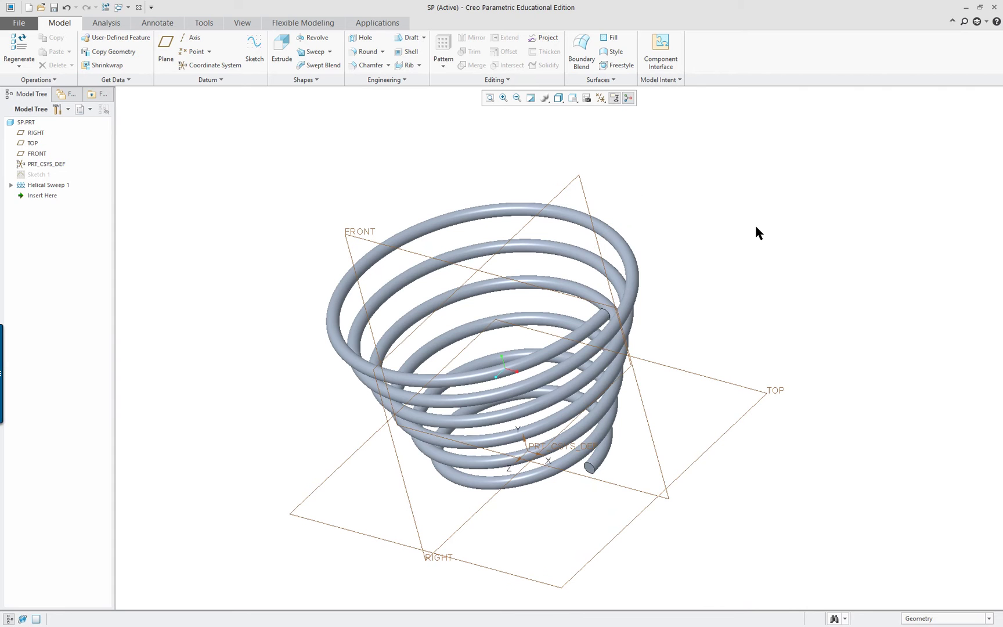
- Start an extruded cut sketched on the RIGHT datum plane, viewed flat-on
click(282, 46)
click(131, 55)
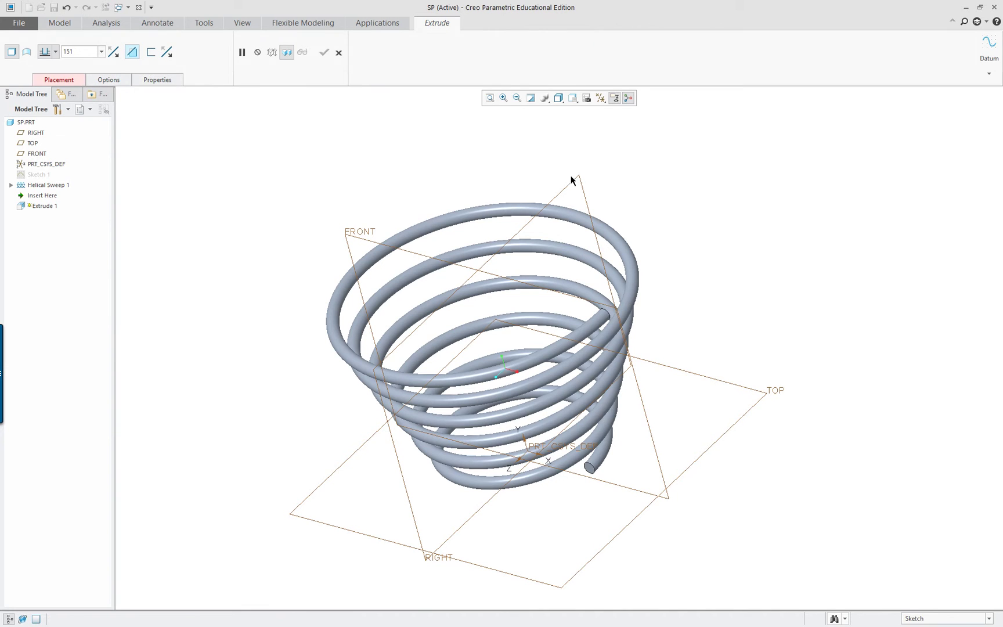
click(572, 98)
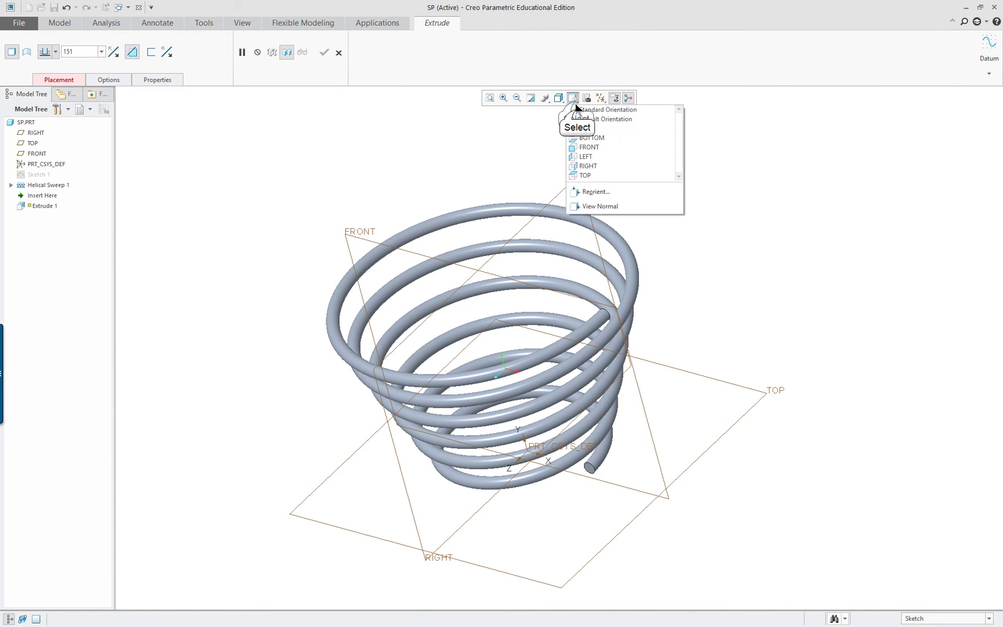
click(585, 116)
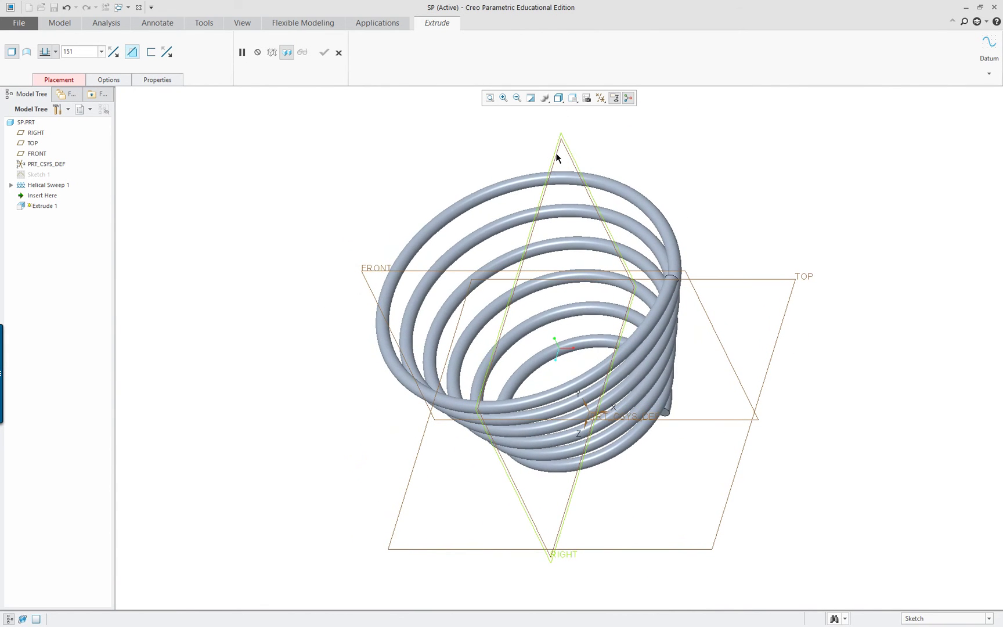
click(556, 154)
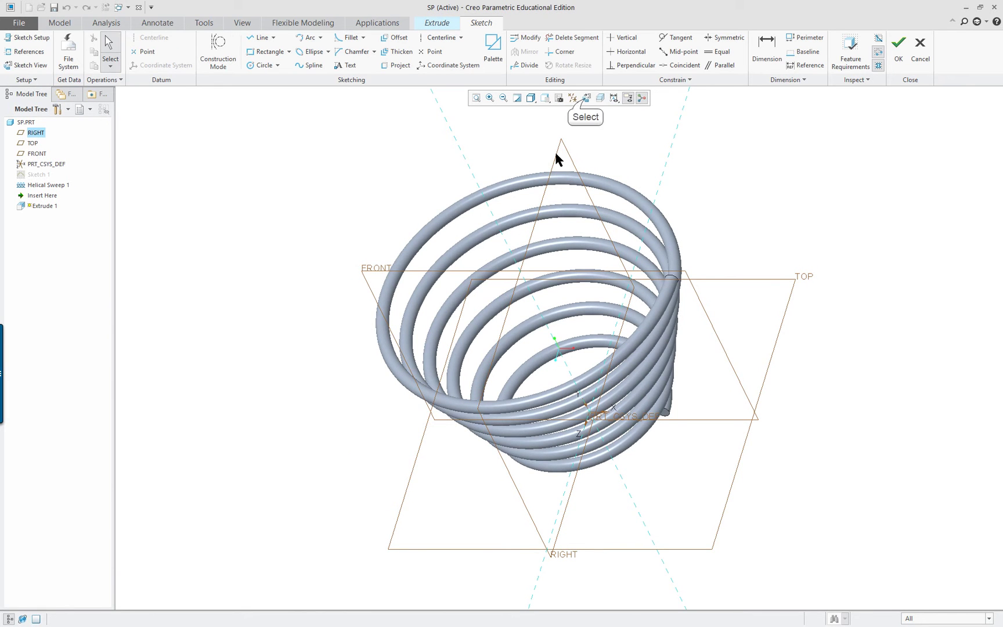
click(586, 97)
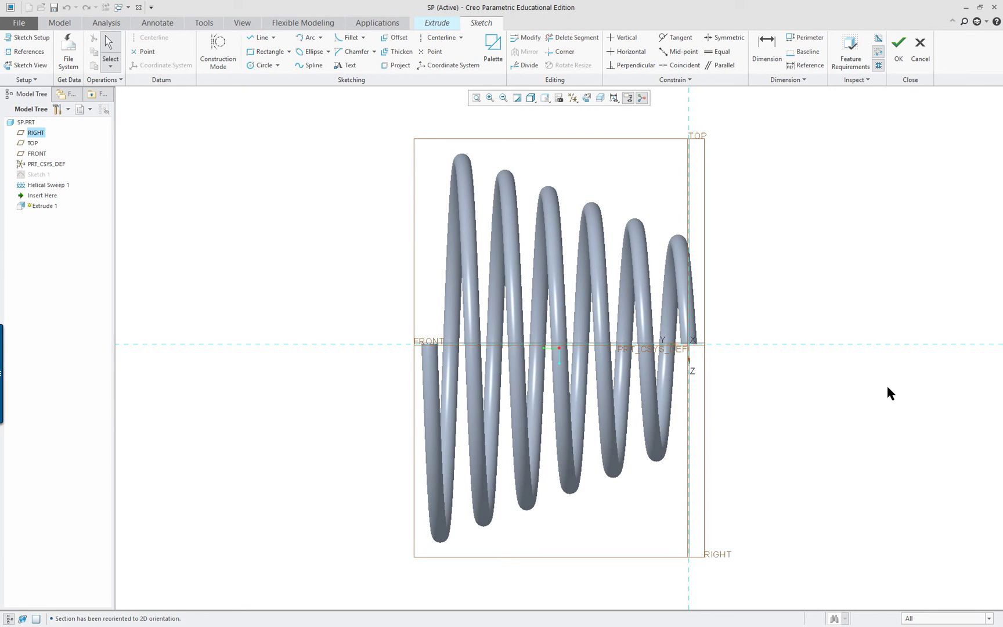
mouse_move(881, 388)
middle_down()
mouse_move(813, 392)
mouse_move(719, 372)
middle_up()
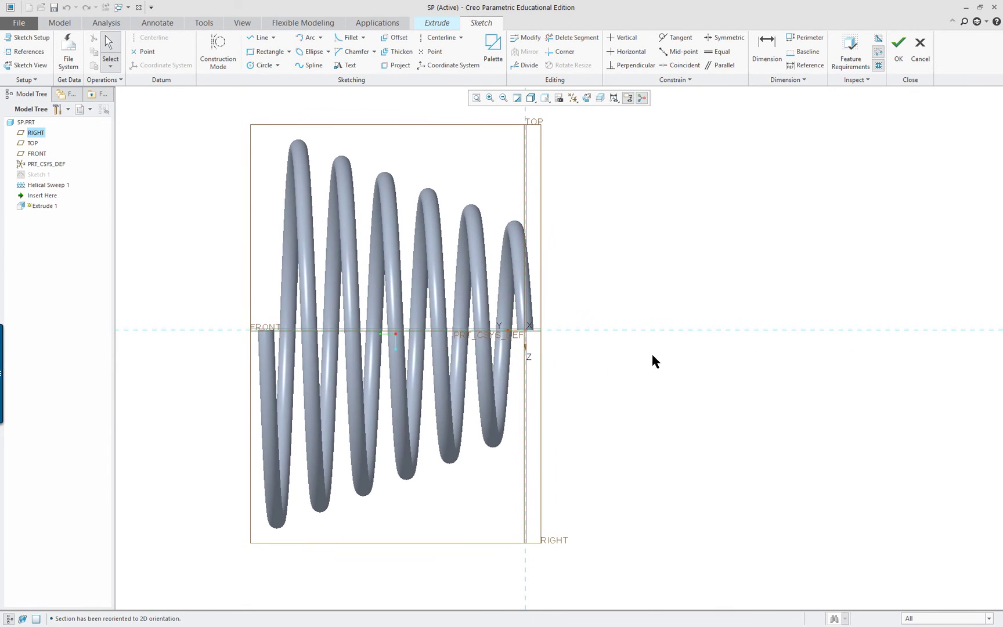
scroll(632, 325, up, 2)
mouse_move(604, 241)
right_down()
mouse_move(608, 306)
mouse_move(620, 307)
right_up()
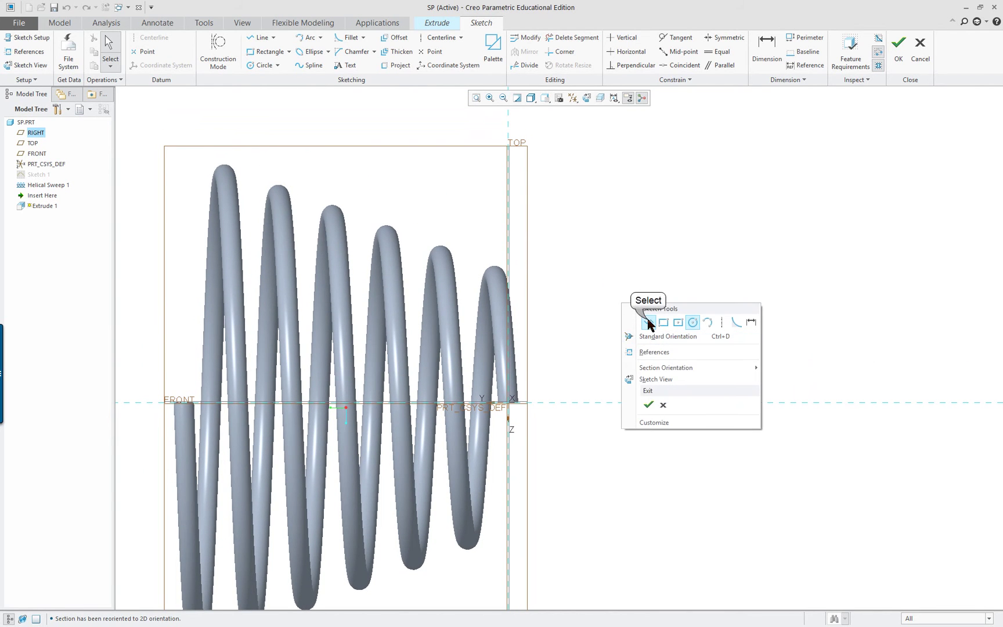
- Draw a 165-long vertical line up from the origin and move its dimension aside
click(648, 322)
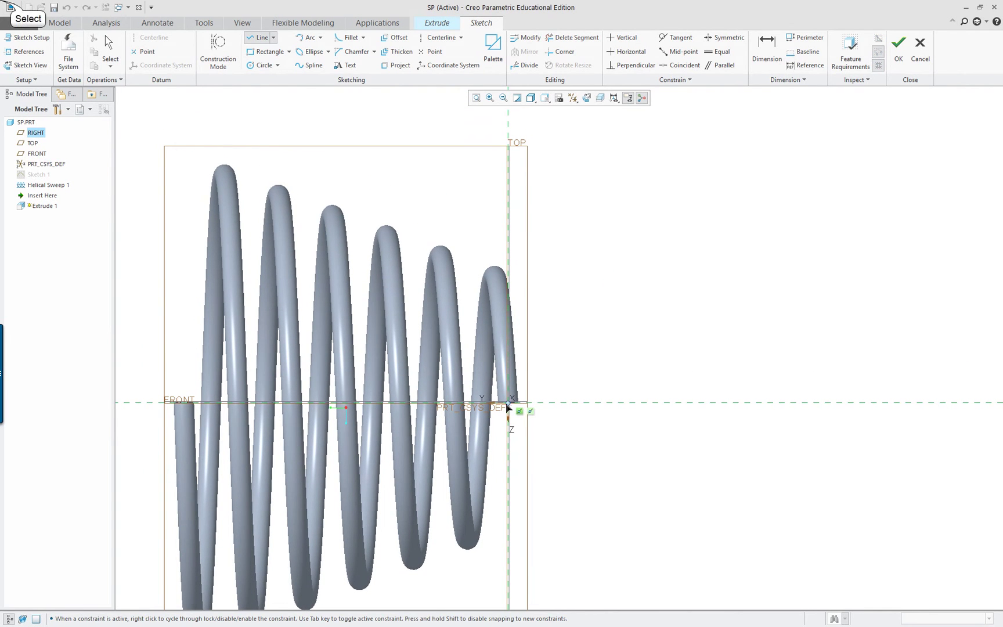
click(508, 402)
click(508, 181)
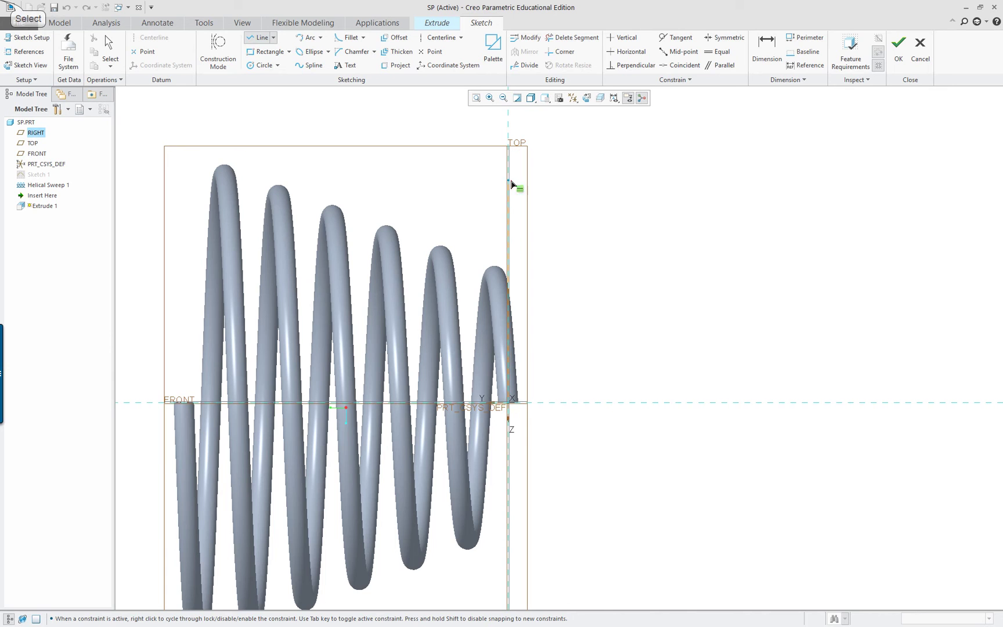
middle_click(562, 190)
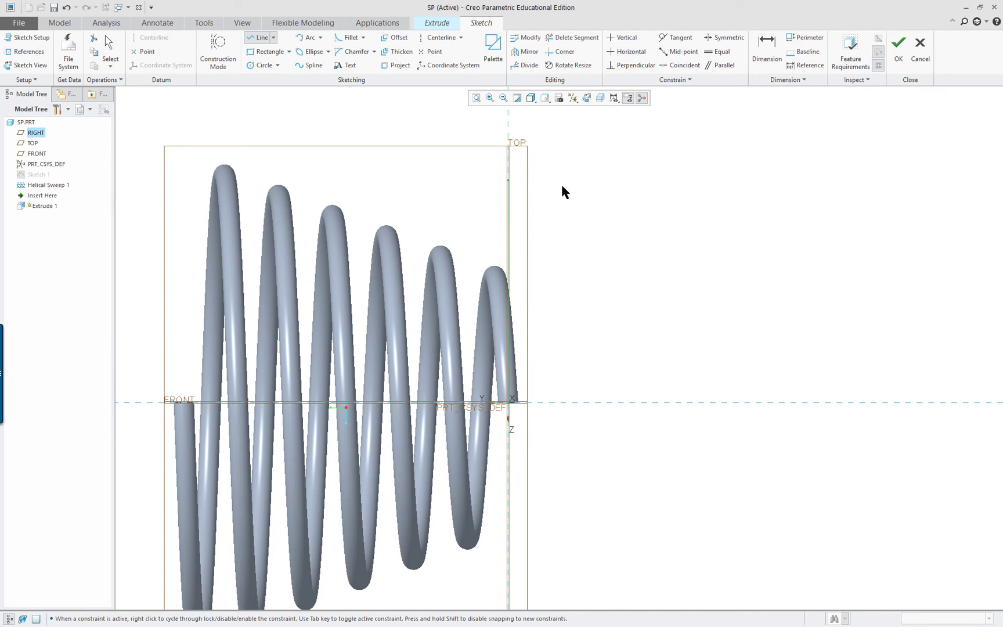
middle_click(591, 201)
click(505, 232)
scroll(649, 276, down, 3)
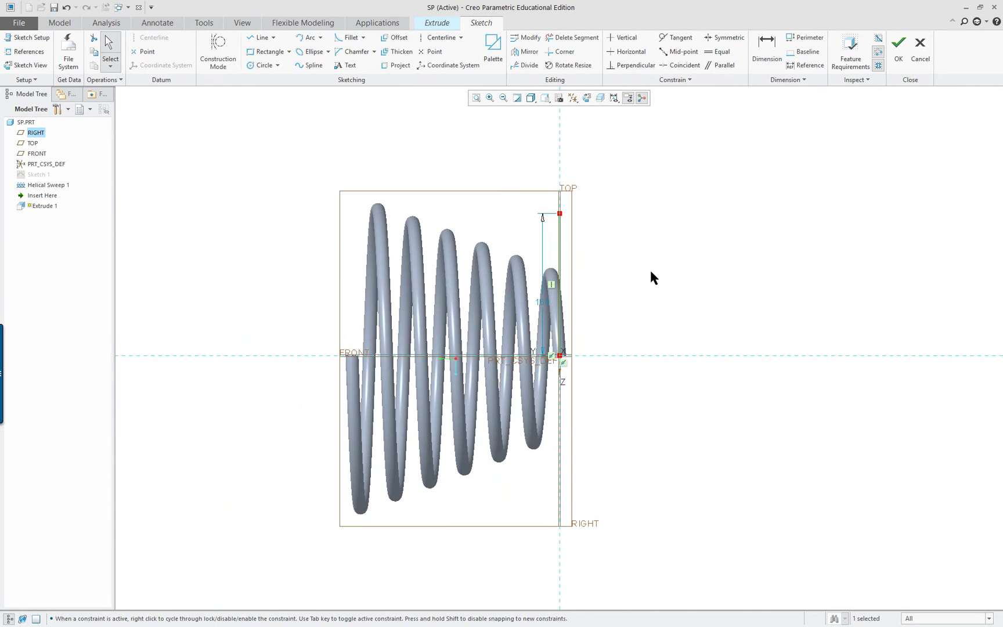
scroll(557, 284, up, 2)
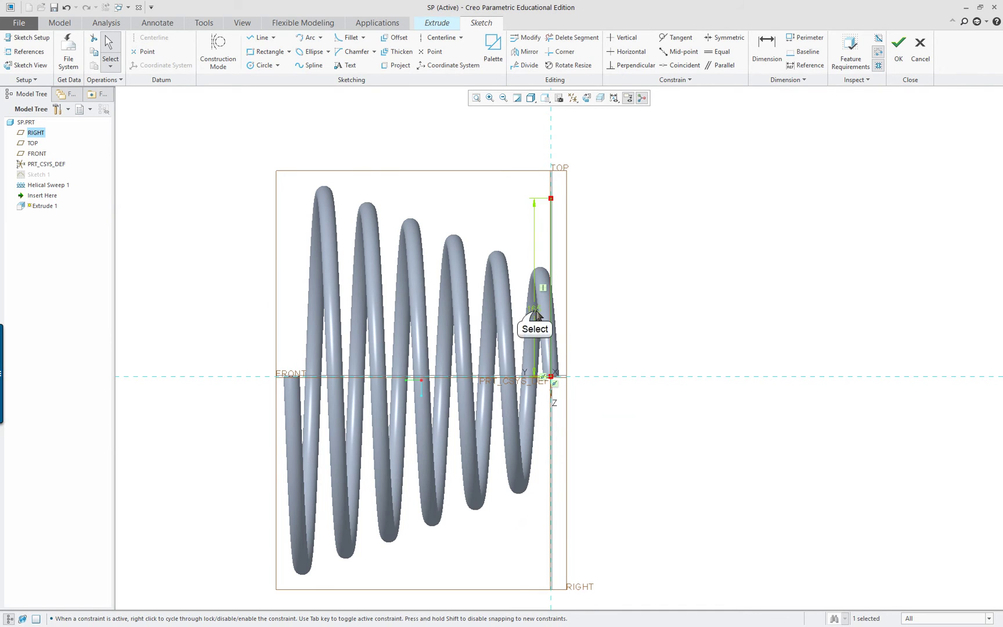
drag(535, 315, 682, 313)
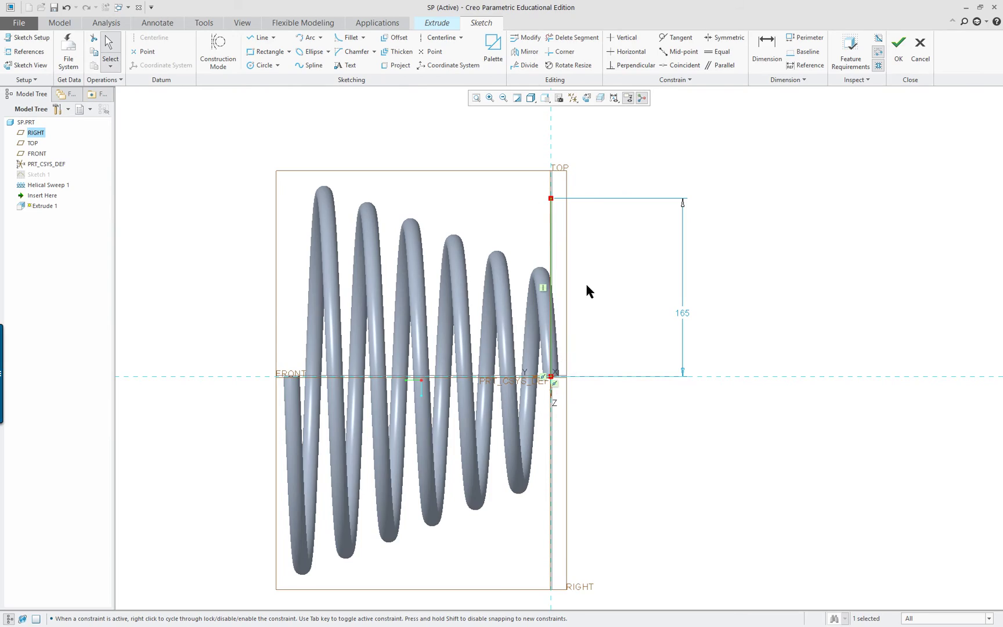
mouse_move(558, 243)
middle_down()
mouse_move(647, 204)
mouse_move(570, 230)
mouse_move(525, 211)
mouse_move(603, 212)
mouse_move(569, 249)
mouse_move(581, 224)
mouse_move(569, 226)
middle_up()
scroll(514, 212, up, 2)
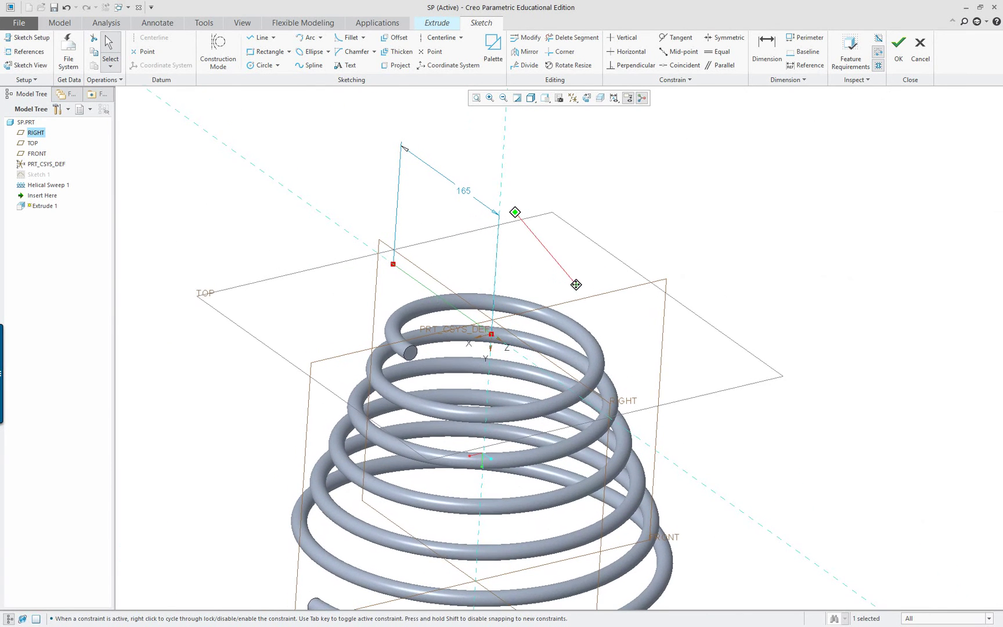
- Flip the cut onto the spring, set depth to Through All, and finish Extrude 1
click(894, 43)
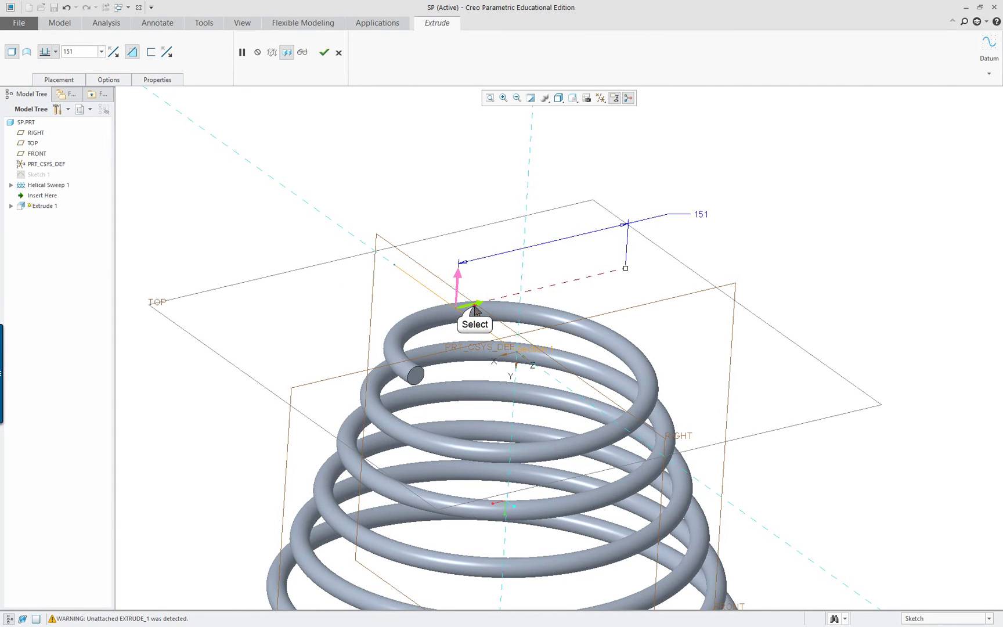
click(475, 306)
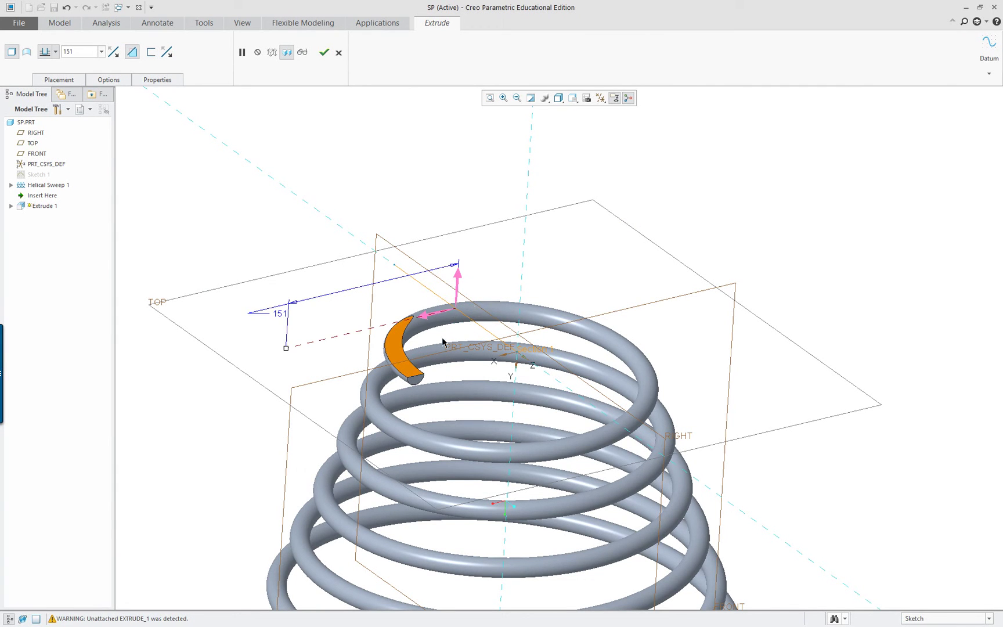
right_click(275, 347)
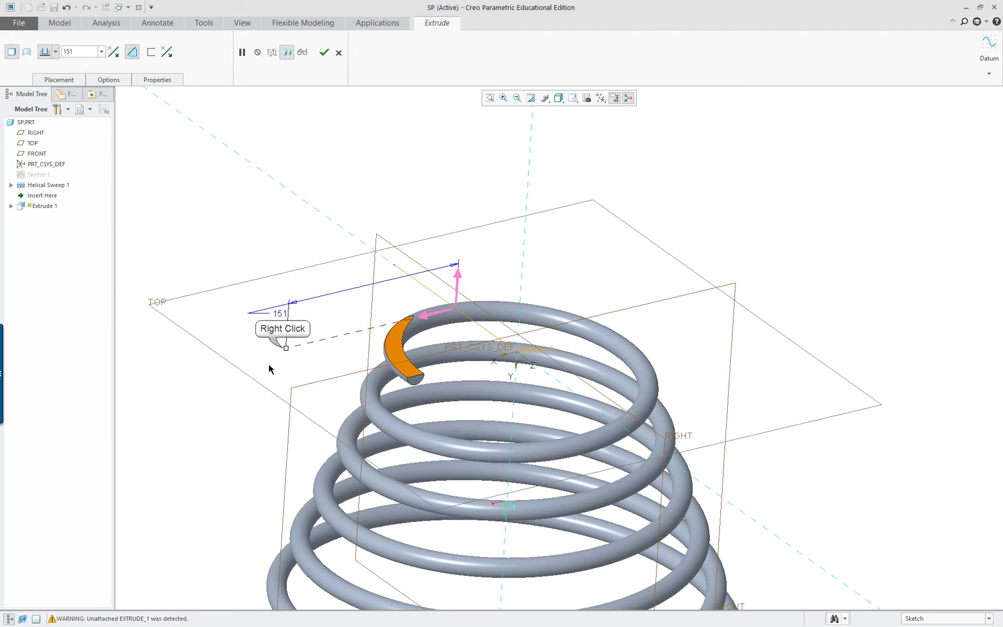
click(319, 437)
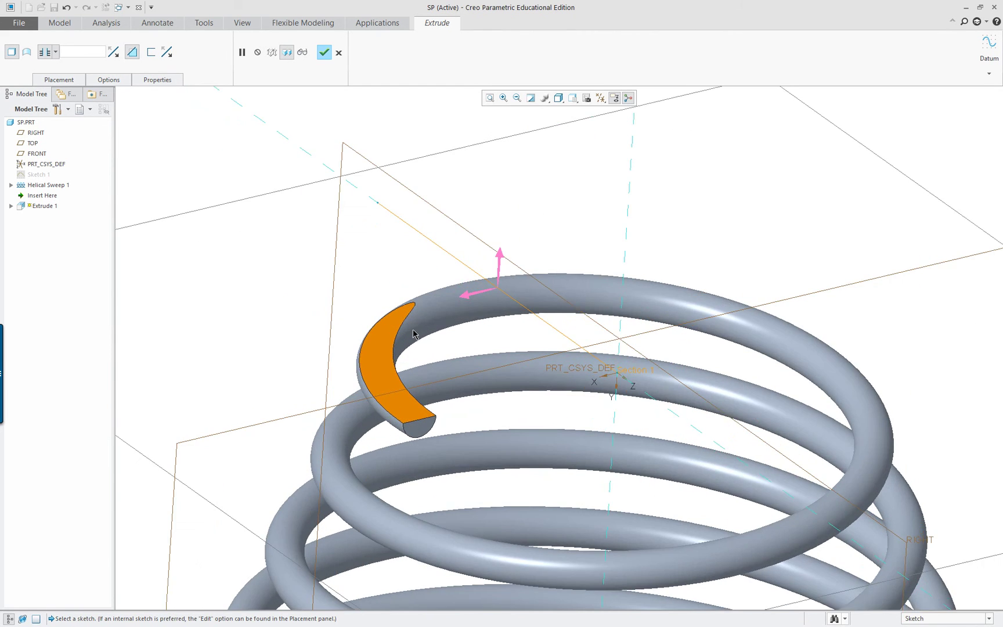
mouse_move(427, 335)
middle_down()
mouse_move(489, 329)
mouse_move(418, 332)
middle_up()
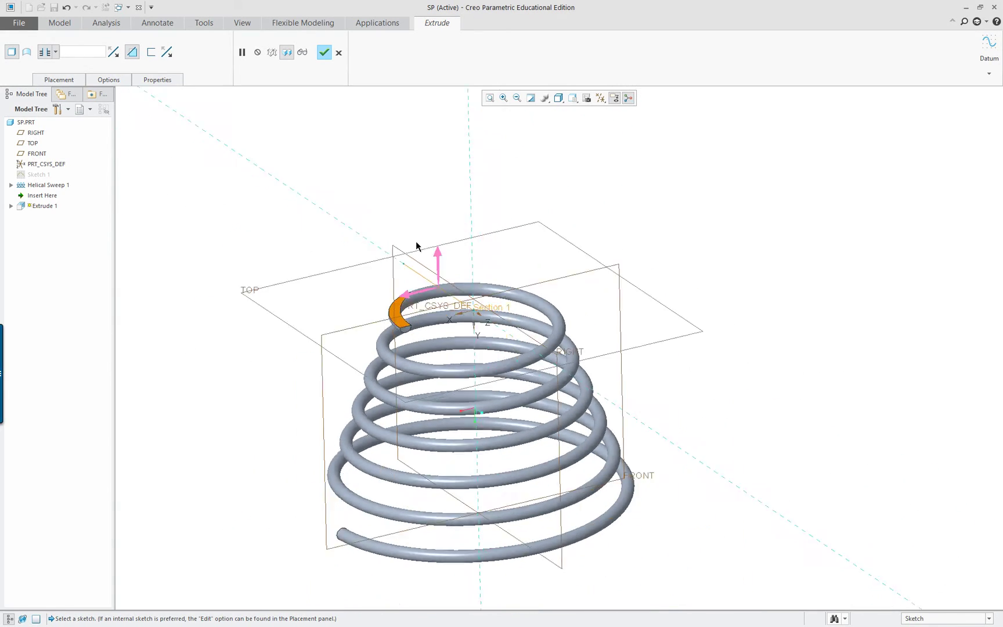
click(325, 52)
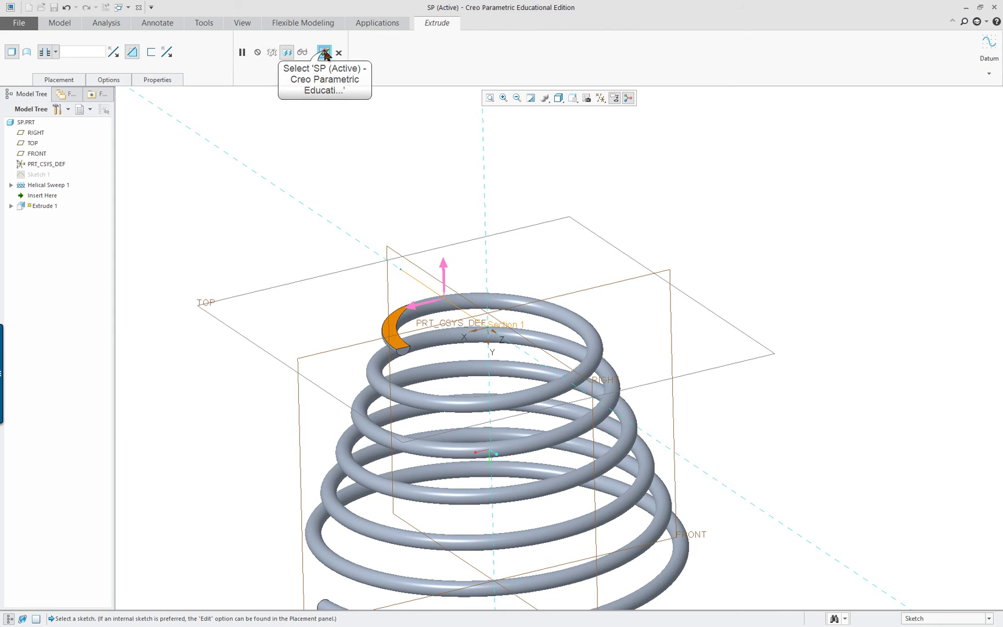
- Inspect the first cut, then return the spring to its default orientation
click(276, 216)
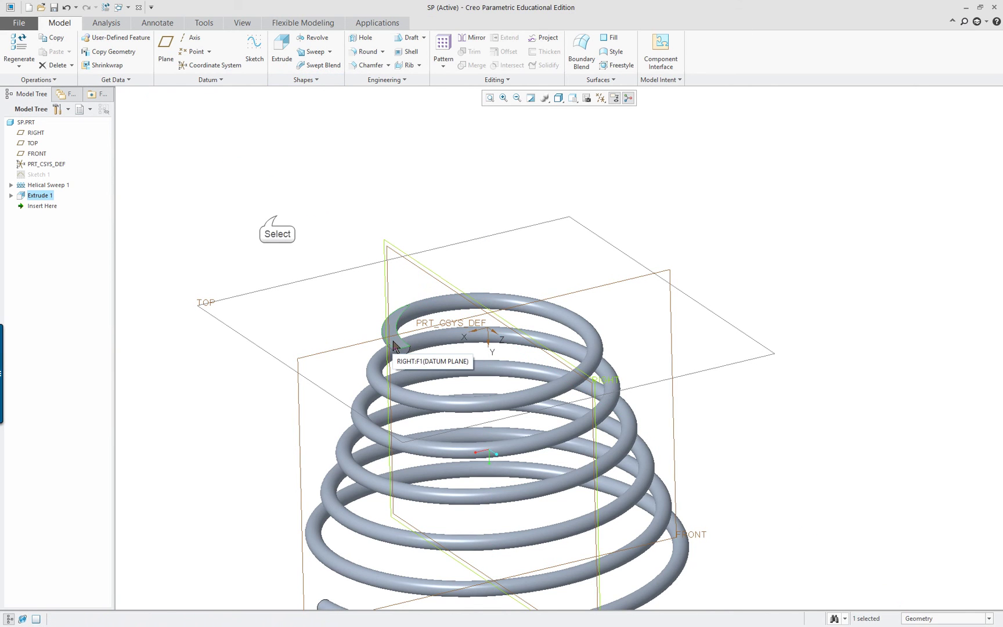
scroll(400, 334, up, 4)
click(385, 311)
click(385, 314)
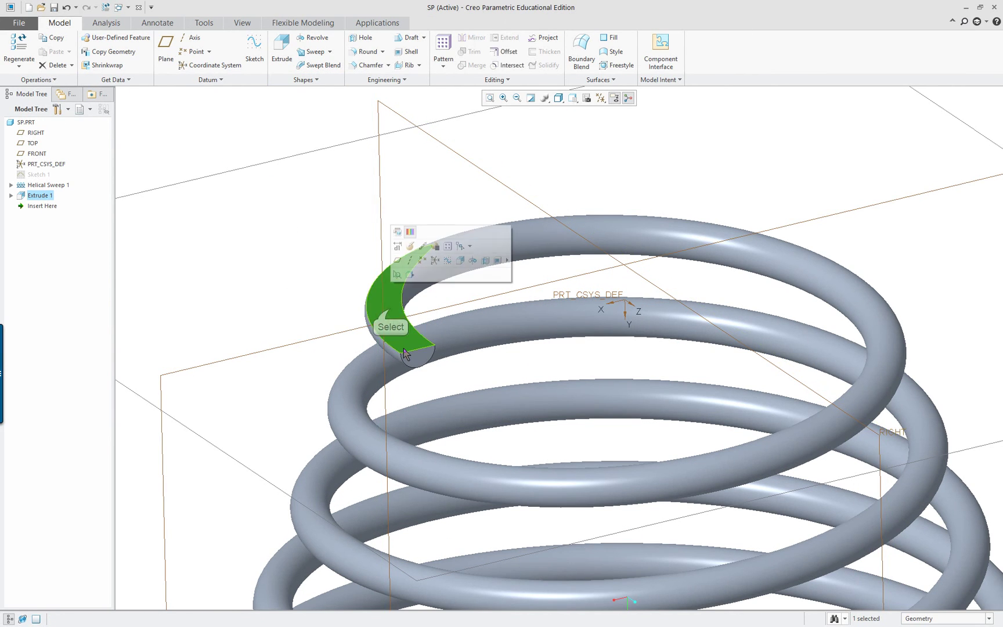
scroll(458, 354, down, 6)
click(569, 149)
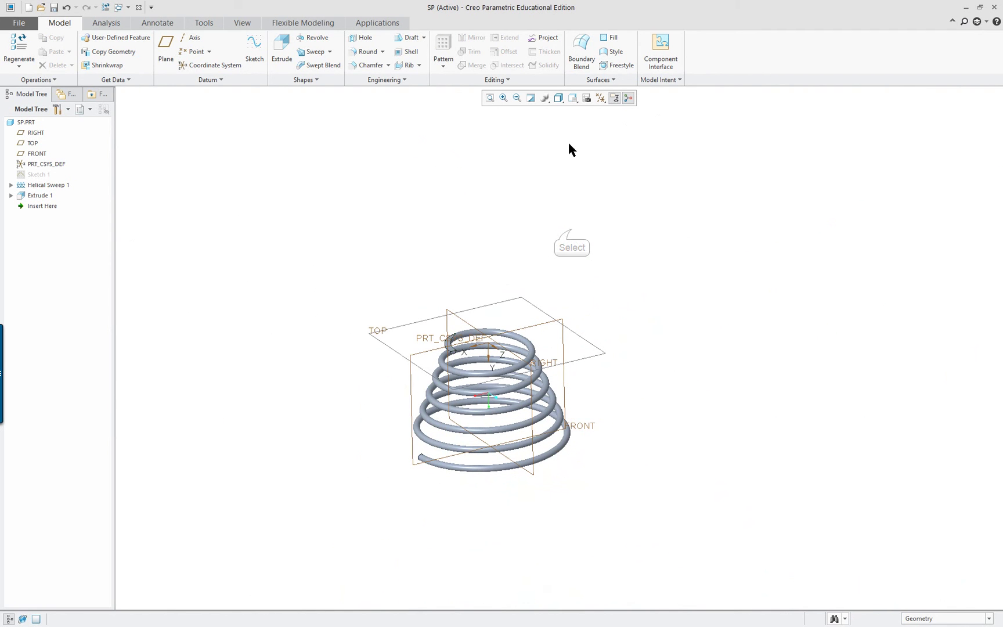
click(572, 98)
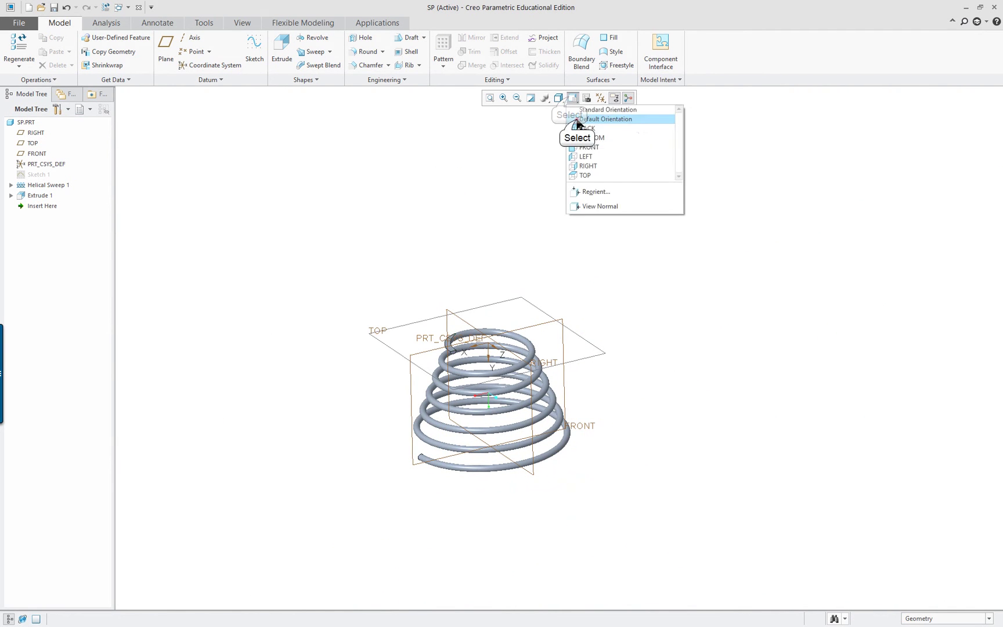
click(563, 122)
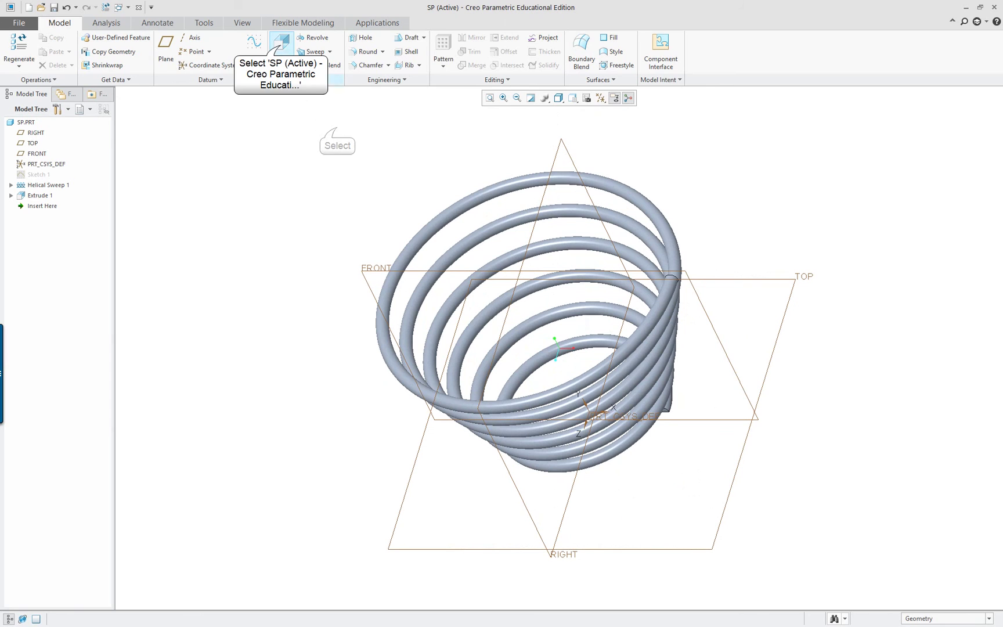
- Start Extrude 2 as a material-removing cut and begin defining its internal sketch
click(281, 43)
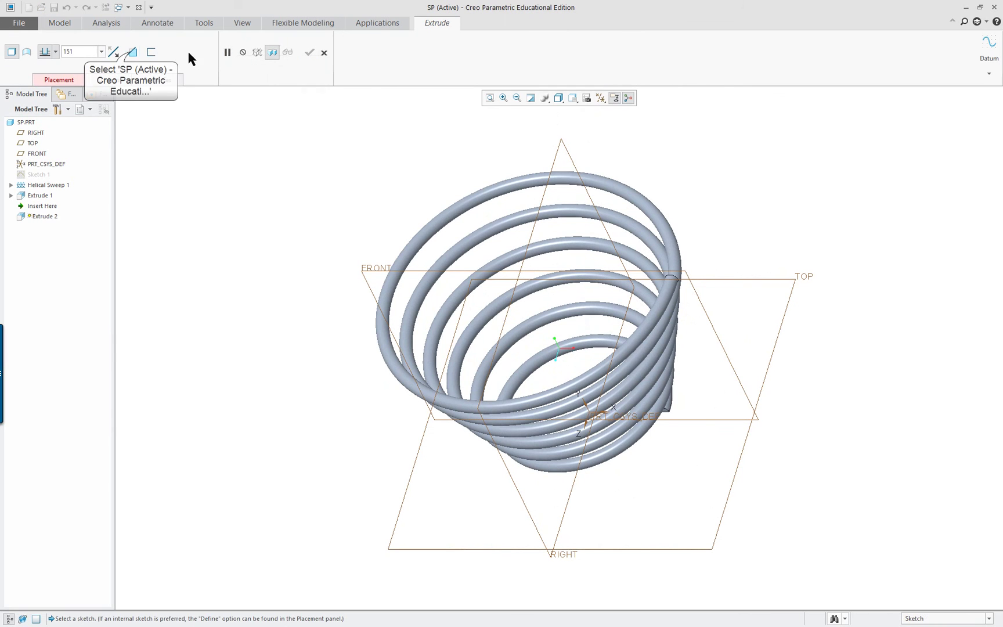
click(132, 53)
right_click(323, 130)
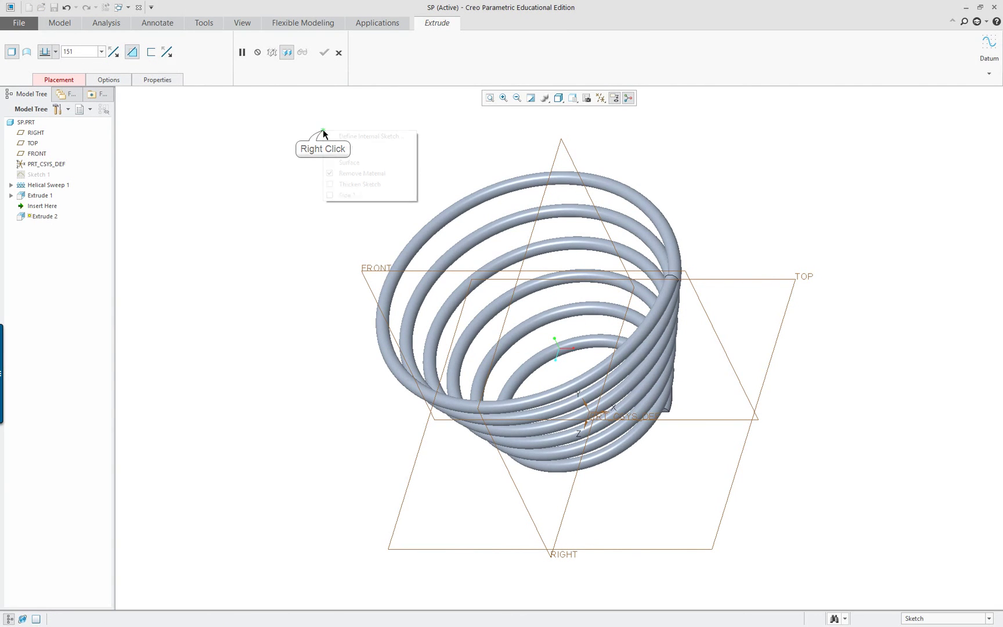
click(349, 137)
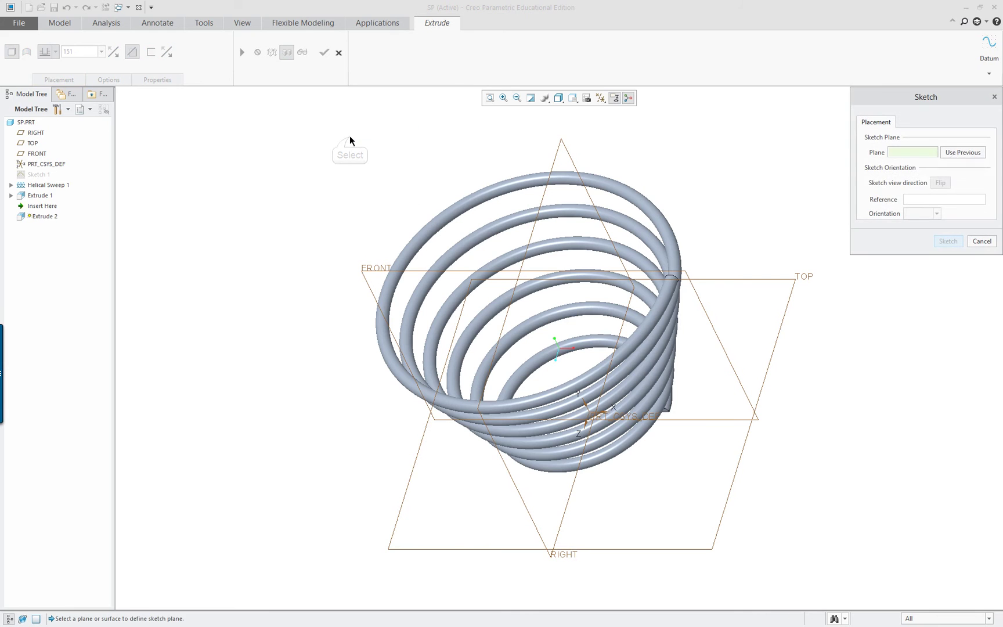
- On the previous sketch plane, draw a vertical line down beside the spring's end
click(962, 152)
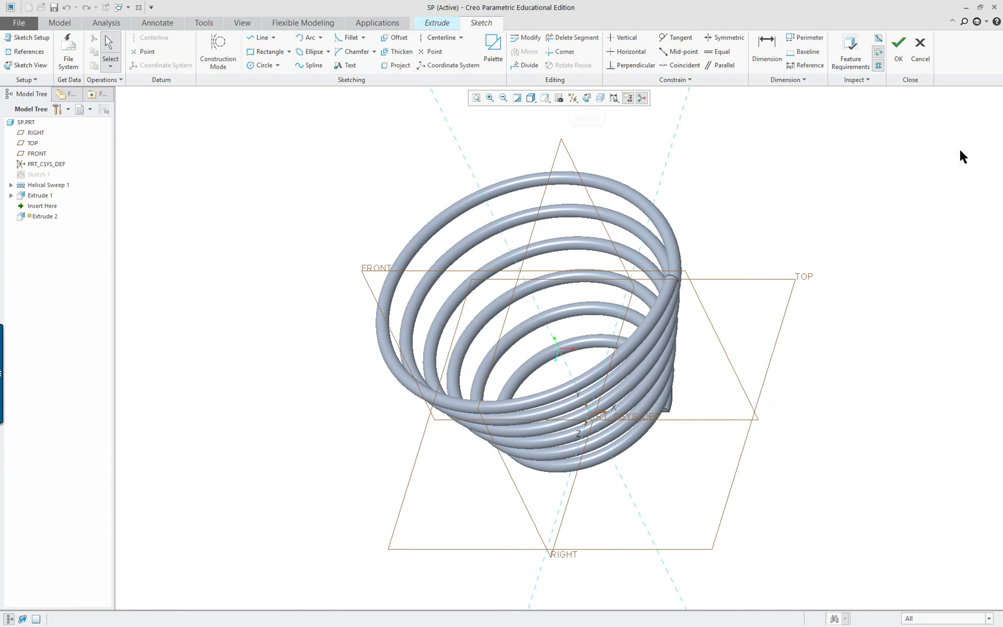
click(586, 98)
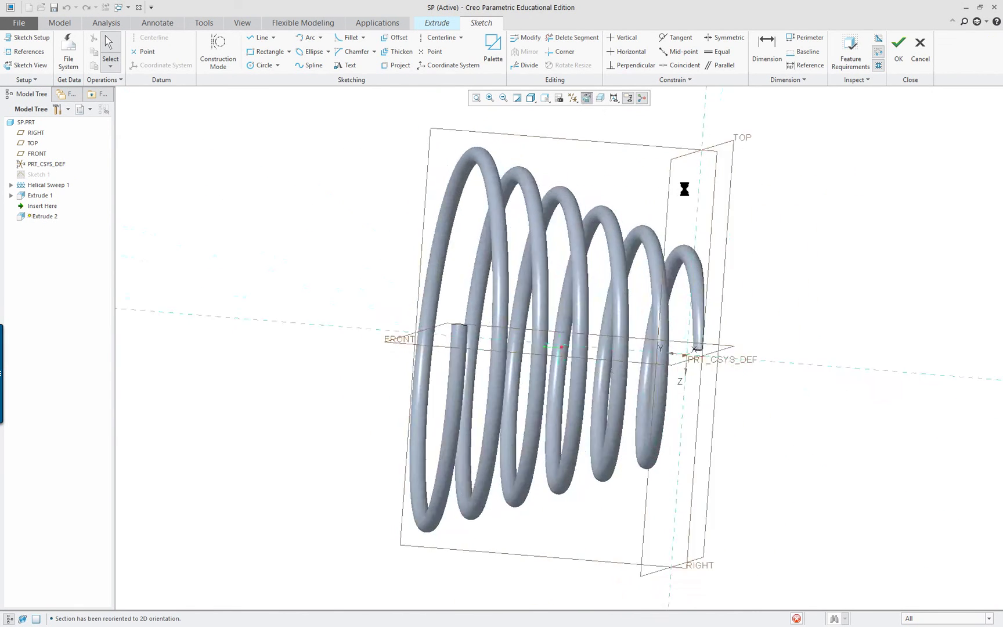
scroll(458, 440, down, 2)
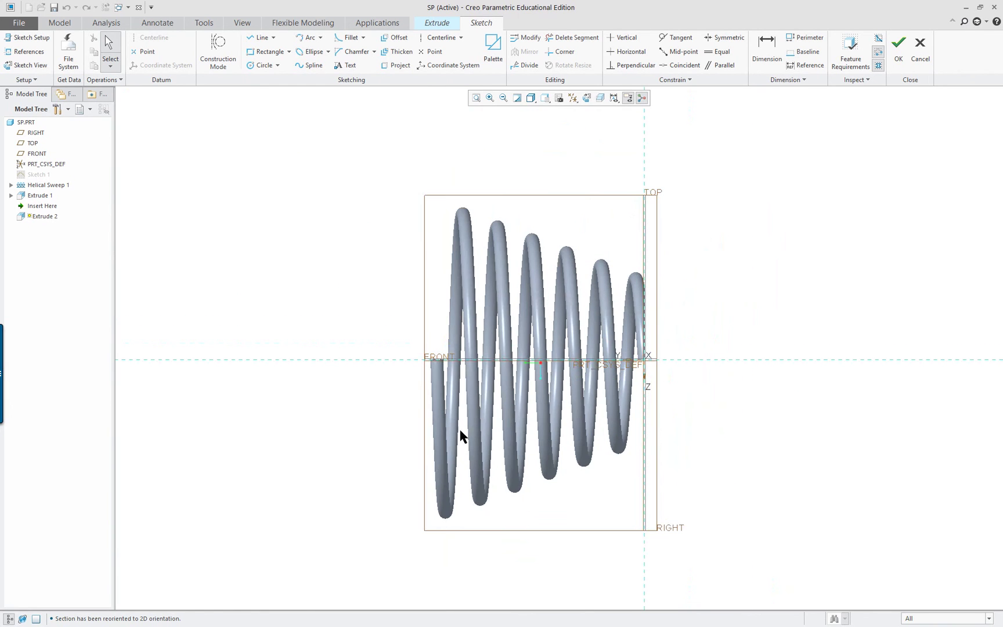
scroll(521, 487, up, 1)
right_click(390, 339)
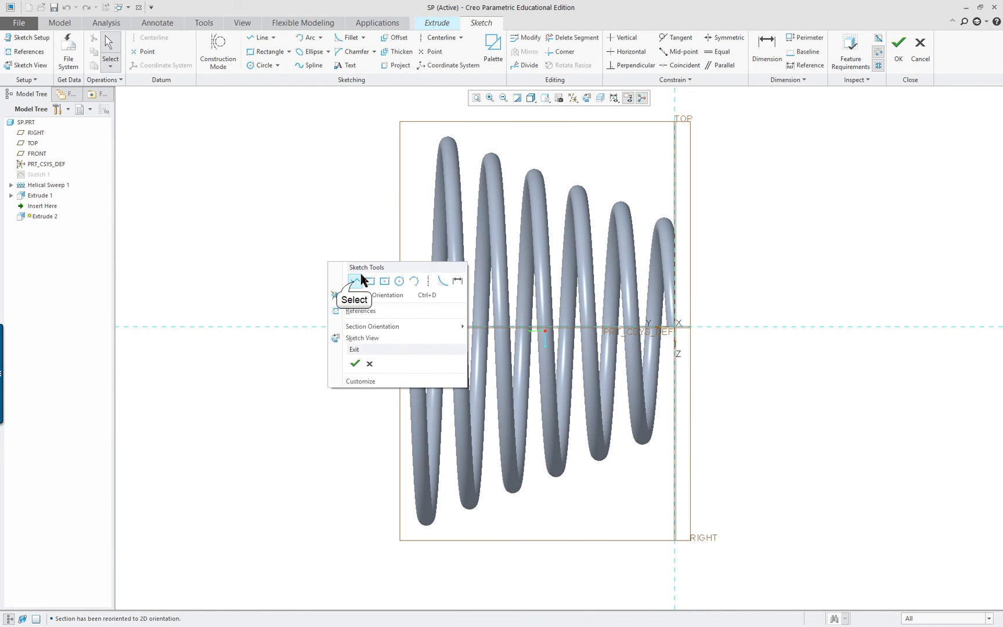
click(359, 281)
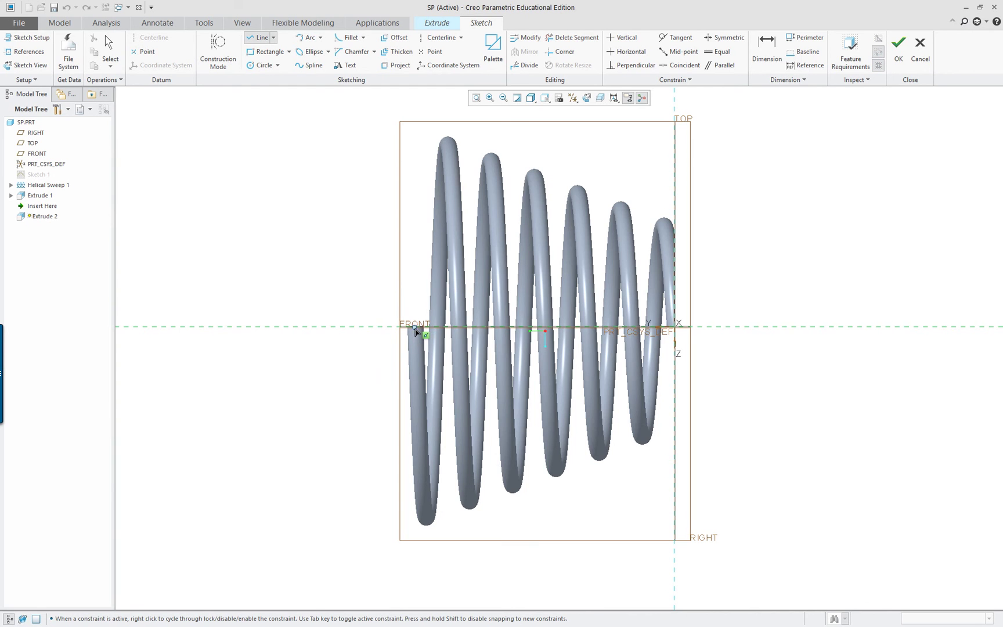
scroll(416, 331, up, 2)
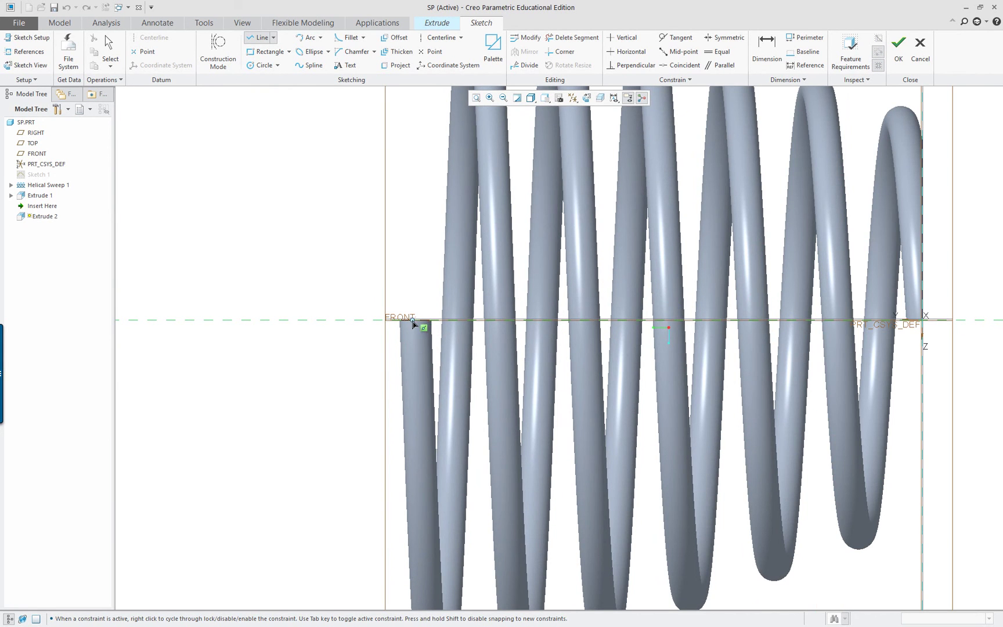
scroll(413, 323, down, 2)
scroll(410, 374, up, 1)
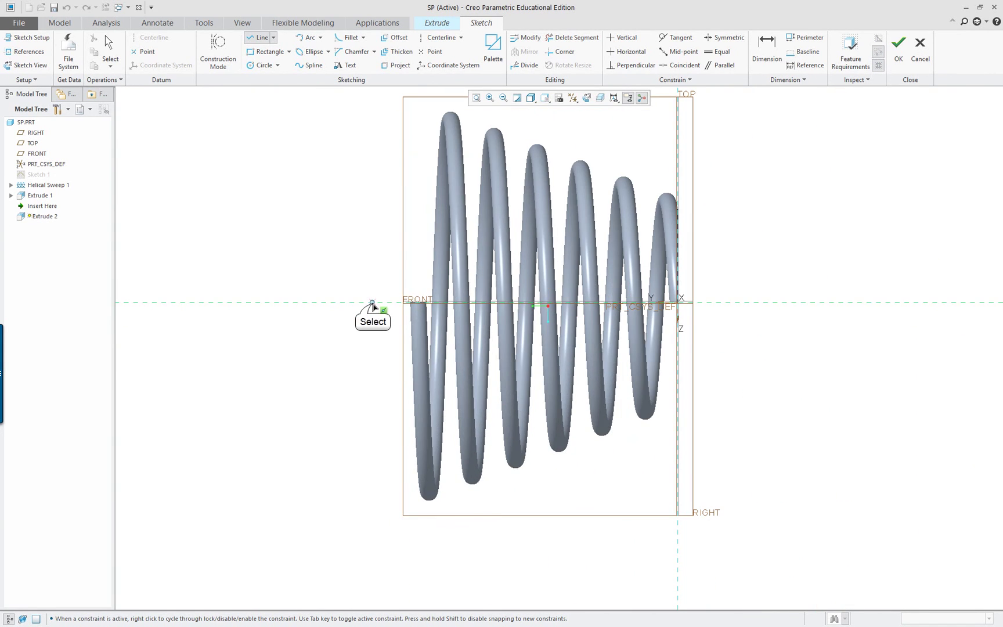
click(372, 302)
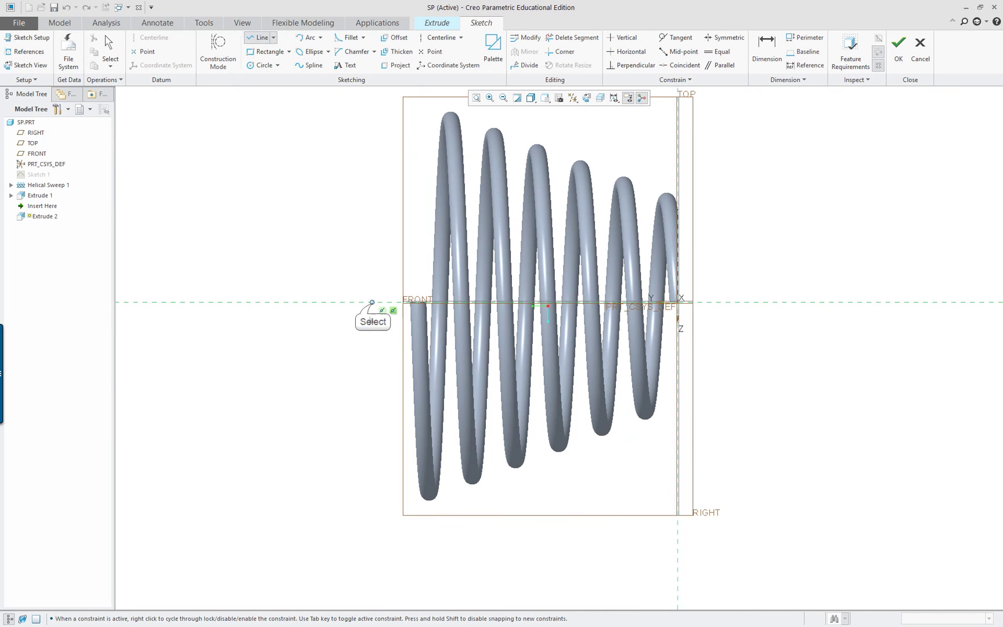
click(377, 563)
middle_click(396, 551)
middle_click(396, 551)
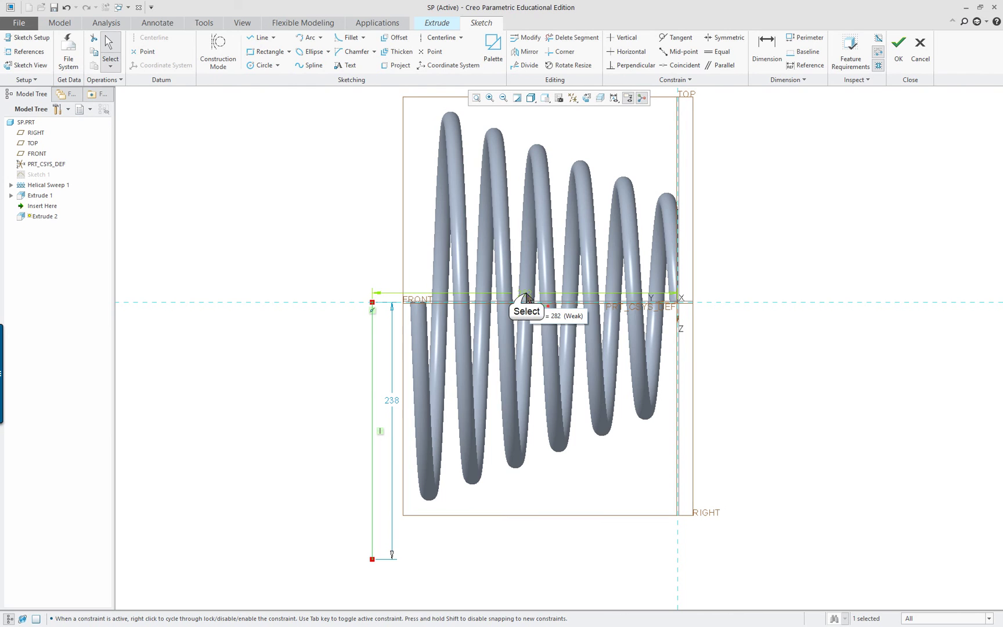
- Change the 282 dimension to 240 and place it and the 238 dimension clear of the spring
drag(539, 316, 539, 545)
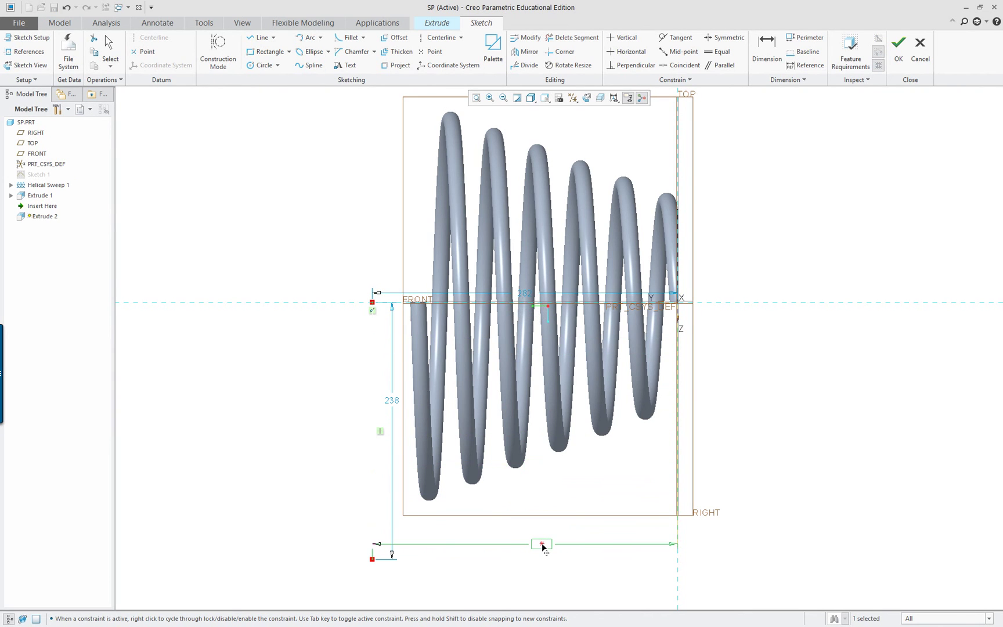
scroll(641, 544, up, 3)
scroll(647, 548, down, 5)
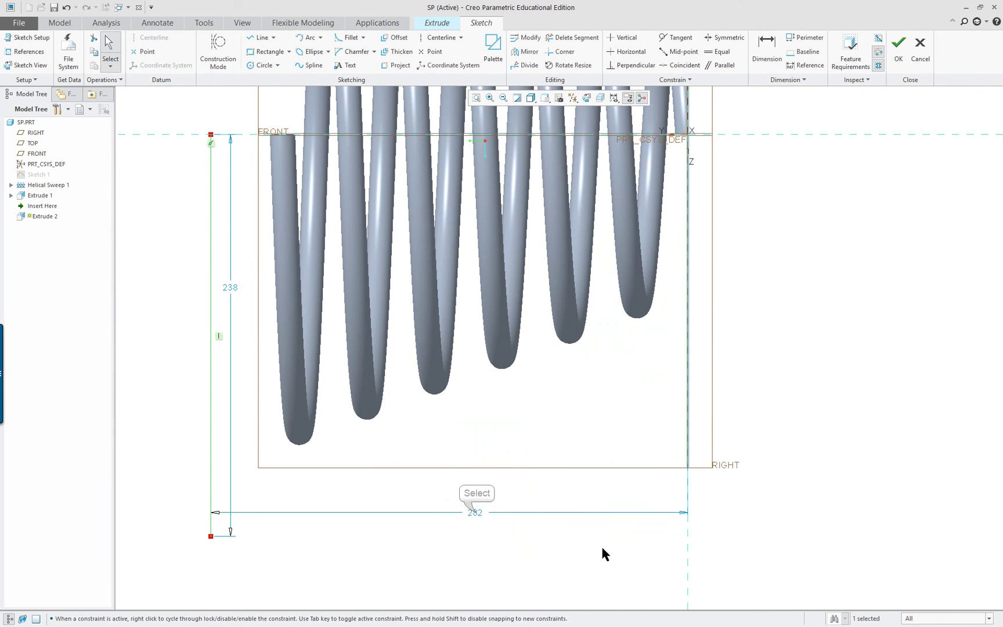
drag(477, 513, 478, 551)
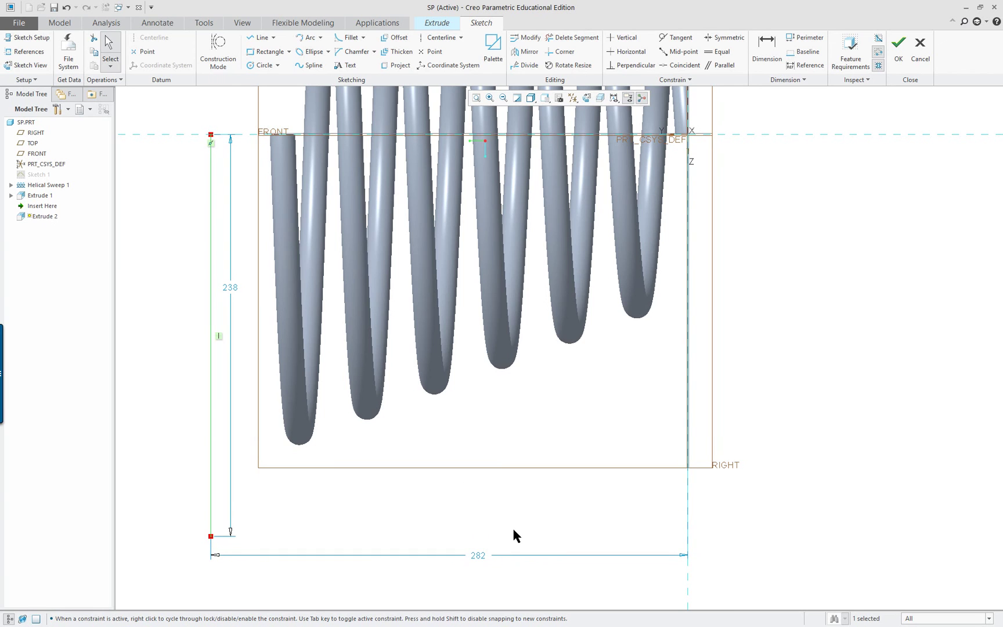
mouse_move(526, 519)
shift+middle_down()
mouse_move(558, 488)
mouse_move(642, 504)
shift+middle_up()
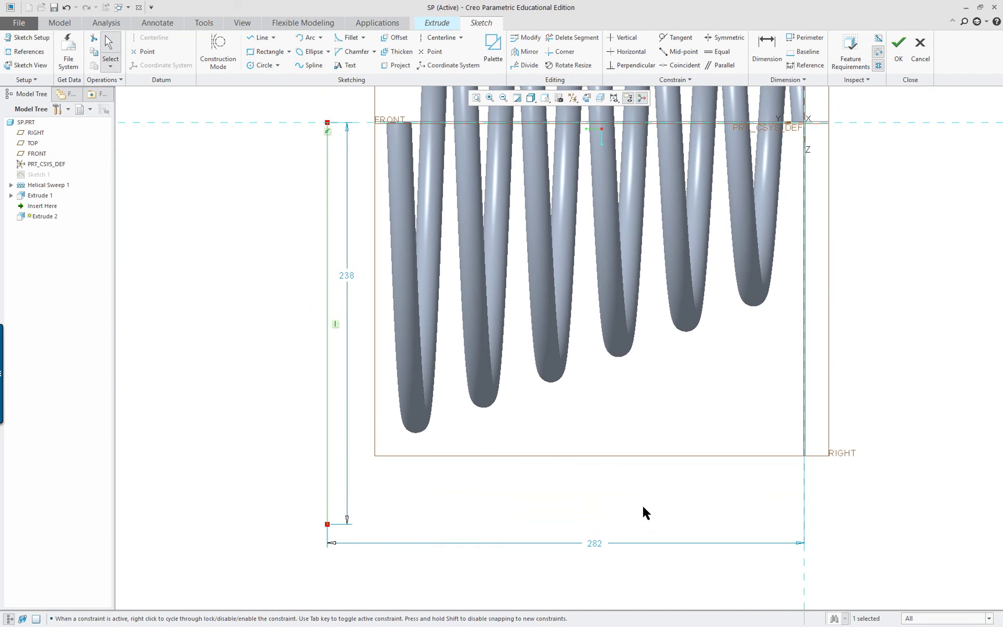
scroll(641, 504, up, 2)
double_click(616, 539)
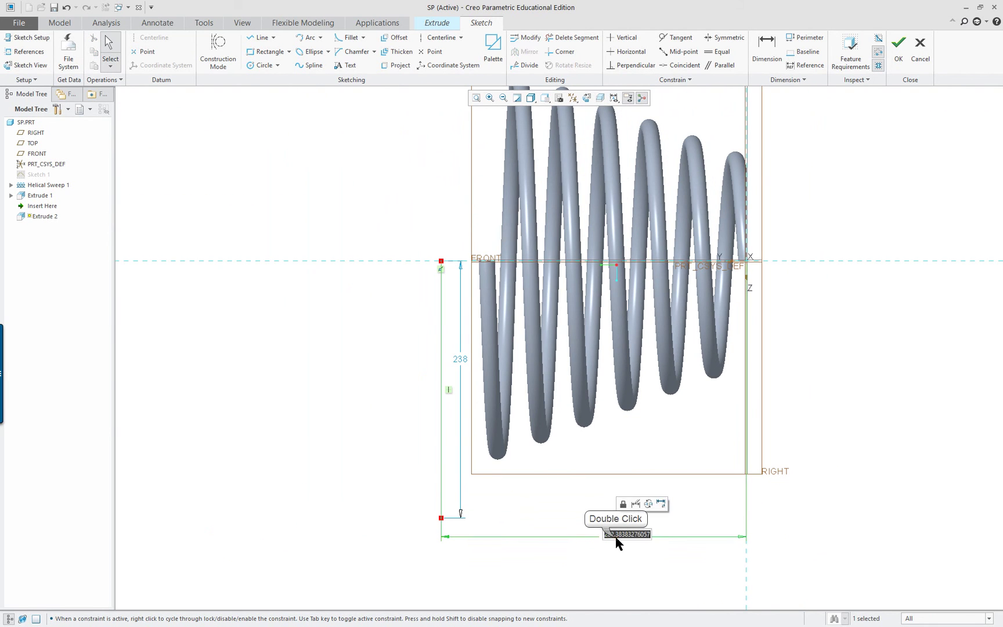
key(Return)
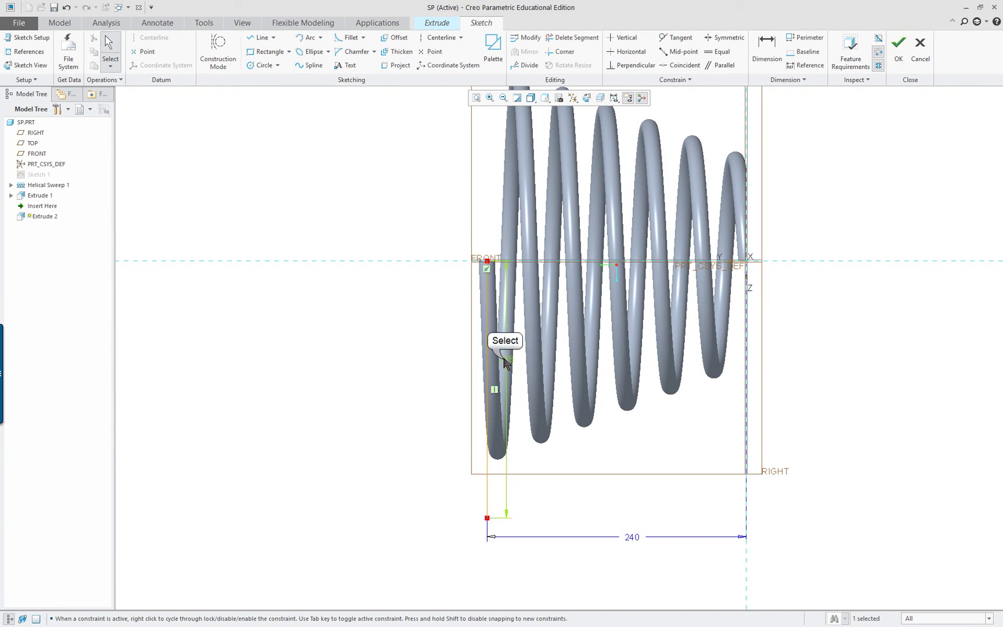
drag(504, 362, 362, 352)
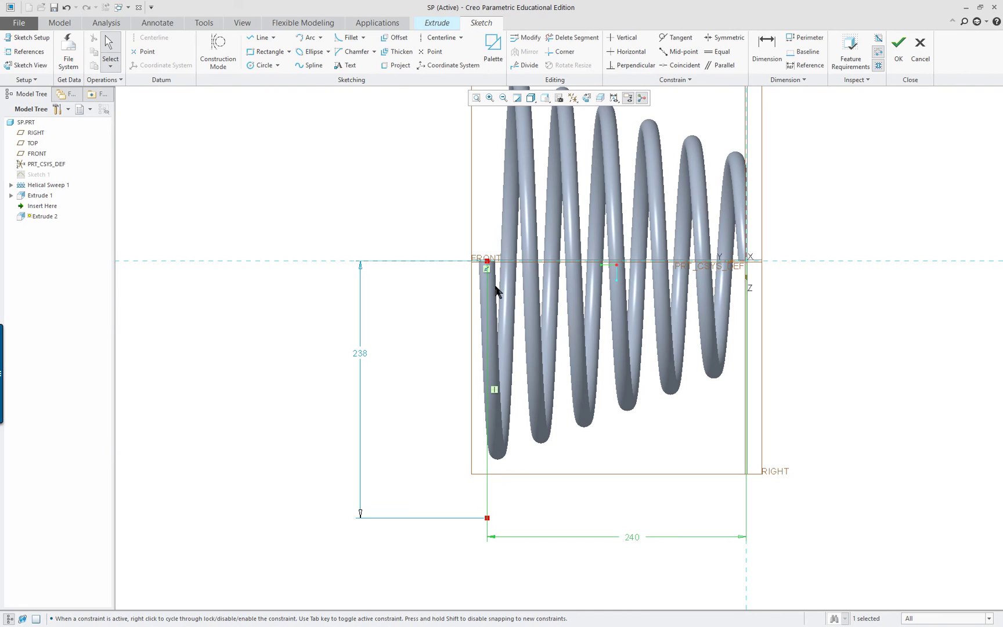
mouse_move(619, 470)
middle_down()
mouse_move(682, 455)
mouse_move(566, 468)
mouse_move(609, 477)
mouse_move(627, 497)
mouse_move(671, 463)
mouse_move(659, 465)
middle_up()
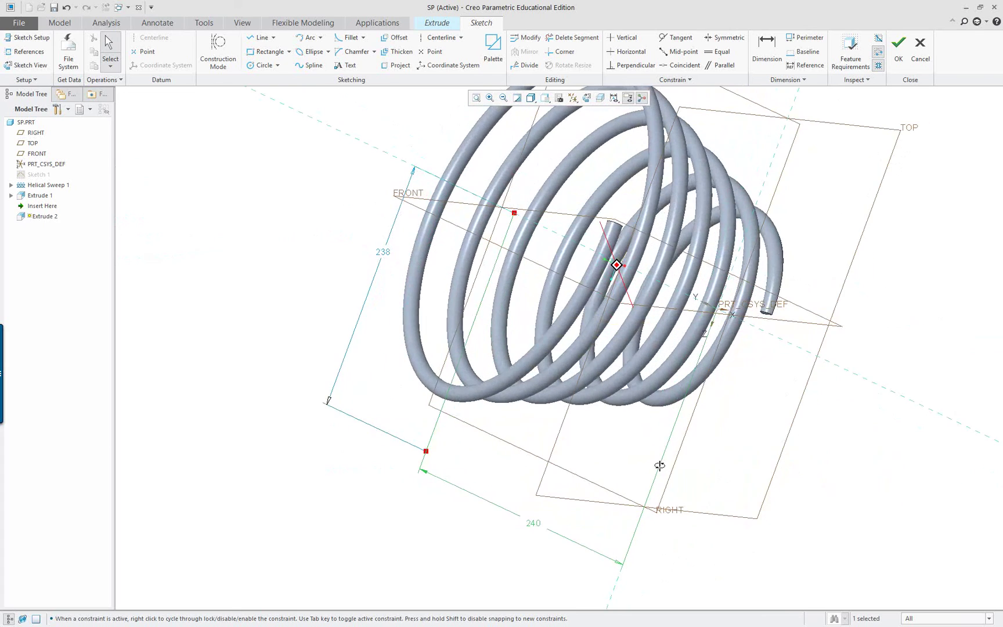
scroll(842, 158, down, 4)
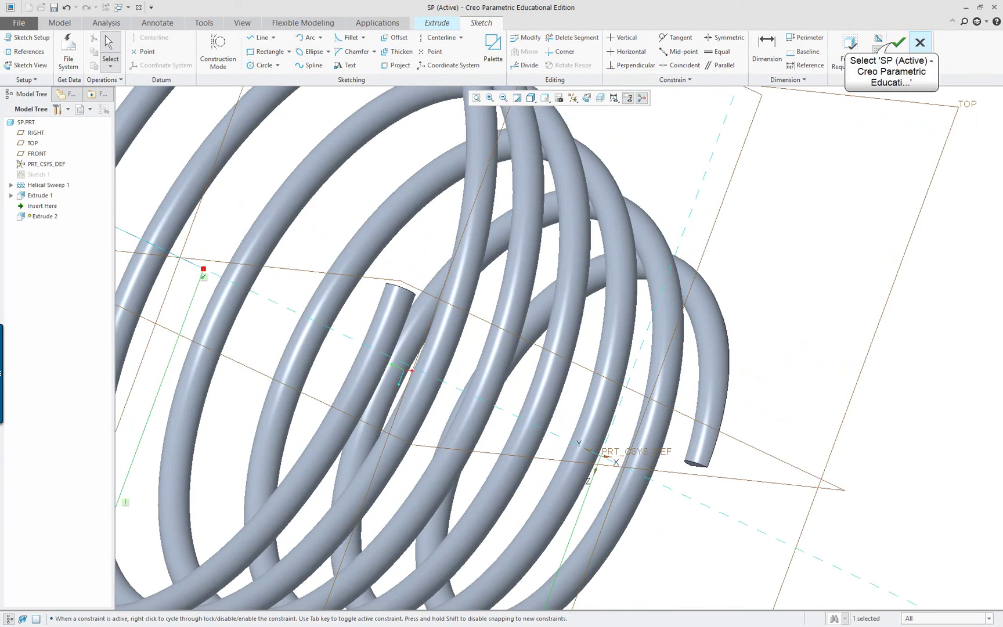
- Accept the cut sketch and set the cut direction so the spring remains
click(898, 44)
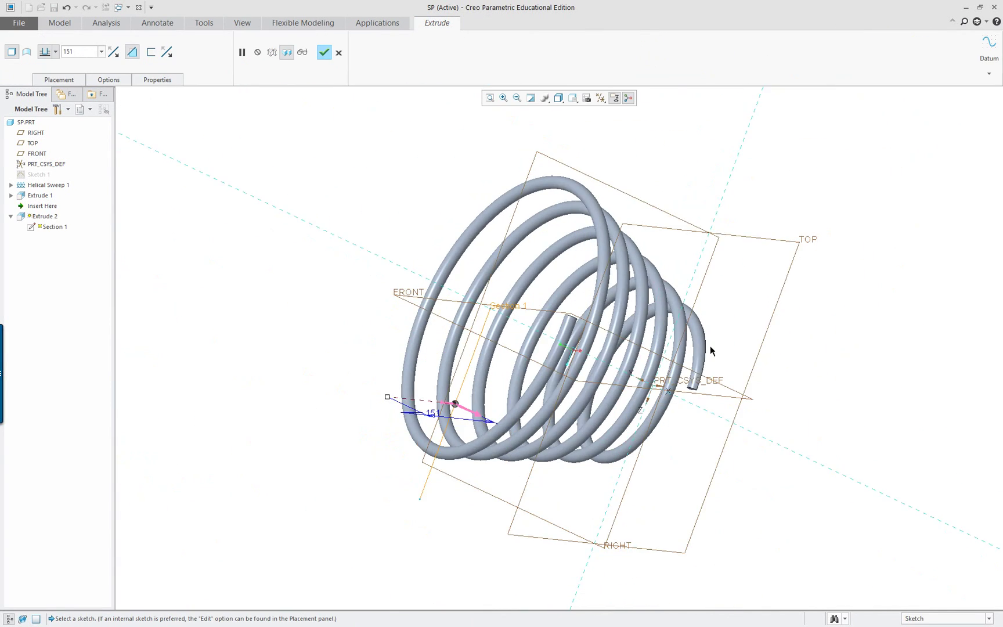
scroll(577, 402, down, 3)
scroll(490, 463, down, 3)
middle_drag(389, 454, 415, 419)
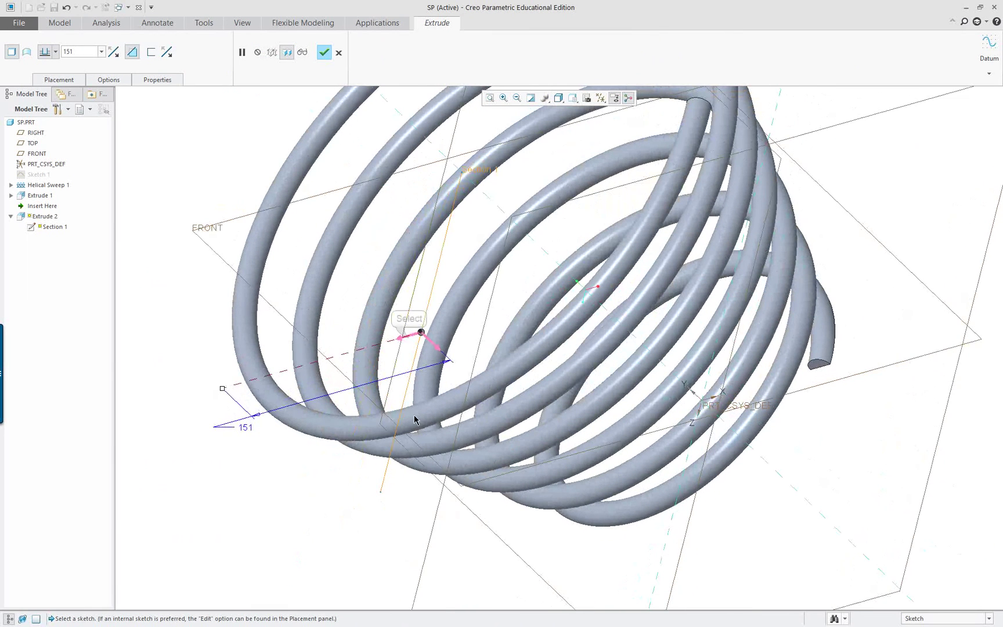
click(406, 338)
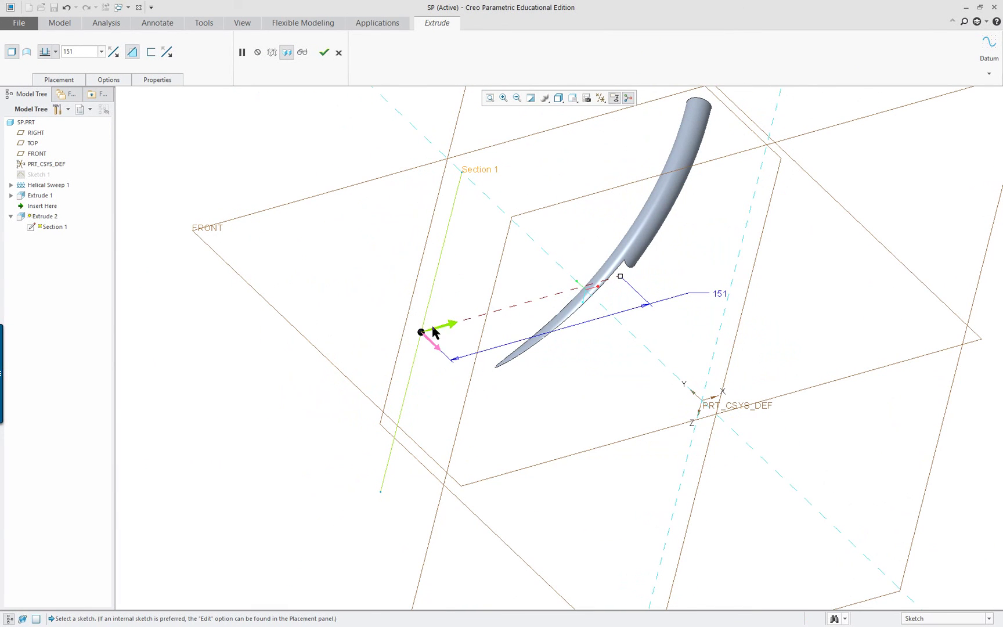
scroll(530, 327, down, 3)
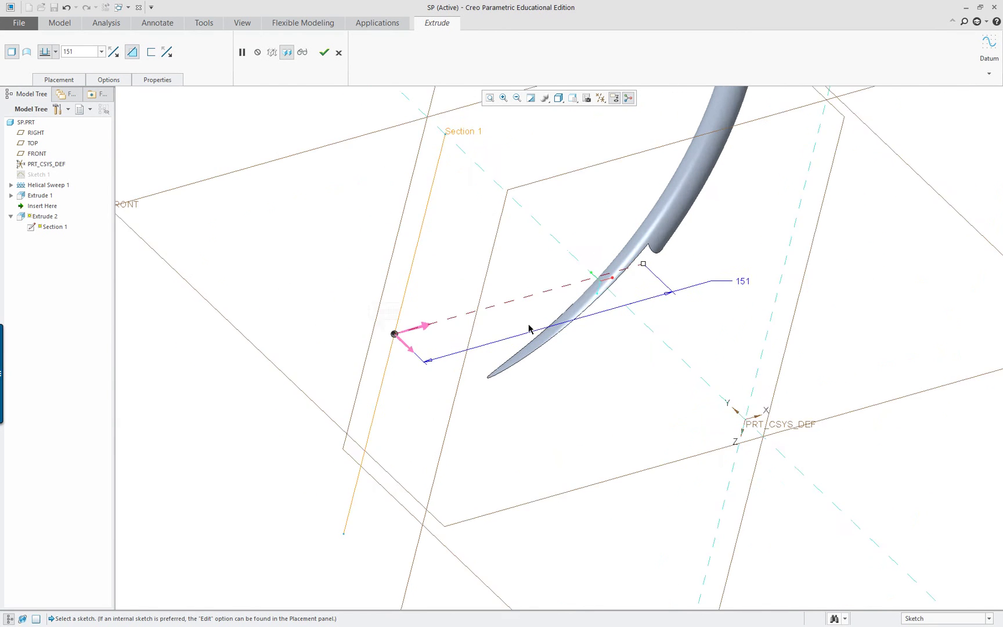
click(376, 349)
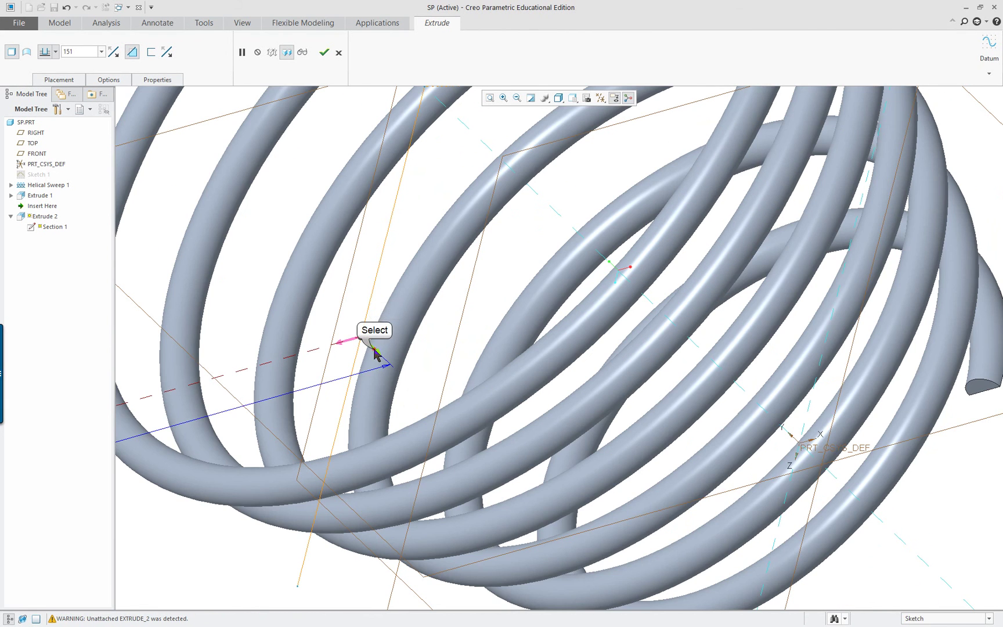
scroll(462, 402, up, 3)
middle_drag(468, 410, 534, 354)
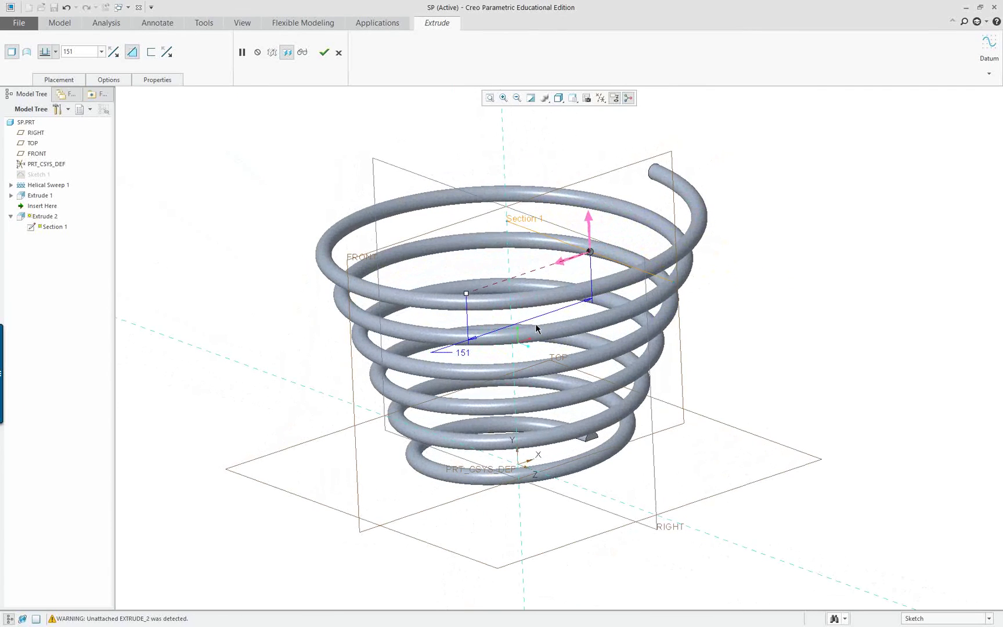
- Make Extrude 2 cut through all on both sides, complete it, and restore Standard Orientation
right_click(466, 293)
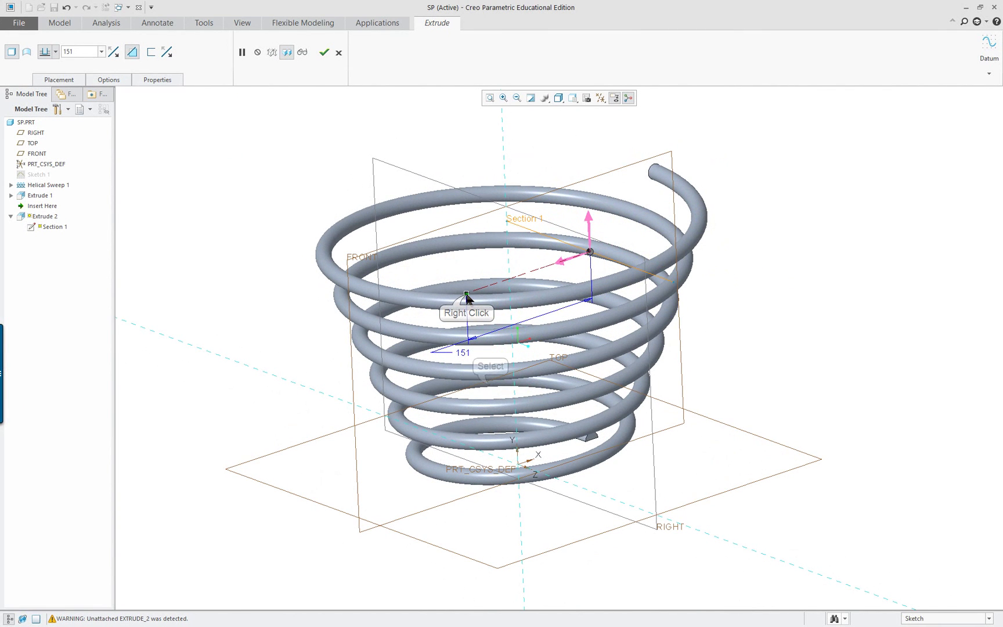
click(491, 385)
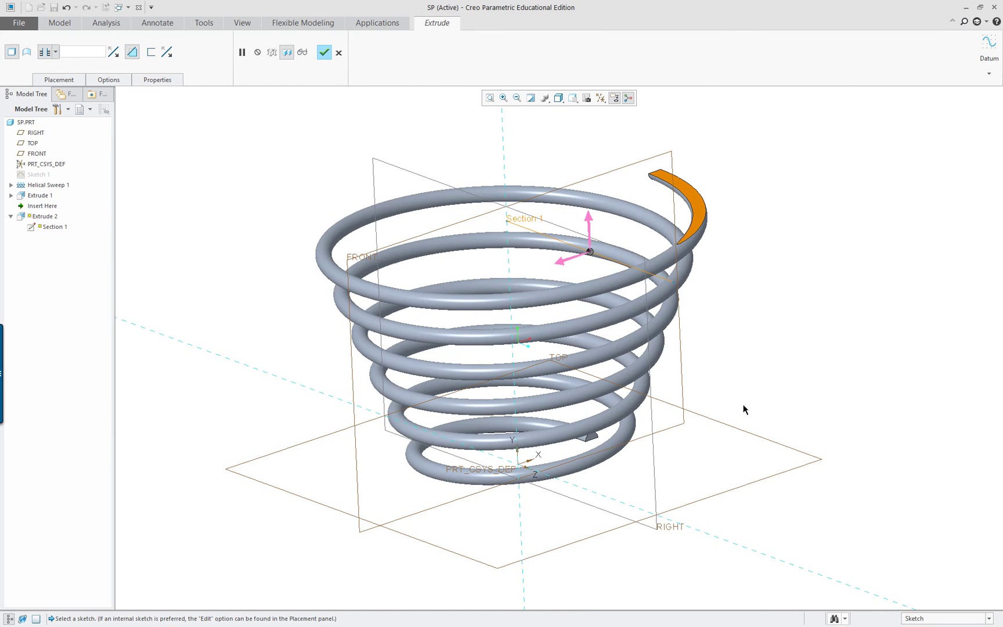
scroll(776, 391, up, 5)
scroll(817, 288, down, 4)
scroll(723, 424, down, 3)
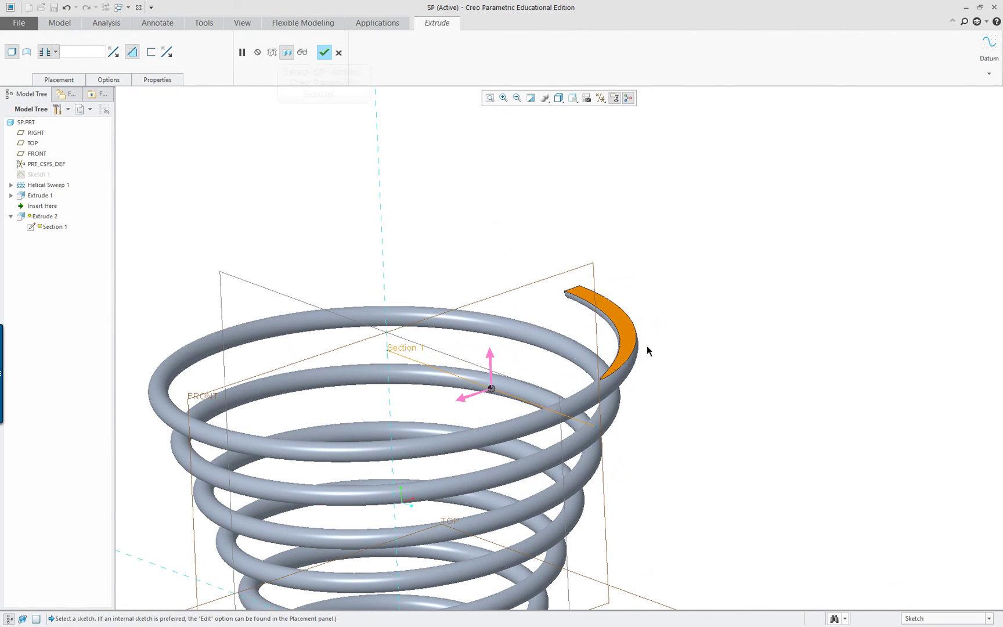
click(324, 52)
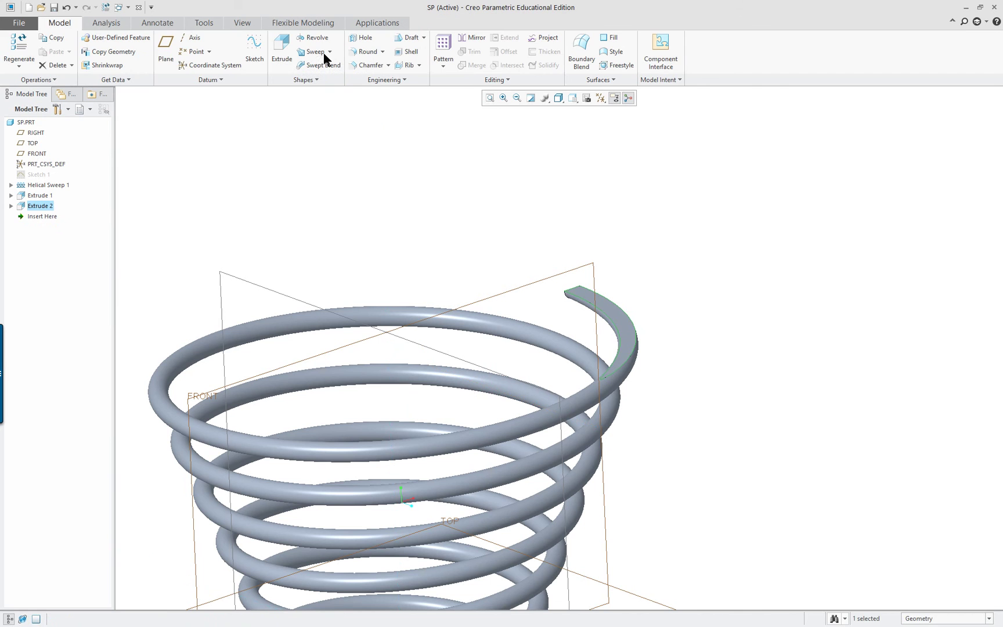
click(572, 97)
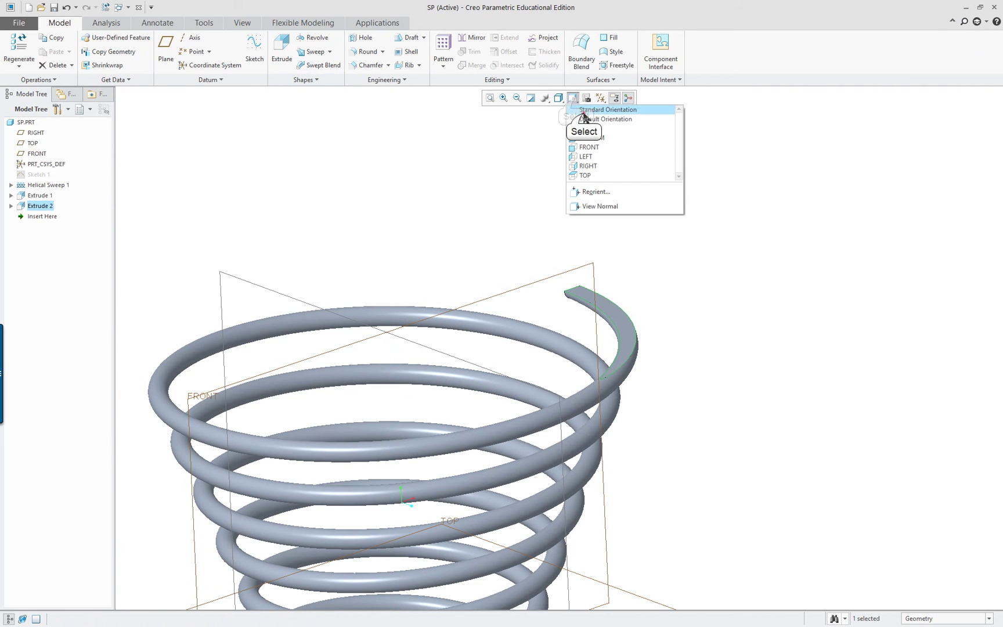
click(603, 112)
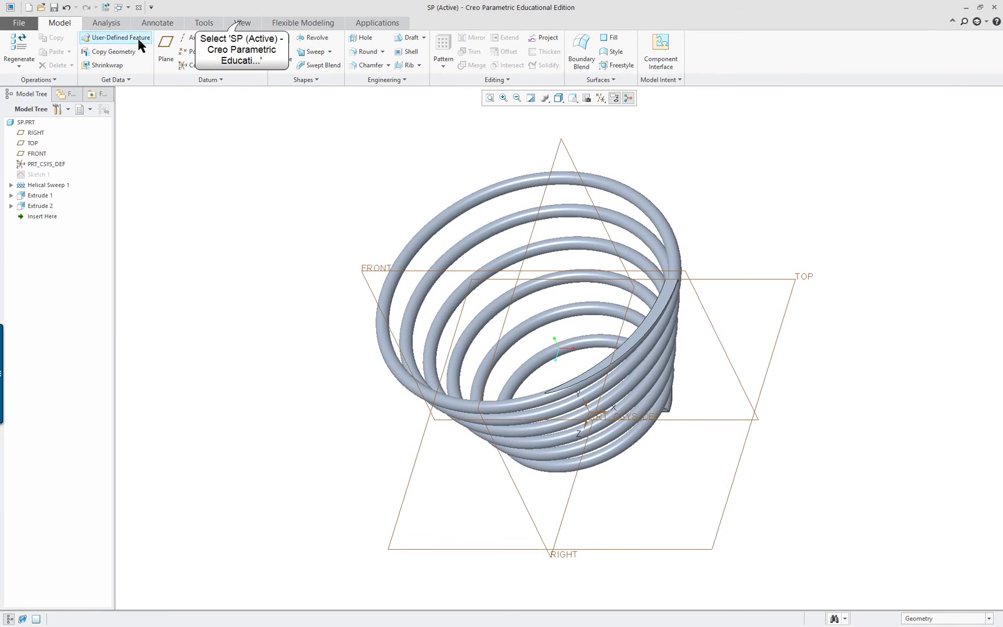
click(242, 22)
- Apply the grey appearance to SP.PRT, then return the spring to the default view
click(108, 43)
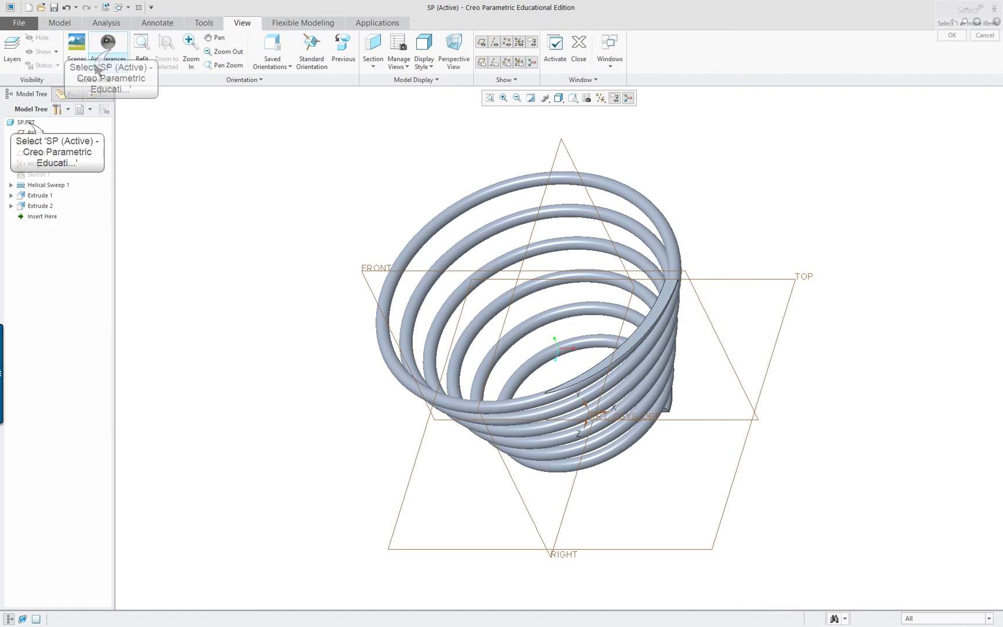
click(42, 126)
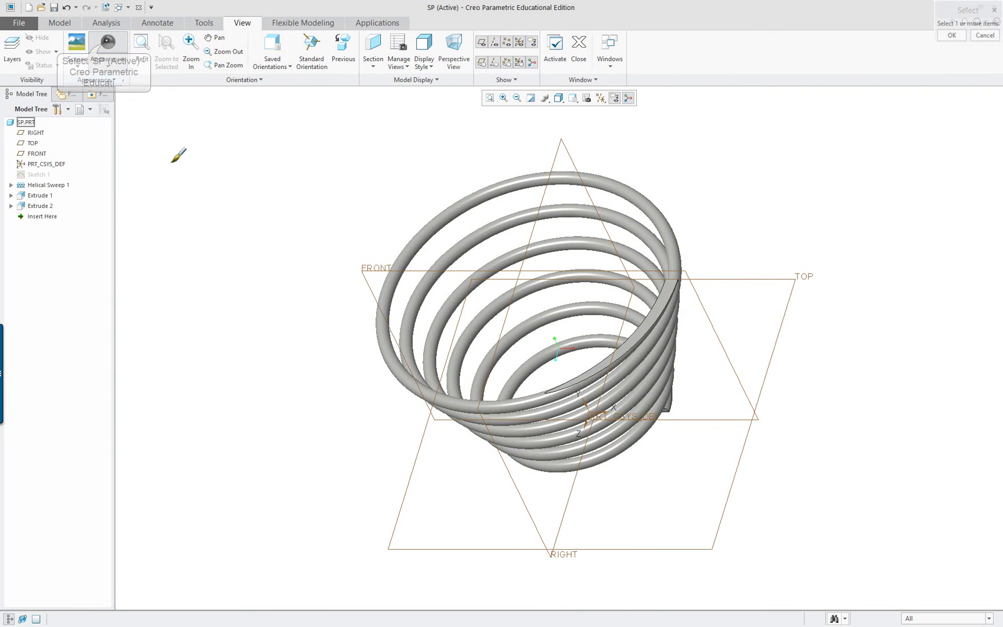
middle_click(227, 193)
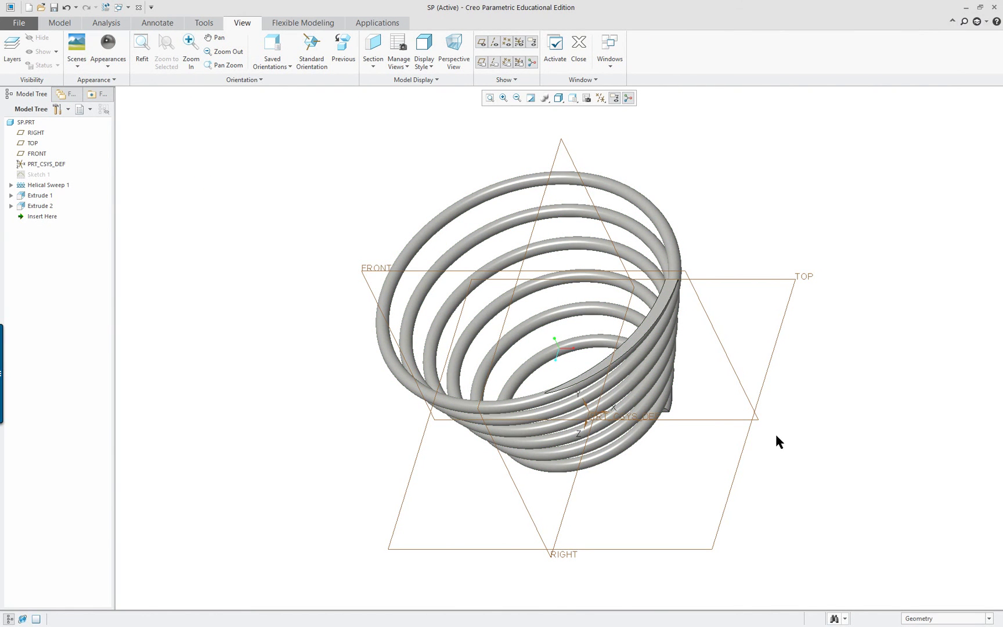
mouse_move(776, 436)
middle_down()
mouse_move(781, 342)
mouse_move(764, 403)
mouse_move(799, 415)
mouse_move(820, 381)
mouse_move(833, 401)
middle_up()
key(ctrl+d)
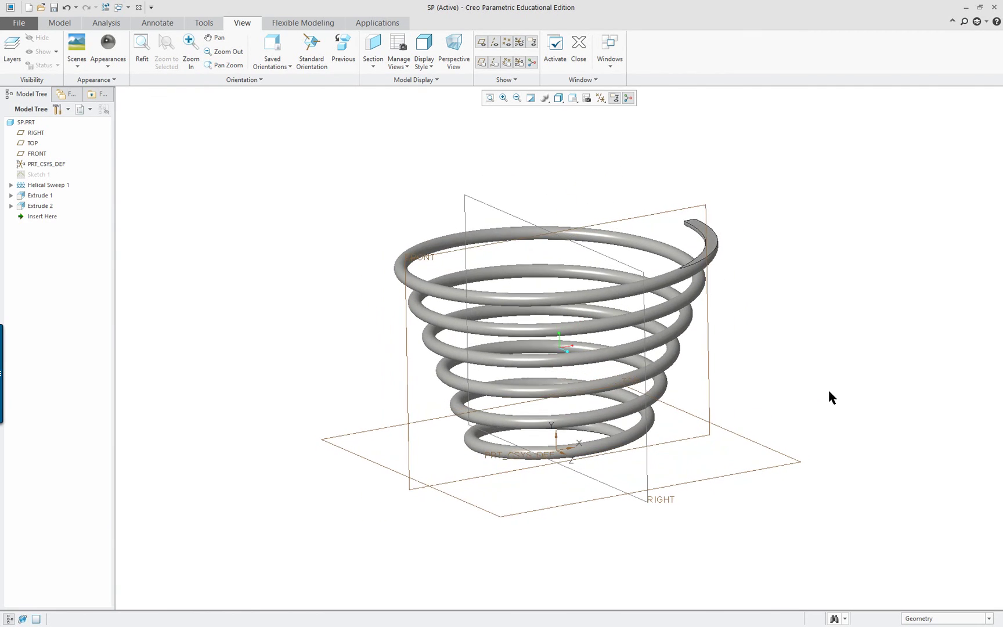